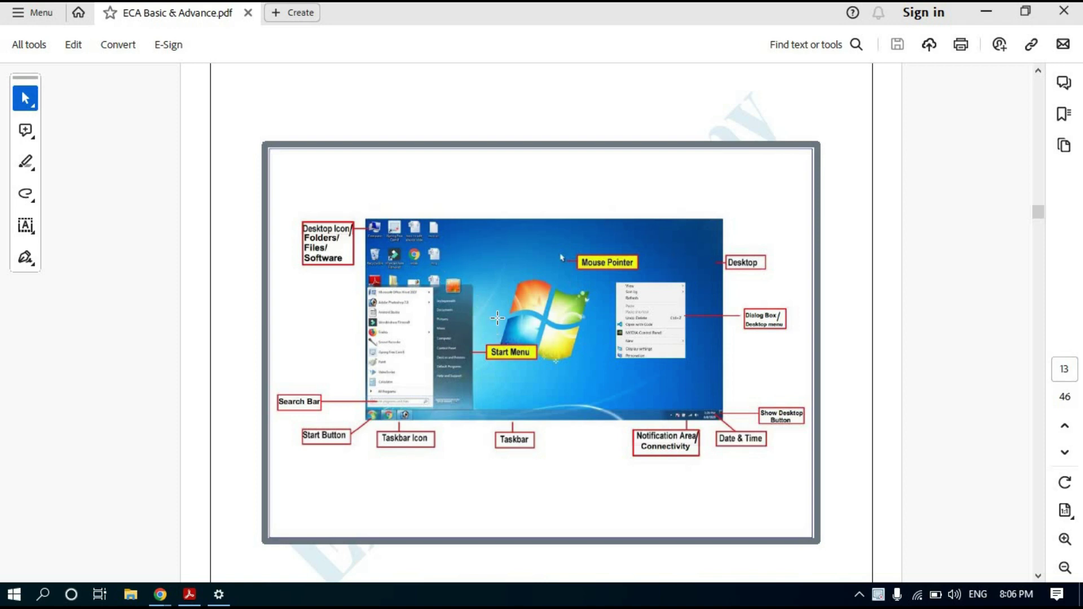
Check the programs currently running from the desktop and close the Settings window
{"action": "key", "text": "super+d"}
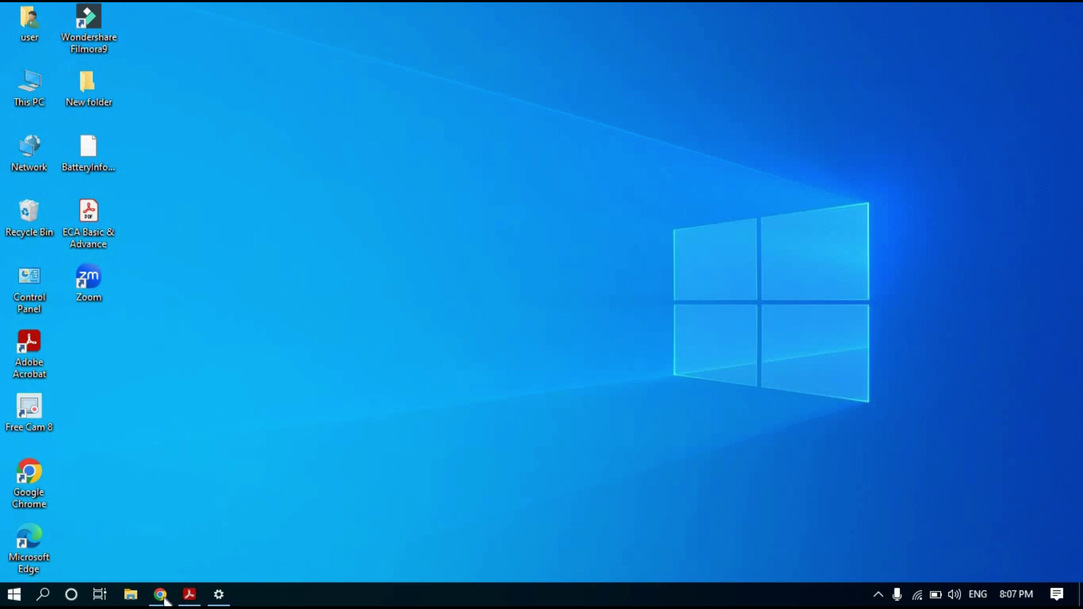
{"action": "mouse_move", "coordinate": [160, 594]}
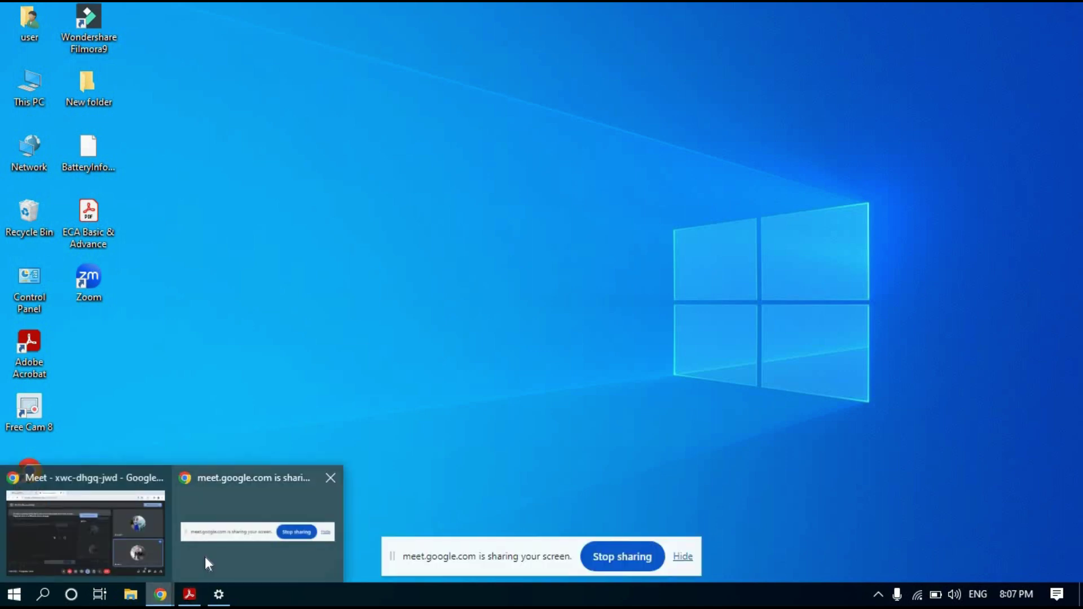
{"action": "left_click", "coordinate": [191, 599]}
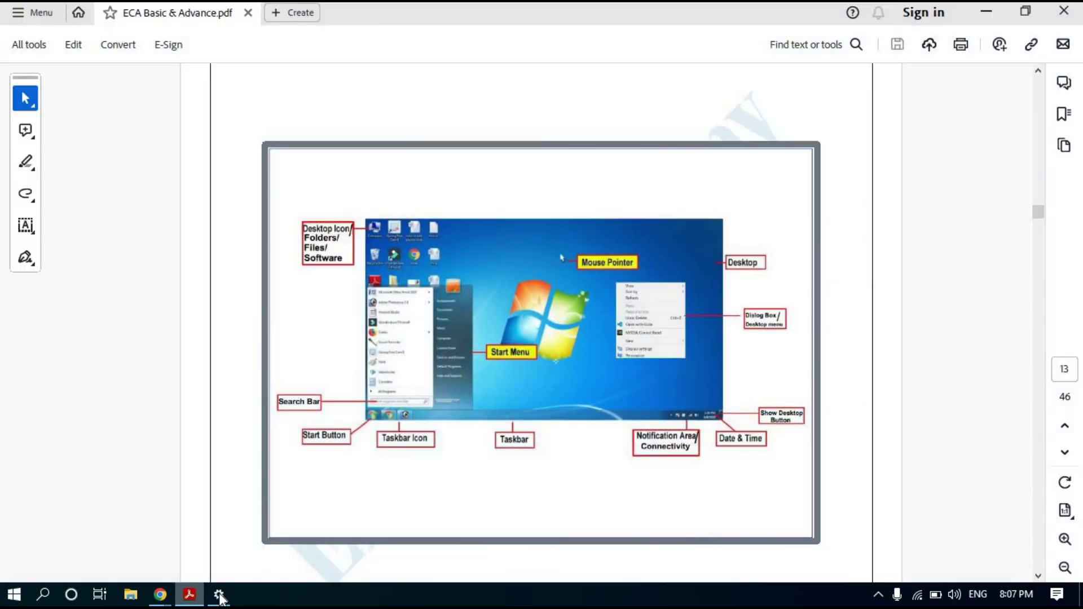
{"action": "left_click", "coordinate": [219, 595]}
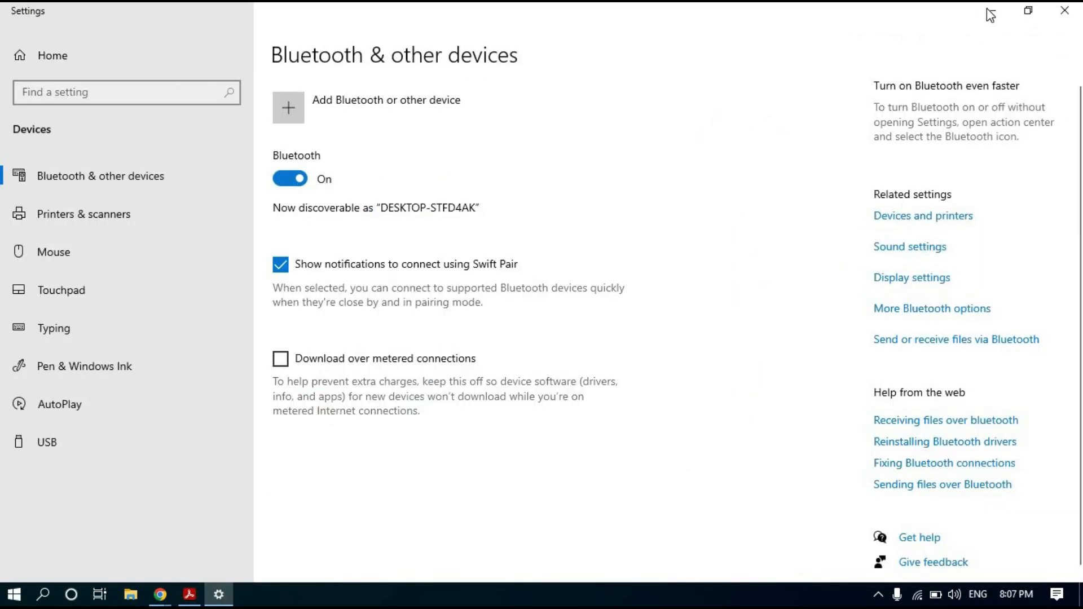
{"action": "left_click", "coordinate": [1065, 10]}
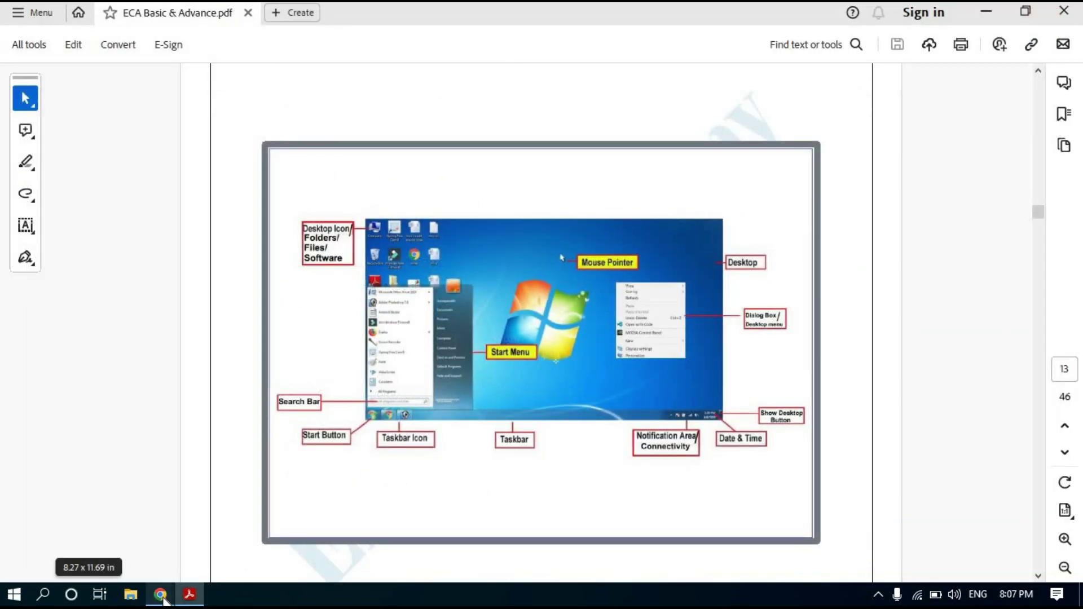
Open New folder from the desktop, maximize its window and return to the desktop
{"action": "mouse_move", "coordinate": [201, 598]}
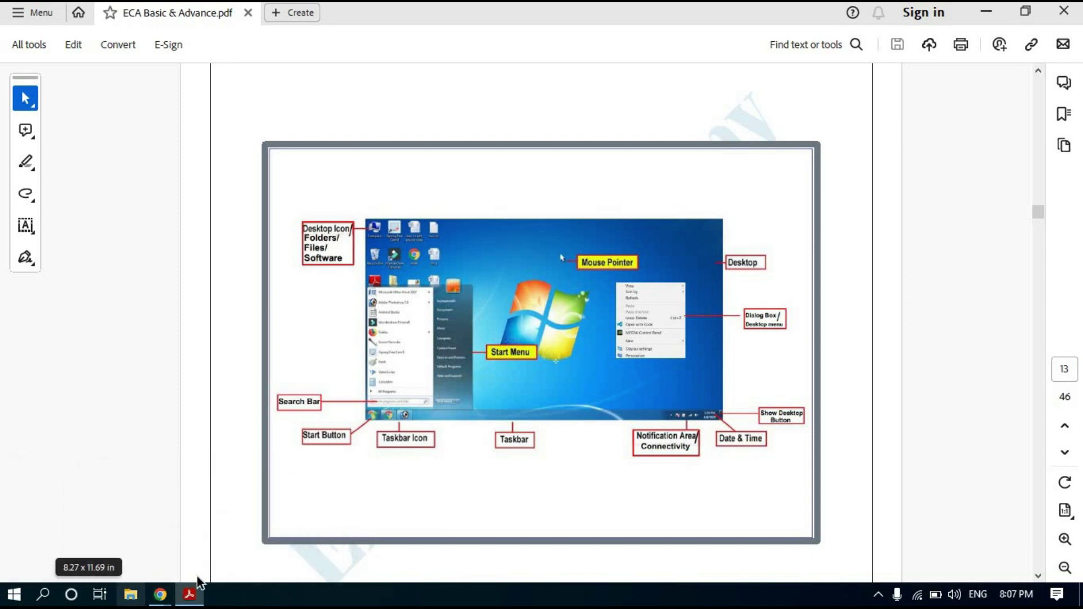
{"action": "key", "text": "super+d"}
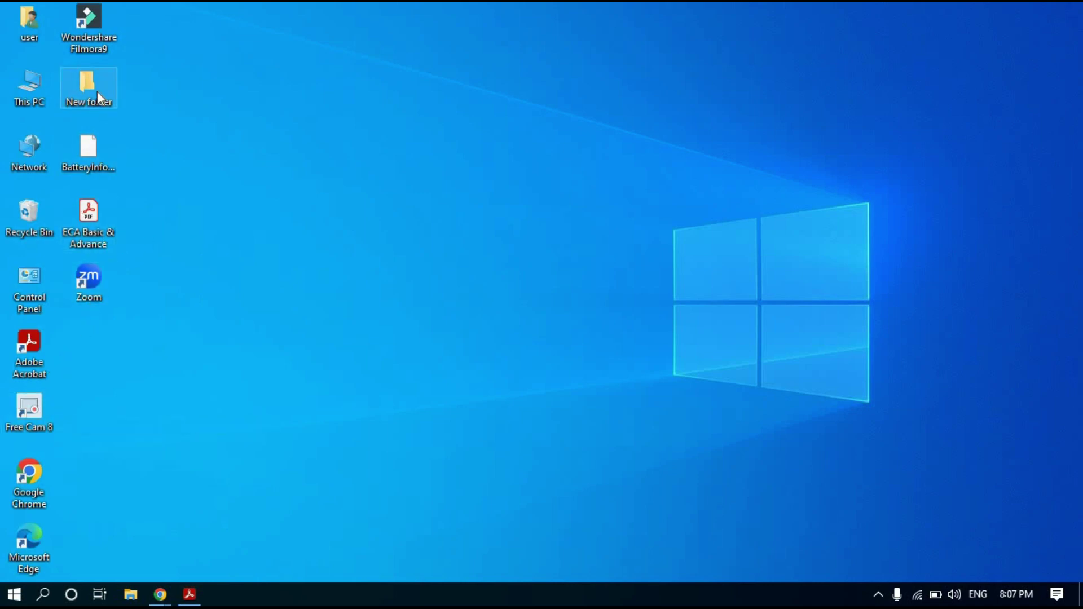
{"action": "double_click", "coordinate": [81, 78]}
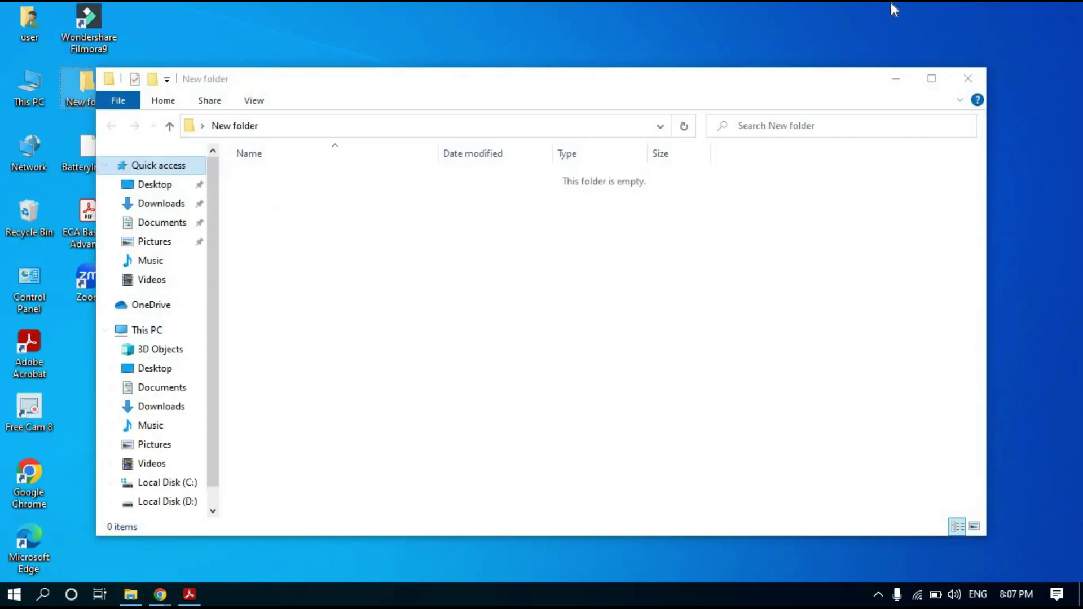
{"action": "left_click", "coordinate": [932, 79]}
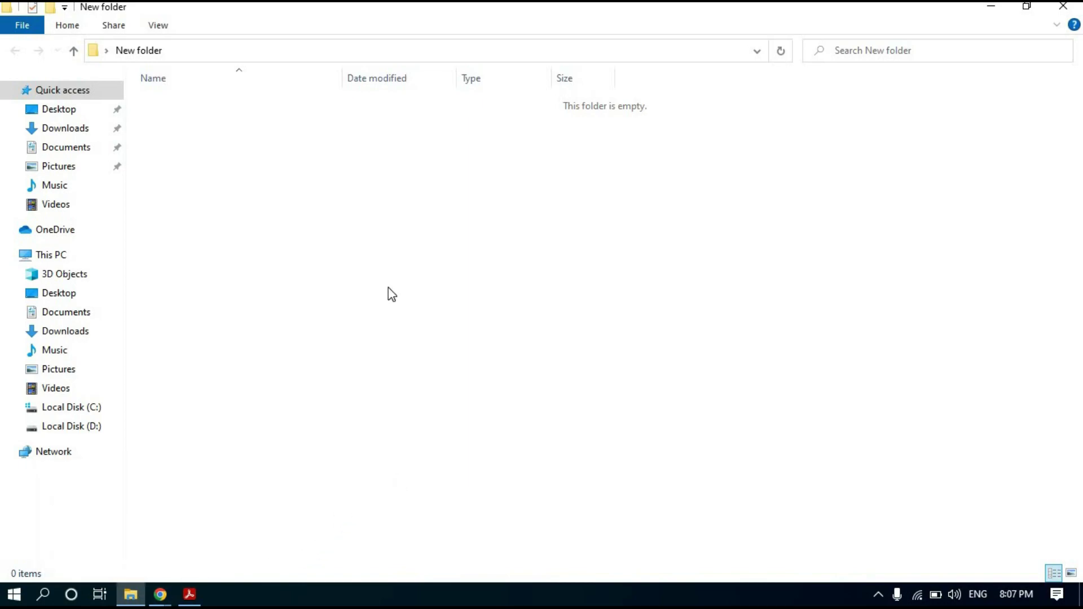
{"action": "key", "text": "super+d"}
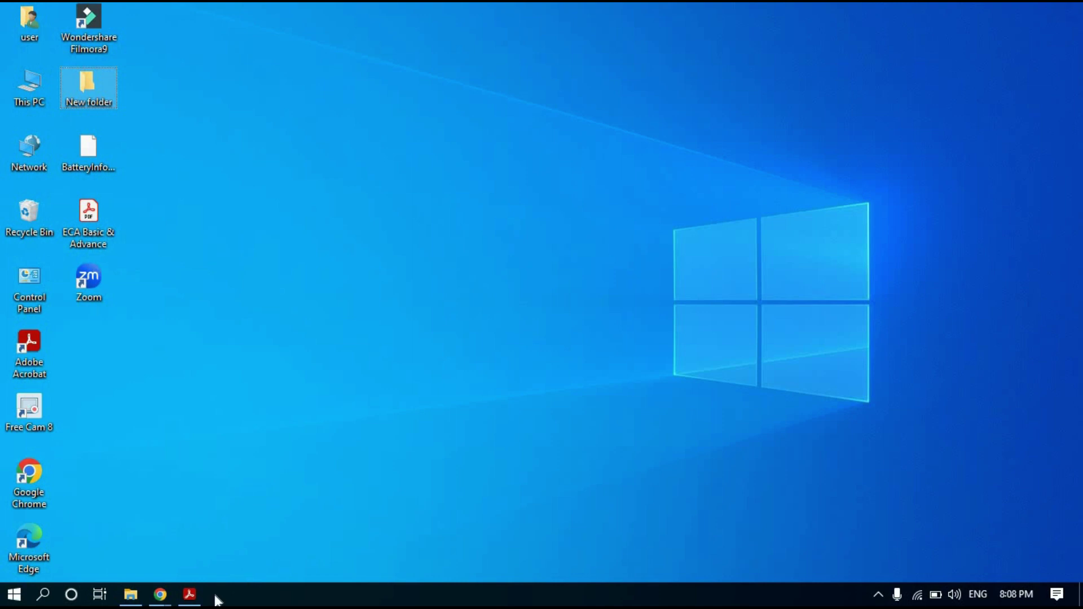
Search Windows for bluetooth, view the Bluetooth and other devices settings and close them
{"action": "mouse_move", "coordinate": [202, 597]}
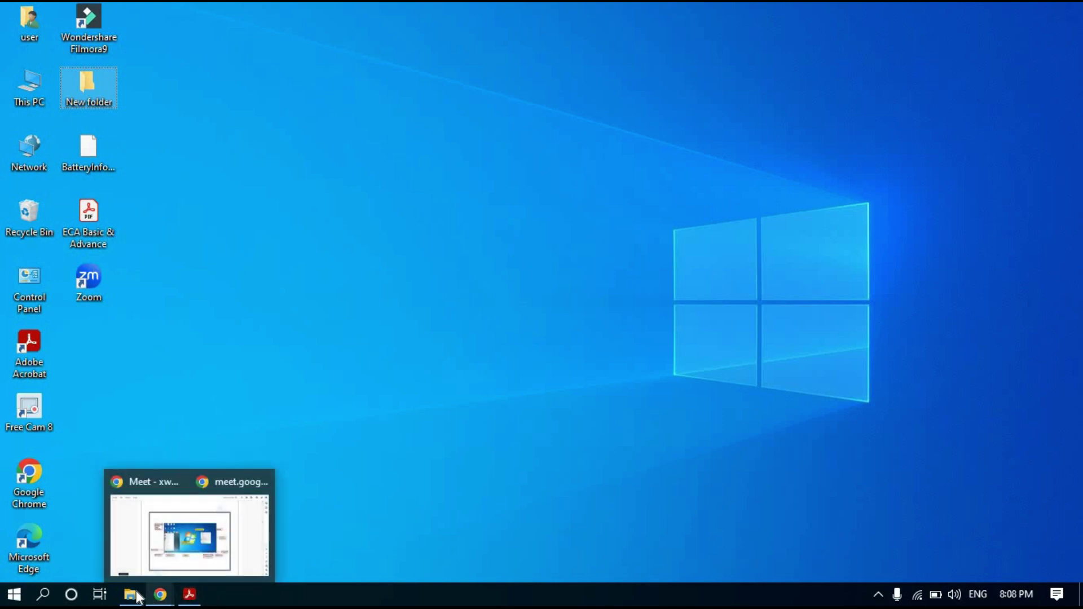
{"action": "left_click", "coordinate": [44, 595]}
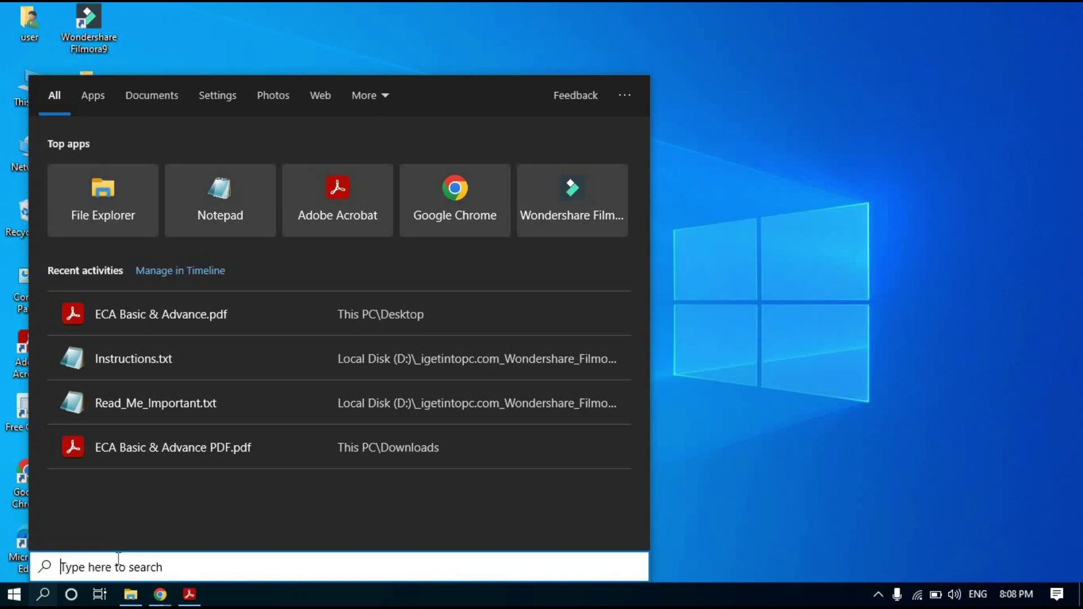
{"action": "type", "text": "bluet"}
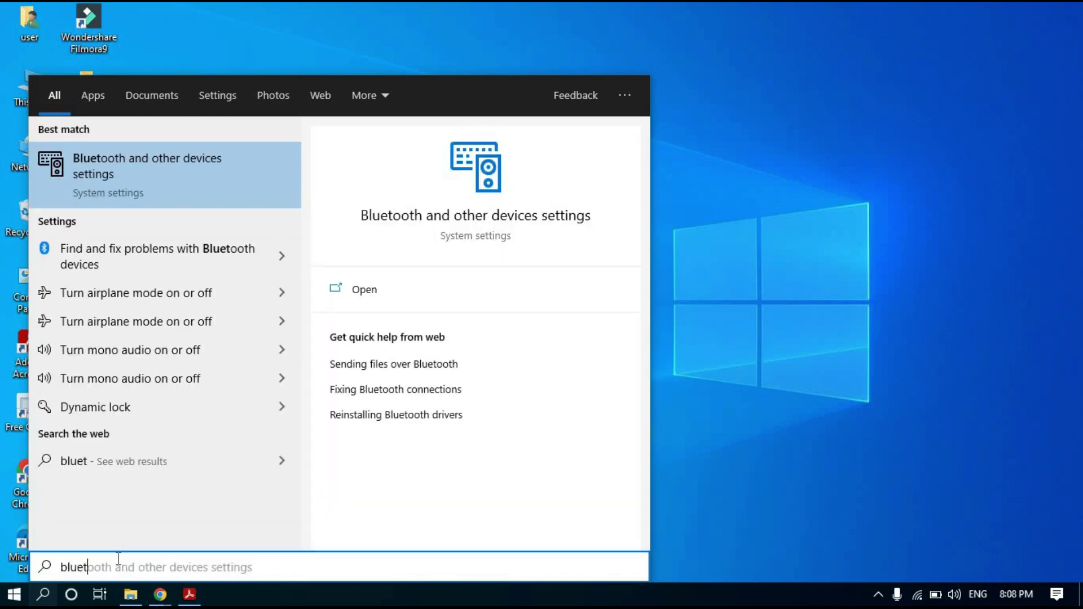
{"action": "type", "text": "oot"}
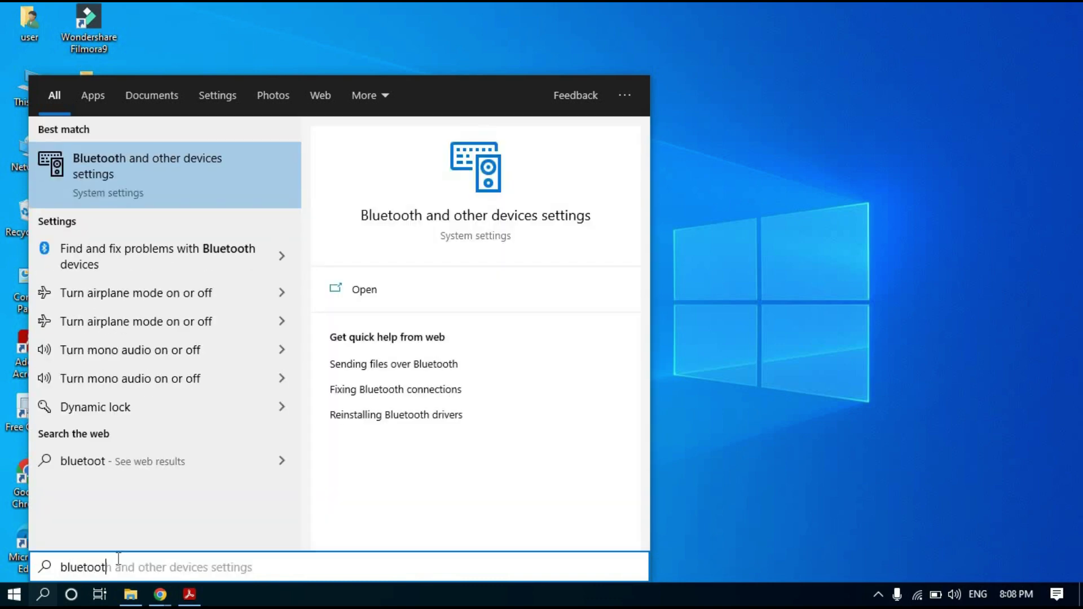
{"action": "type", "text": "h"}
{"action": "left_click", "coordinate": [369, 293]}
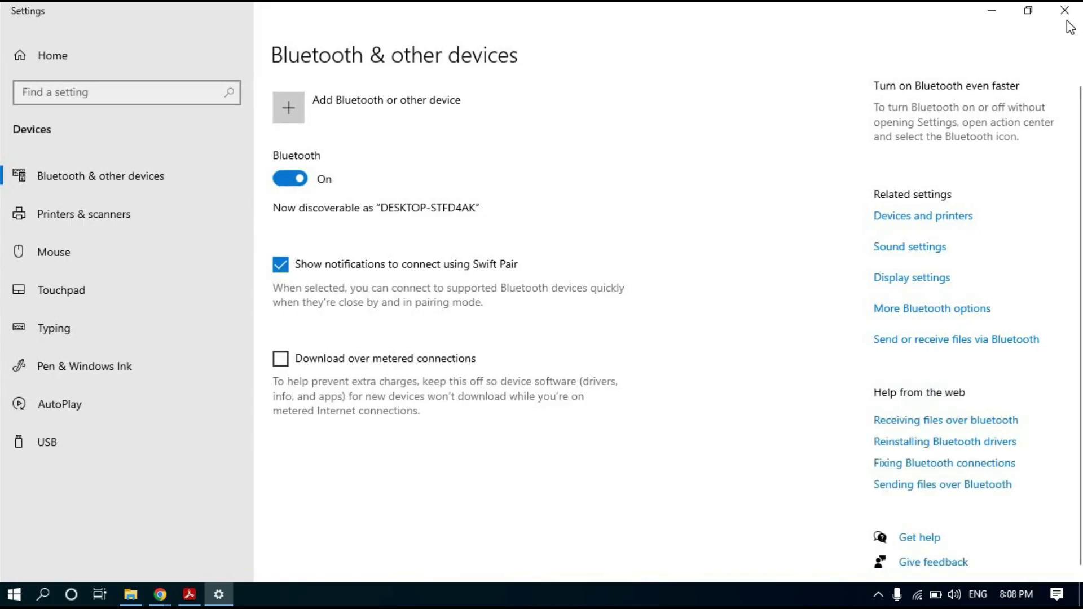
{"action": "left_click", "coordinate": [1065, 12]}
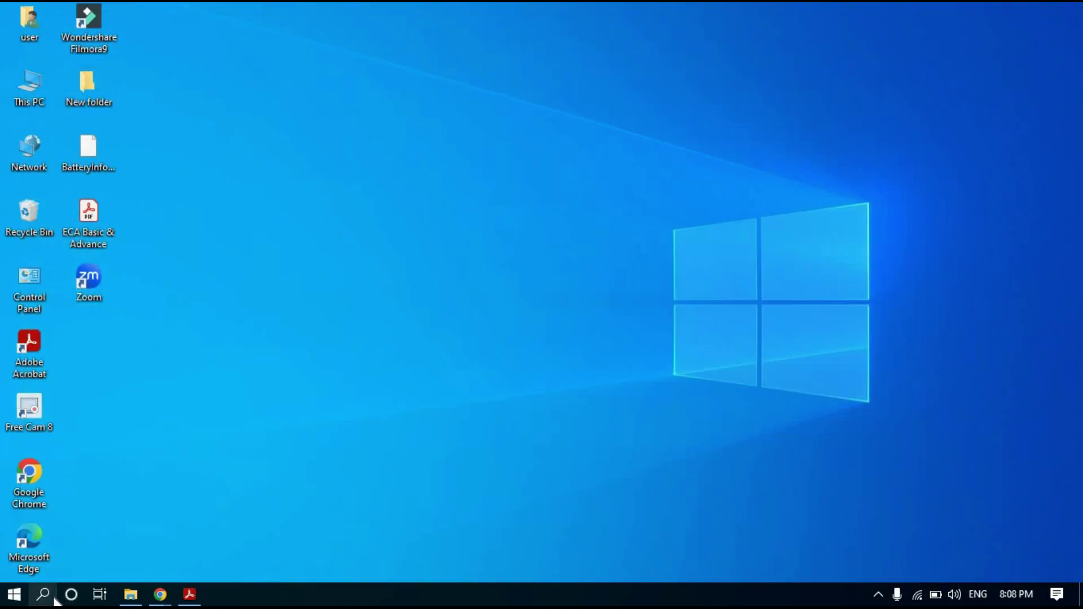
Search Windows for excel
{"action": "left_click", "coordinate": [50, 597]}
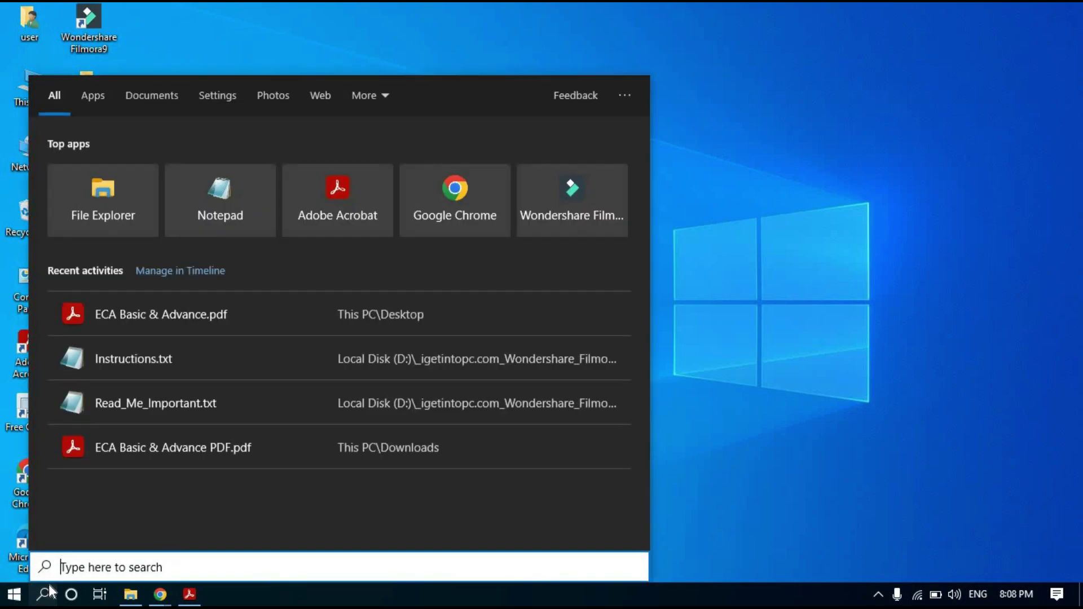
{"action": "type", "text": "excel"}
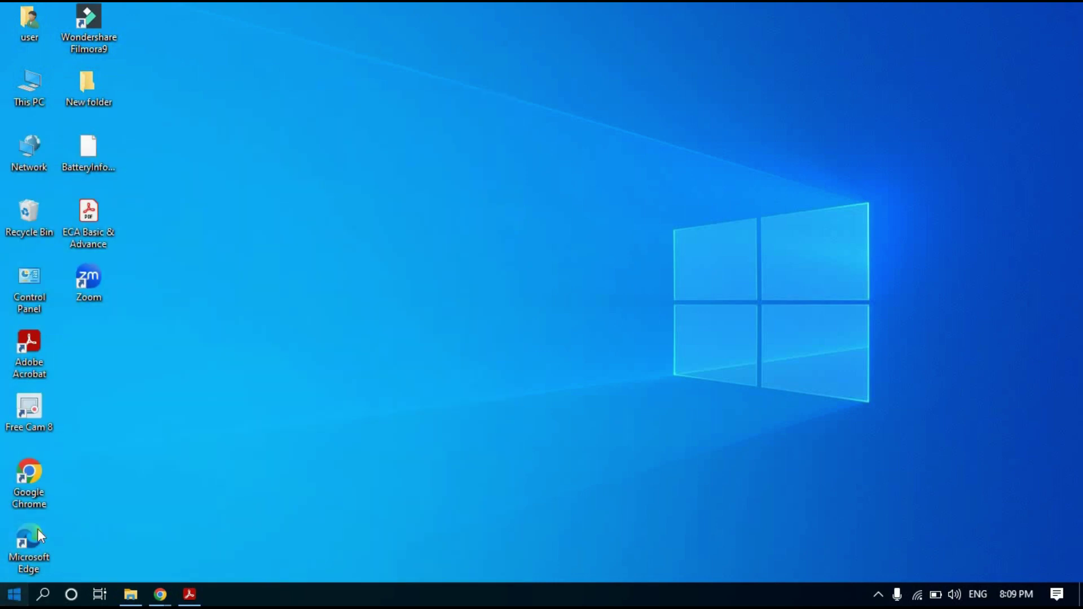
Look through the whole alphabetical list of installed apps and close it
{"action": "left_click", "coordinate": [13, 597]}
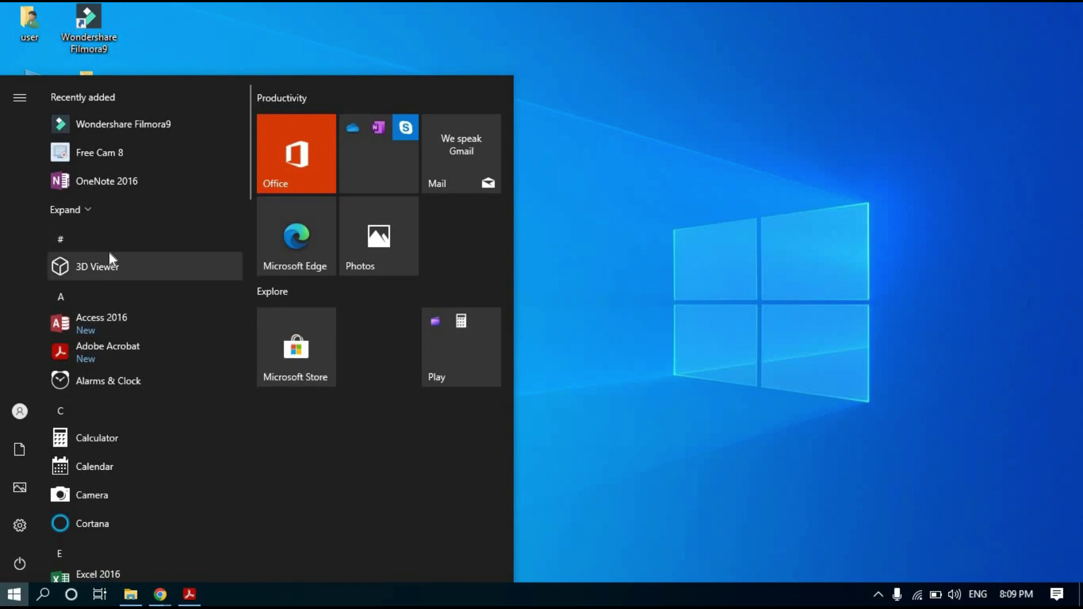
{"action": "scroll", "coordinate": [112, 254], "scroll_direction": "down", "scroll_amount": 9}
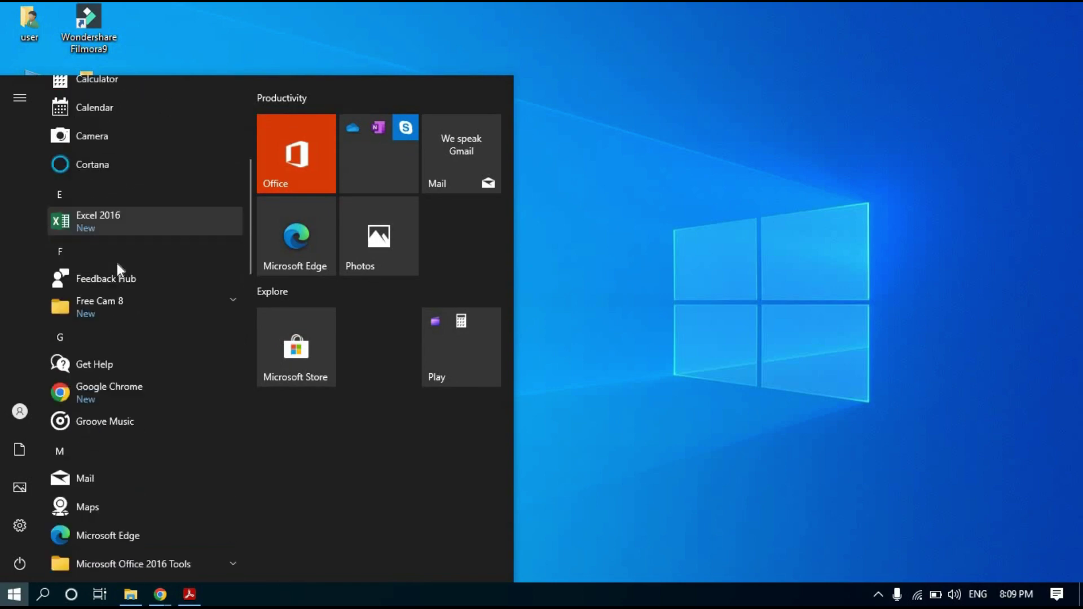
{"action": "scroll", "coordinate": [117, 267], "scroll_direction": "down", "scroll_amount": 15}
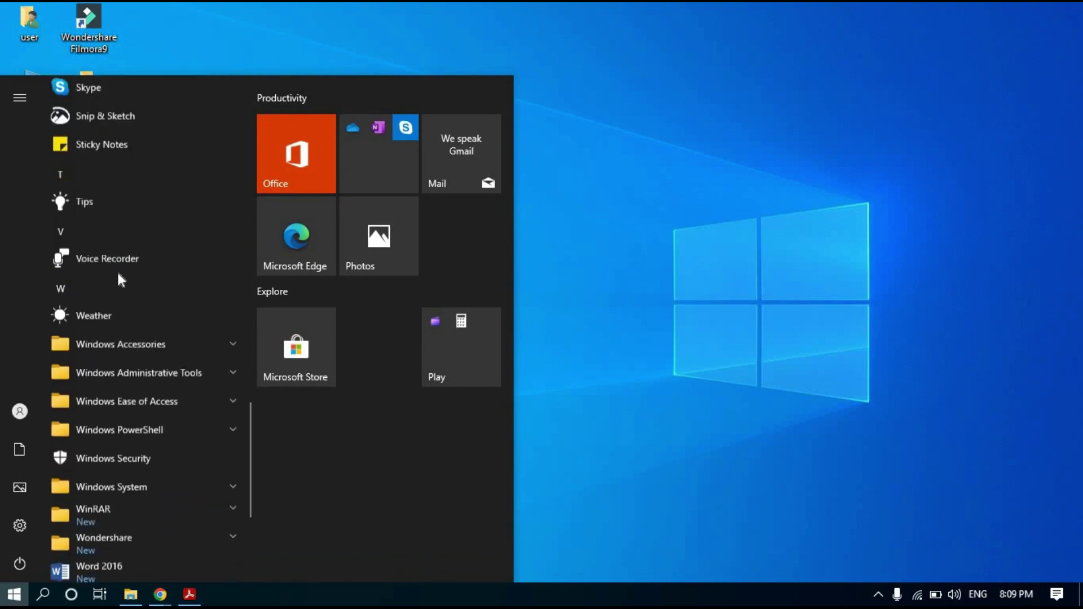
{"action": "scroll", "coordinate": [118, 280], "scroll_direction": "up", "scroll_amount": 20}
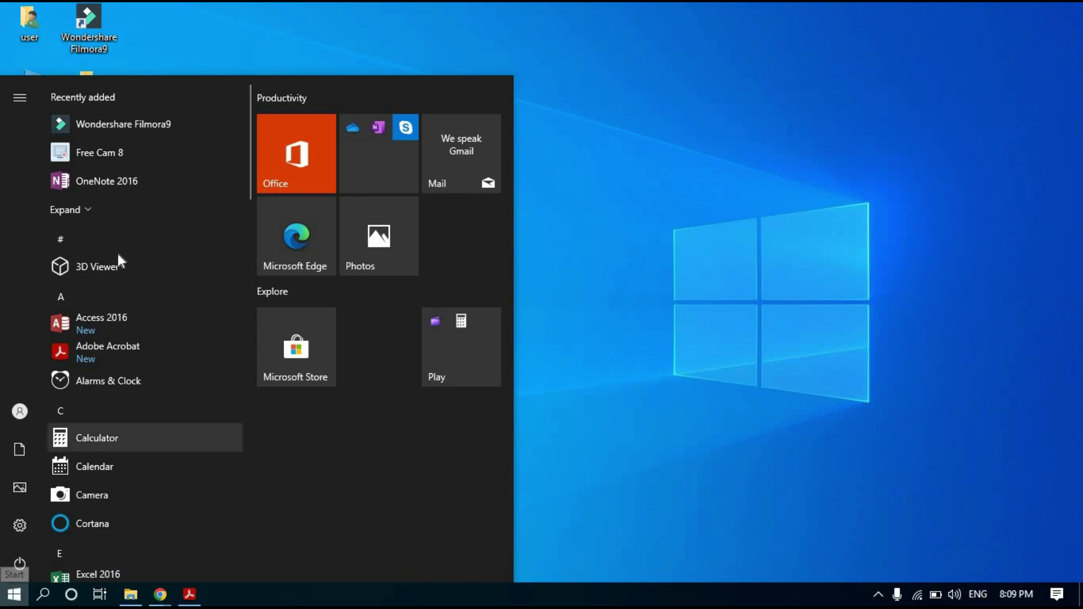
{"action": "scroll", "coordinate": [124, 211], "scroll_direction": "down", "scroll_amount": 20}
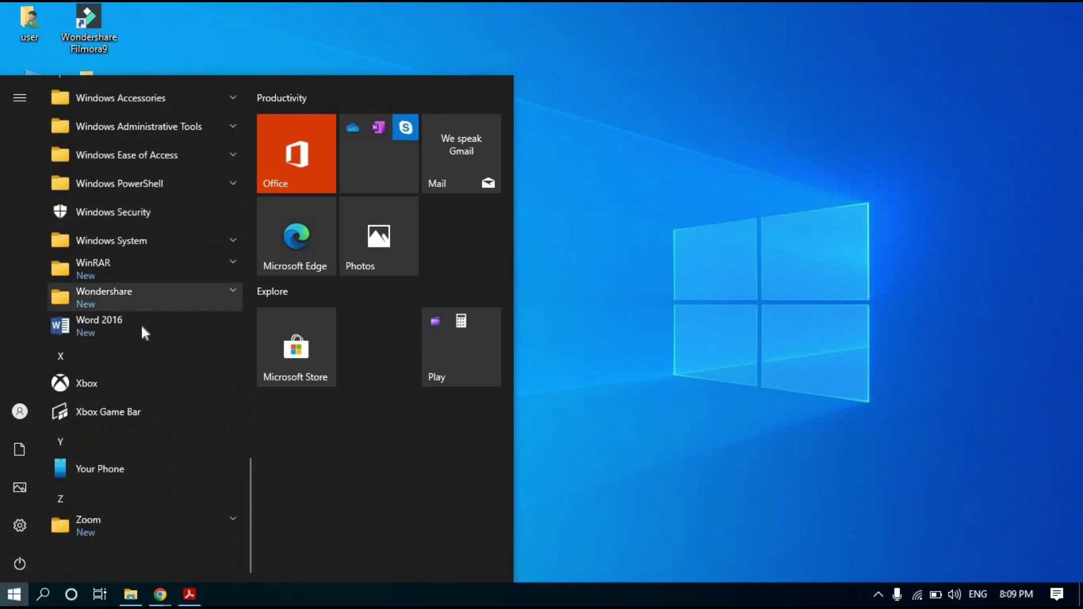
{"action": "scroll", "coordinate": [141, 331], "scroll_direction": "up", "scroll_amount": 20}
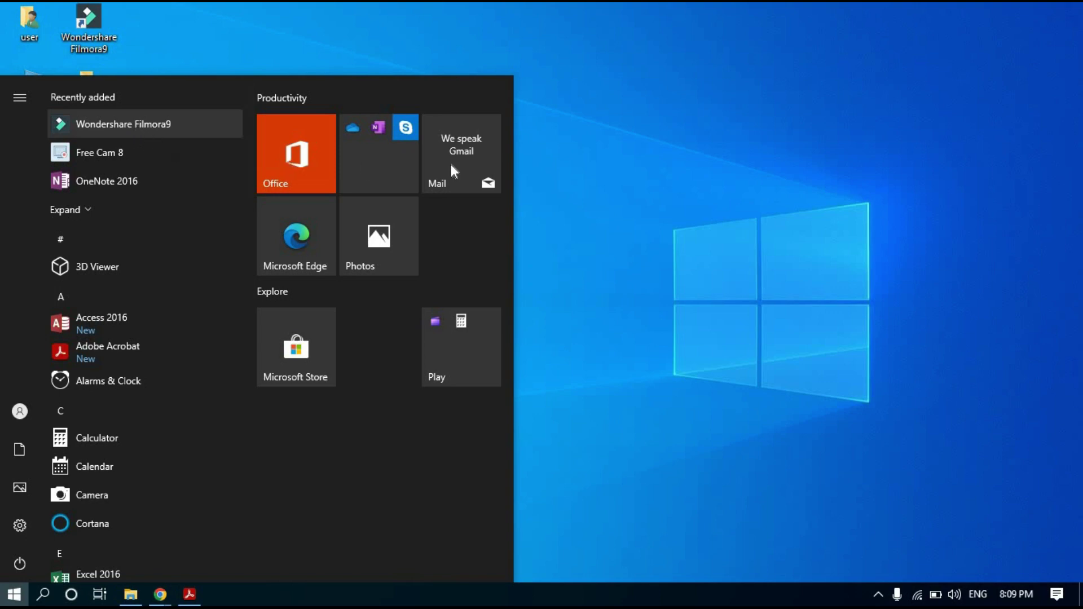
{"action": "left_click", "coordinate": [643, 255]}
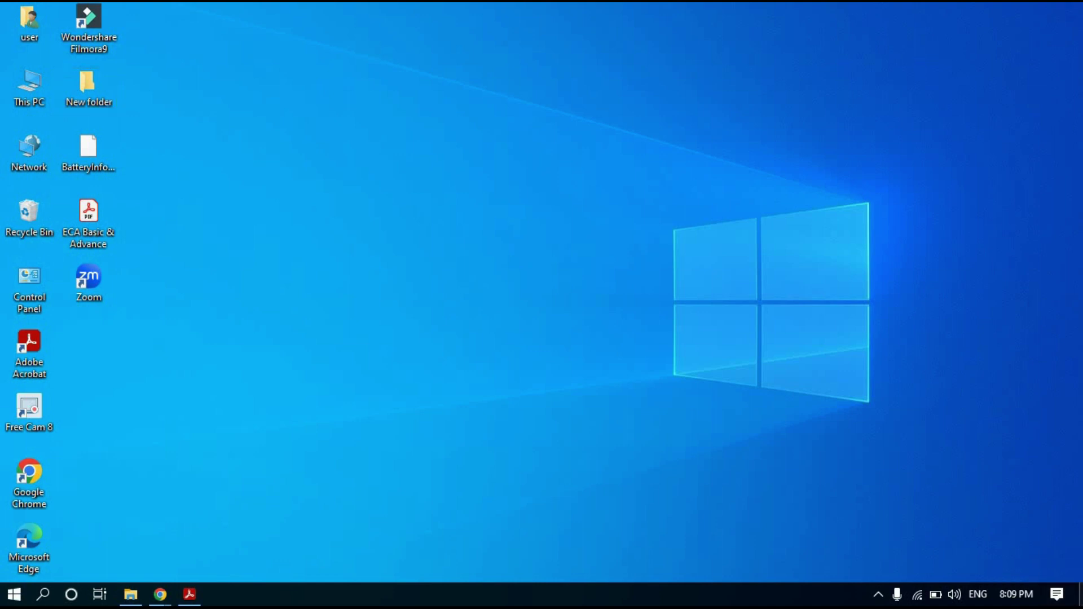
Bring the ECA Basic & Advance PDF and the Google Meet call to the front in turn, and return to the desktop
{"action": "left_click", "coordinate": [200, 597]}
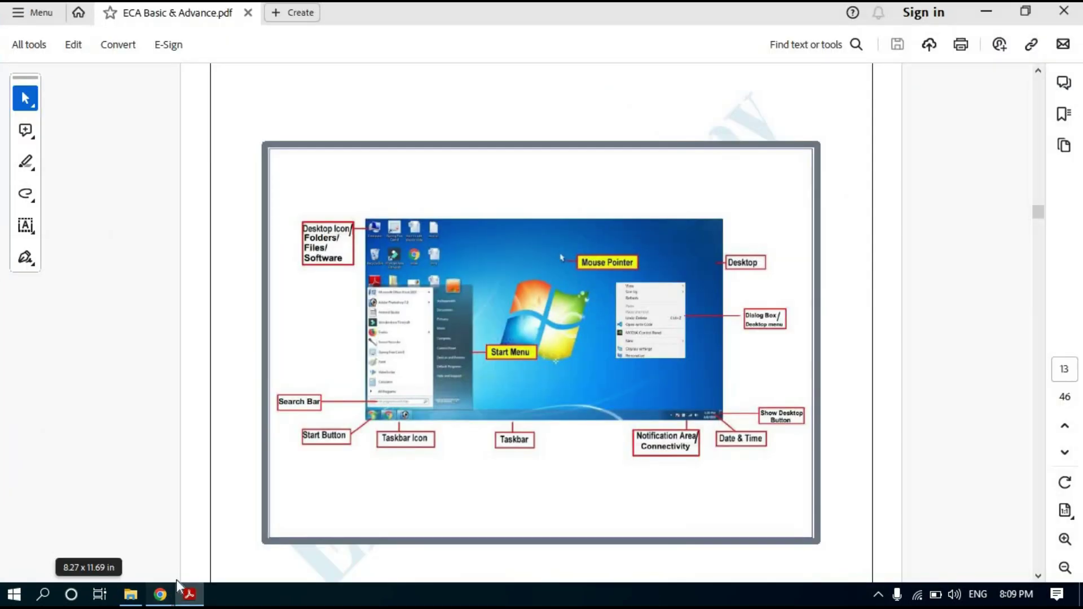
{"action": "mouse_move", "coordinate": [162, 592]}
{"action": "left_click", "coordinate": [137, 557]}
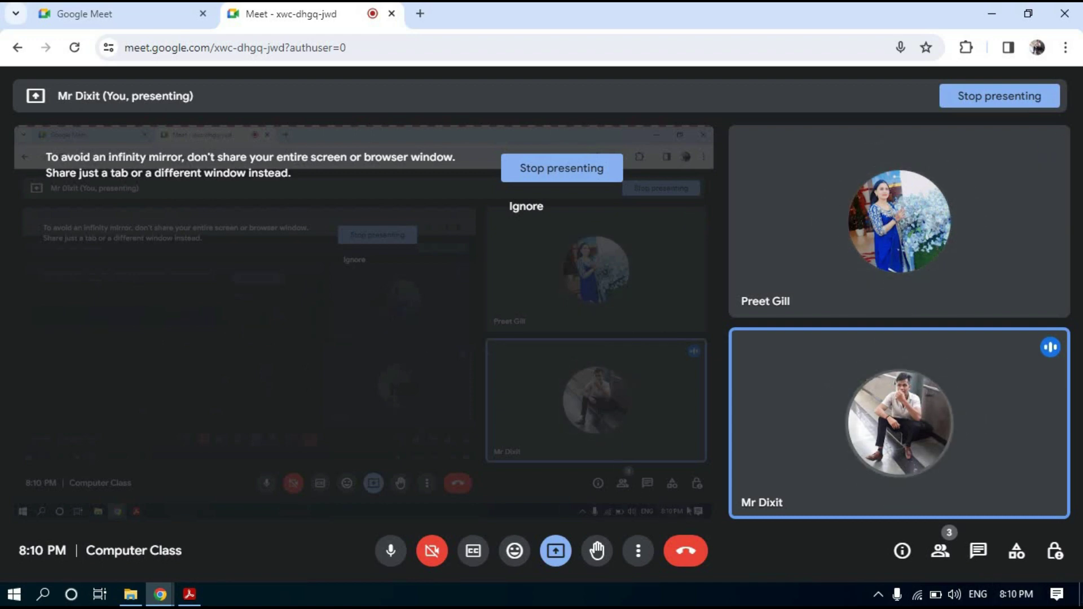
{"action": "left_click", "coordinate": [1082, 596]}
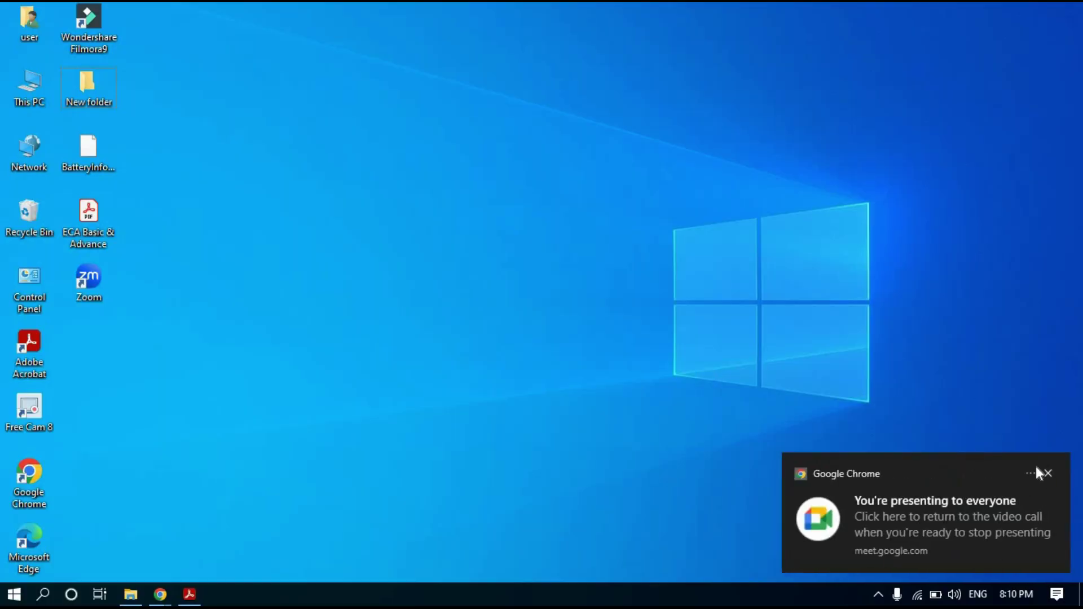
Dismiss Google Chrome's presenting notification and take a look at the notification centre
{"action": "left_click", "coordinate": [1048, 473]}
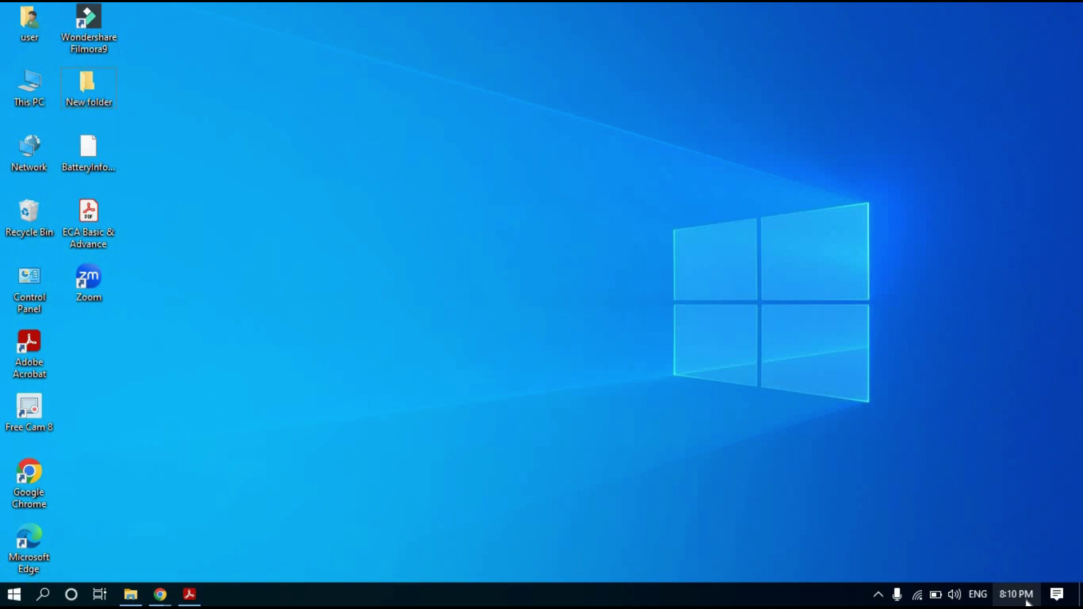
{"action": "left_click", "coordinate": [1058, 597]}
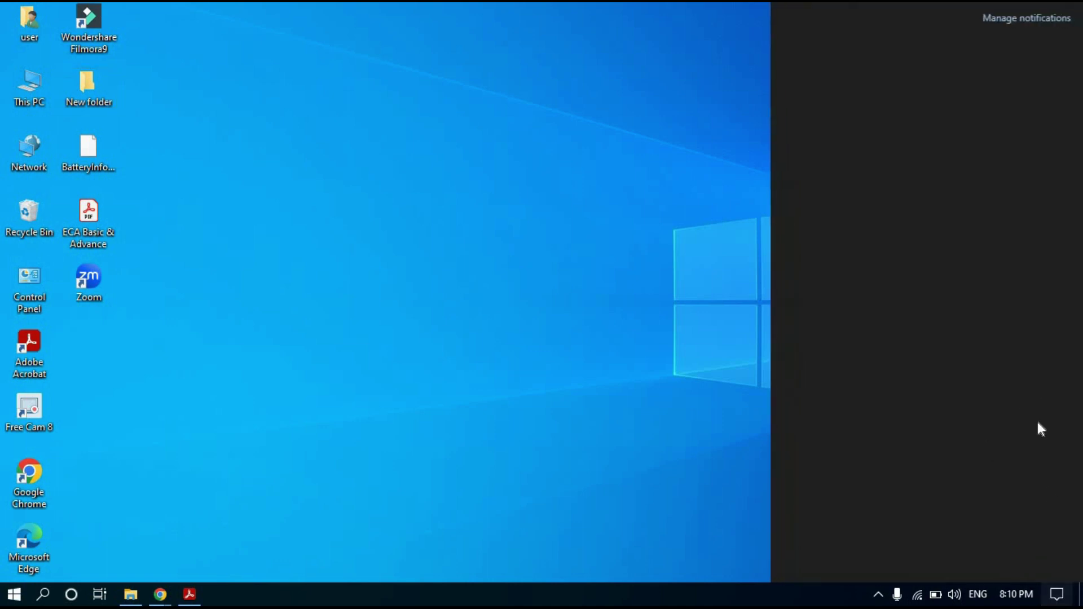
{"action": "left_click", "coordinate": [583, 296]}
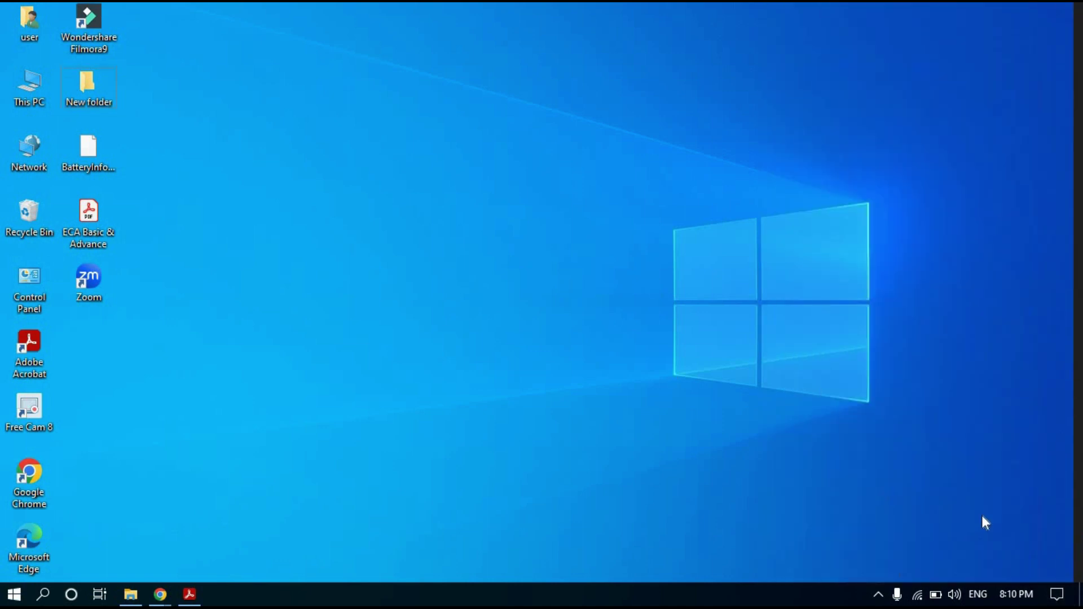
View the available keyboard languages without switching to another one
{"action": "left_click", "coordinate": [977, 598]}
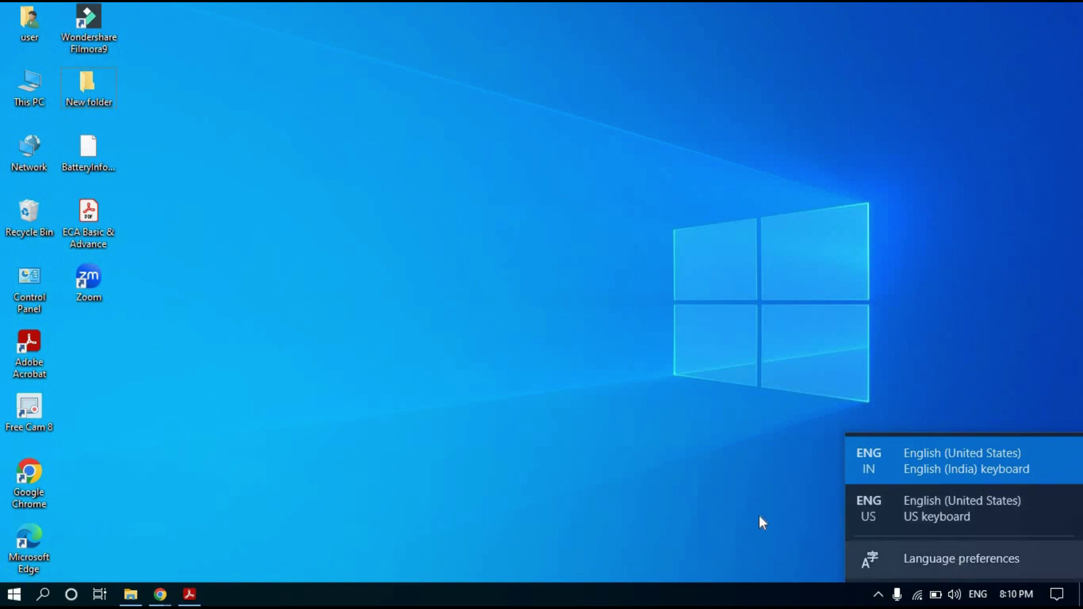
{"action": "left_click", "coordinate": [971, 595]}
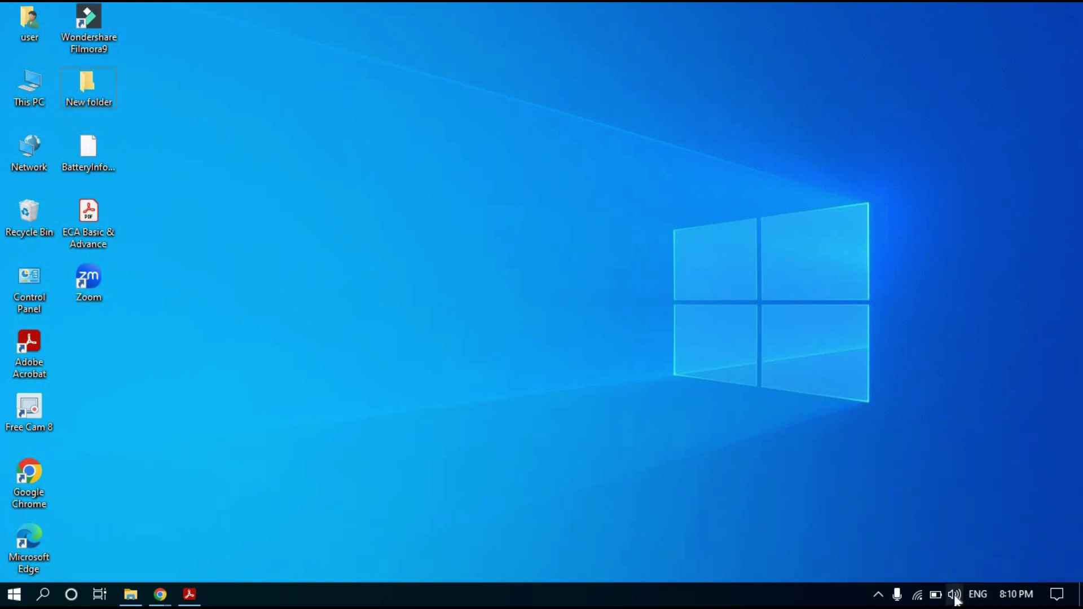
Lower and raise the headphones' volume twice, ending at the maximum, and close the volume control
{"action": "left_click", "coordinate": [955, 596]}
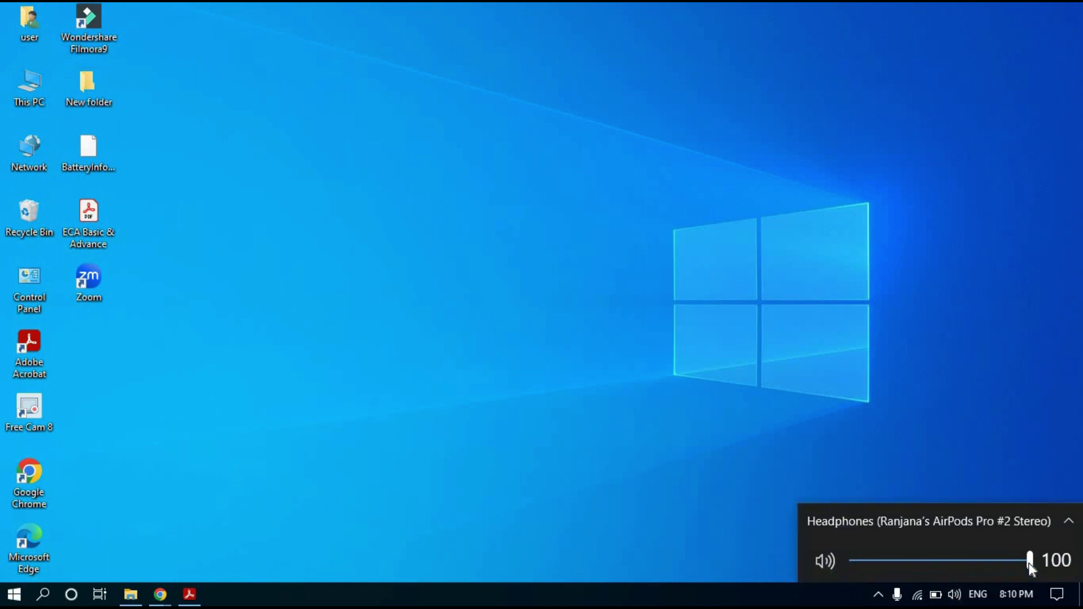
{"action": "left_click_drag", "start_coordinate": [1030, 560], "coordinate": [929, 561]}
{"action": "left_click_drag", "start_coordinate": [1007, 556], "coordinate": [1034, 556]}
{"action": "left_click_drag", "start_coordinate": [957, 561], "coordinate": [878, 564]}
{"action": "left_click_drag", "start_coordinate": [966, 574], "coordinate": [1041, 575]}
{"action": "left_click", "coordinate": [954, 595]}
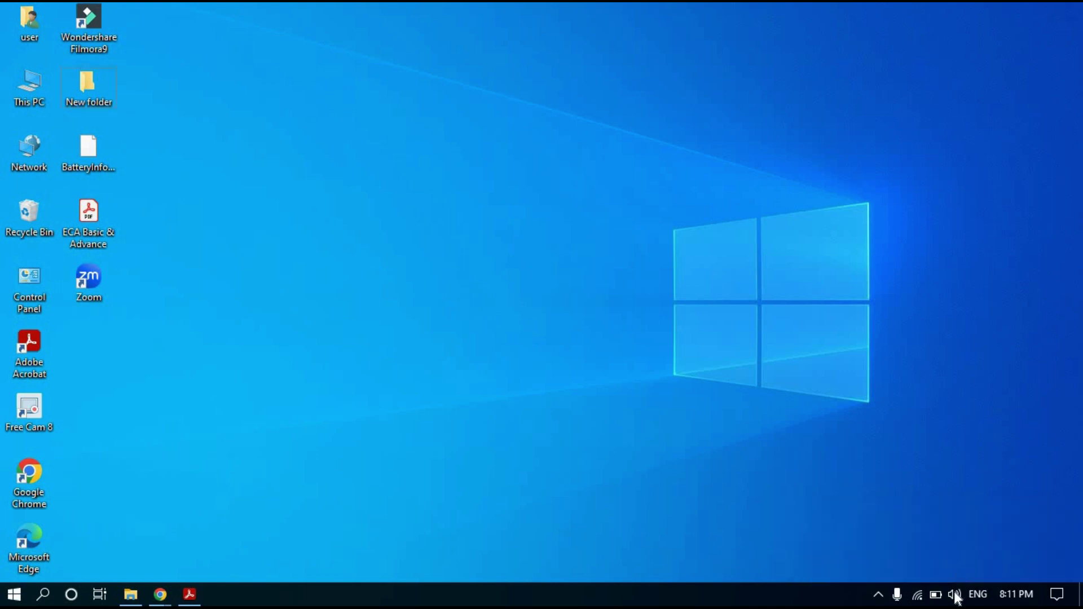
View the available Wi-Fi networks and the microphone privacy settings, and return to the desktop
{"action": "left_click", "coordinate": [917, 597]}
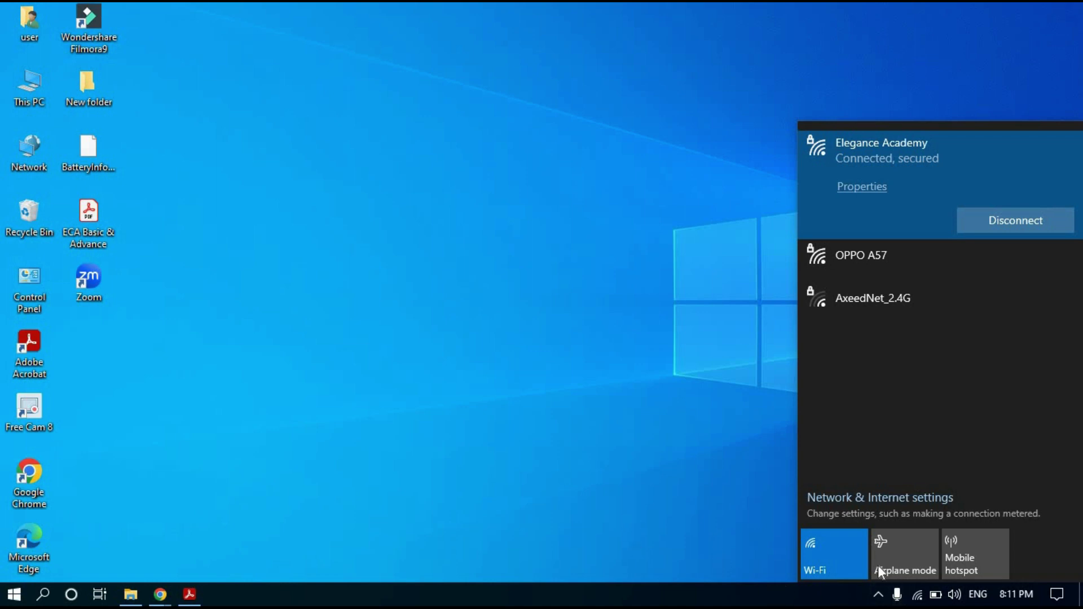
{"action": "left_click", "coordinate": [897, 596]}
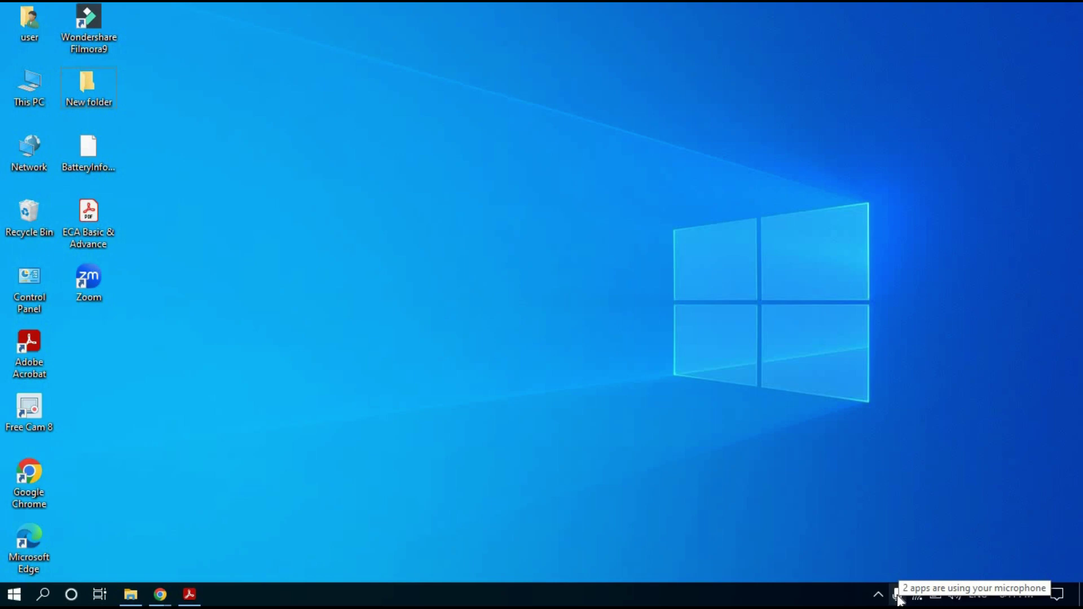
{"action": "left_click", "coordinate": [898, 596]}
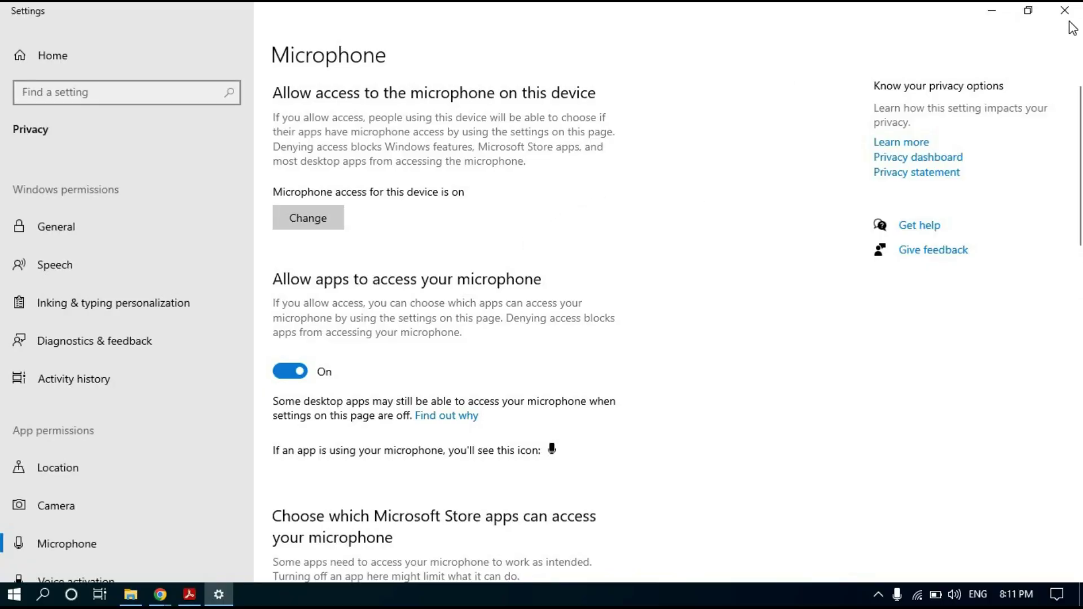
{"action": "left_click", "coordinate": [1065, 10]}
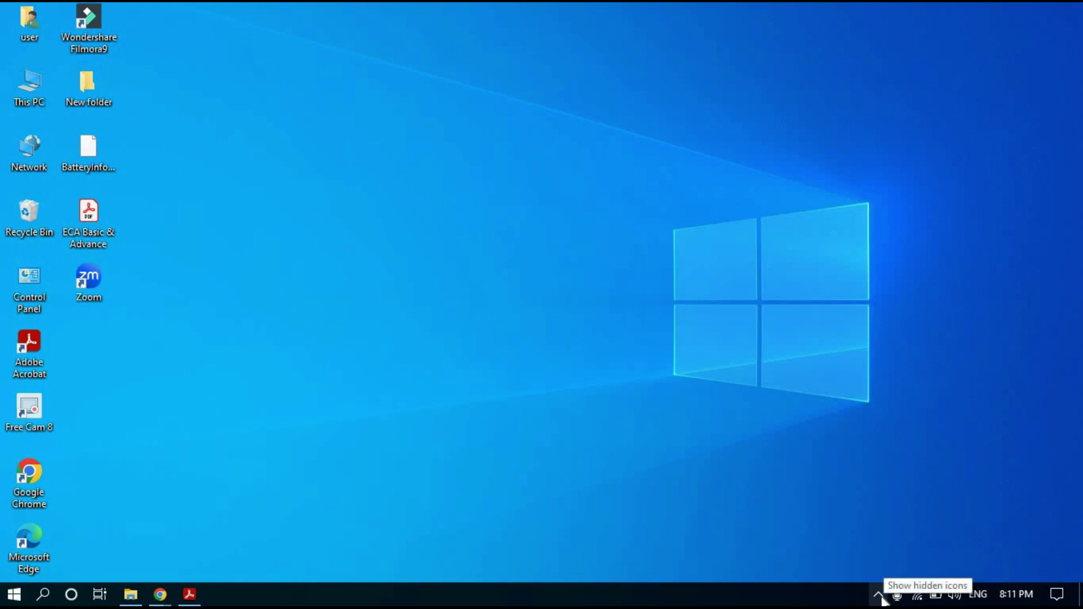
Show the hidden notification area icons and collapse them again
{"action": "left_click", "coordinate": [879, 595]}
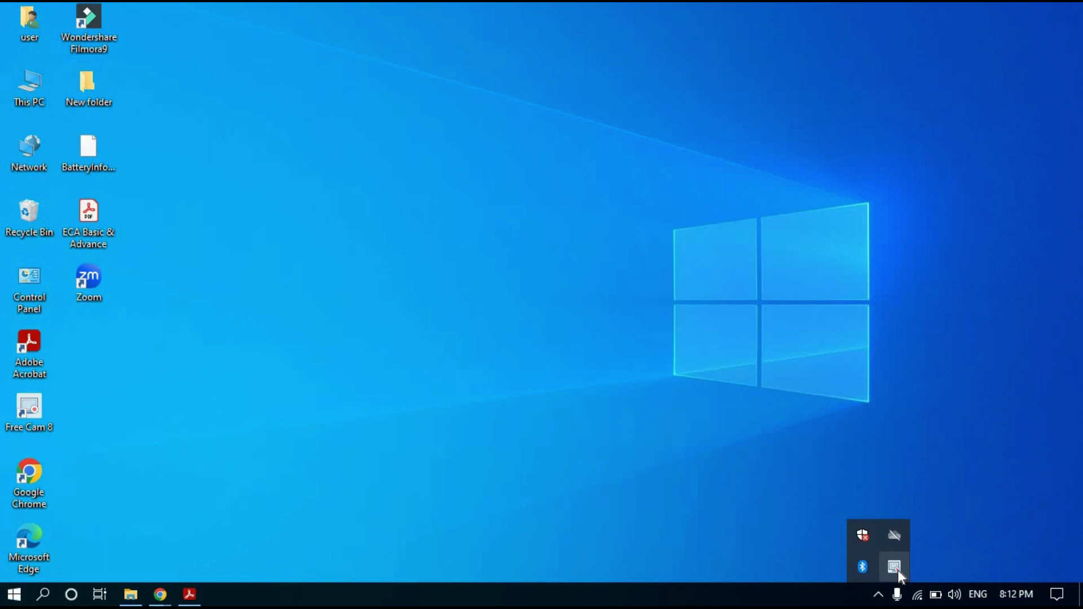
{"action": "left_click", "coordinate": [879, 596]}
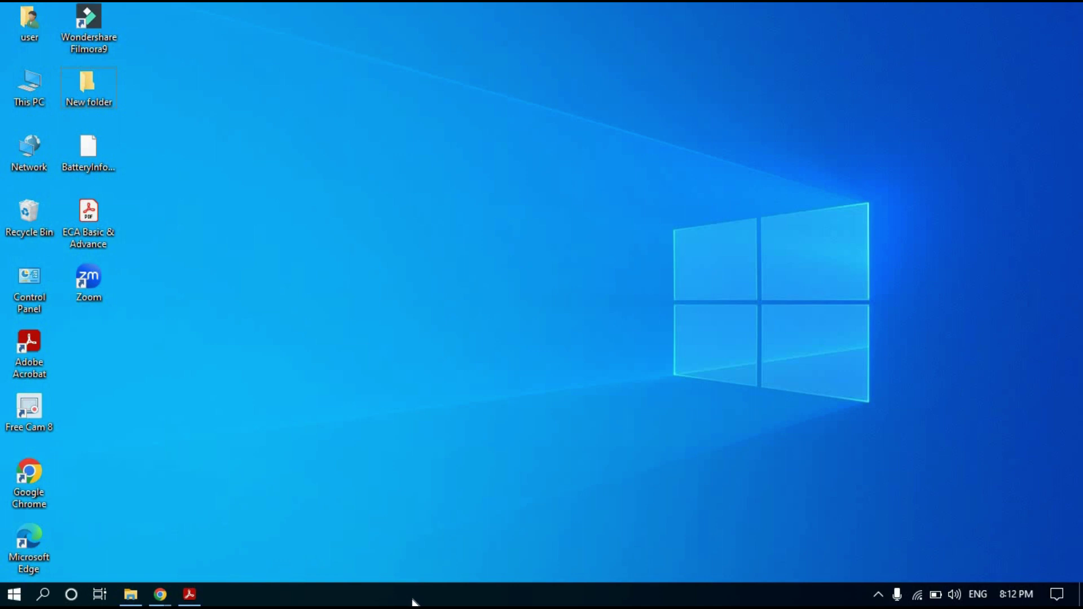
Open the taskbar settings and switch Lock the taskbar off and on twice, ending with it on
{"action": "right_click", "coordinate": [440, 592]}
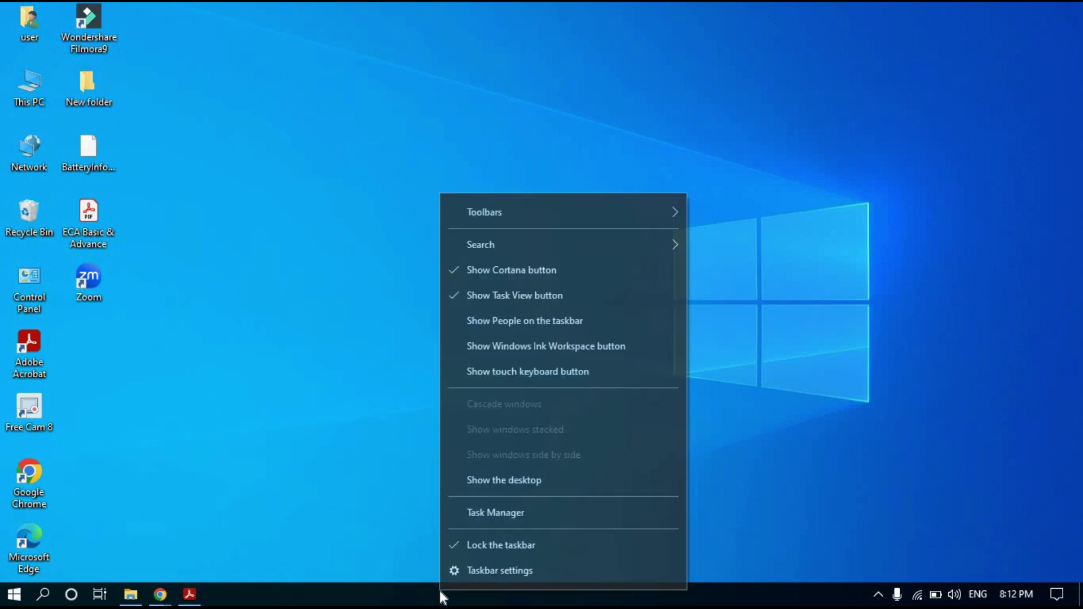
{"action": "left_click", "coordinate": [493, 566]}
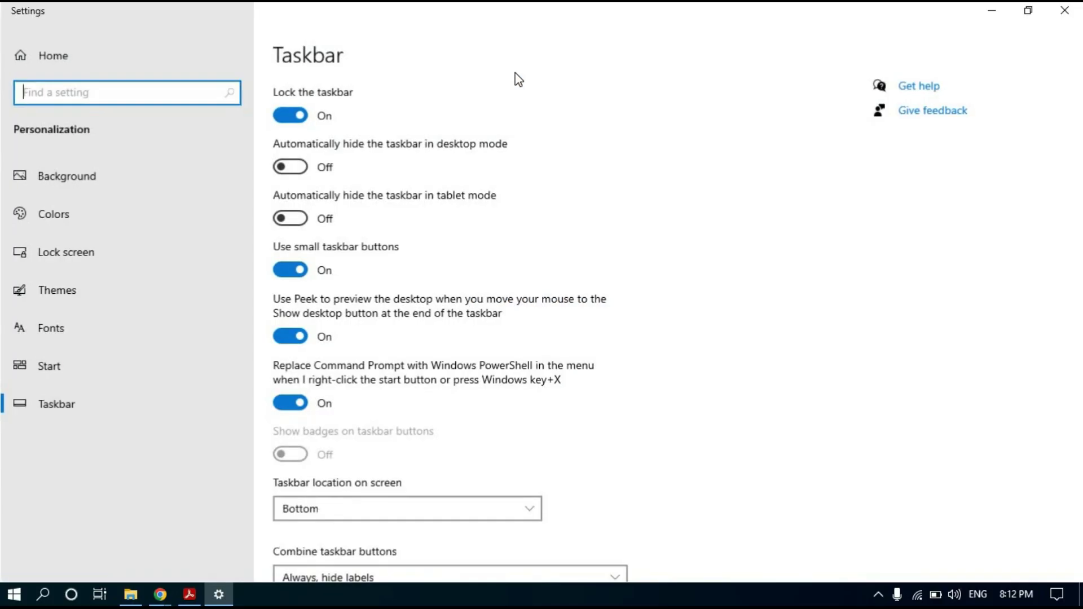
{"action": "left_click", "coordinate": [287, 118]}
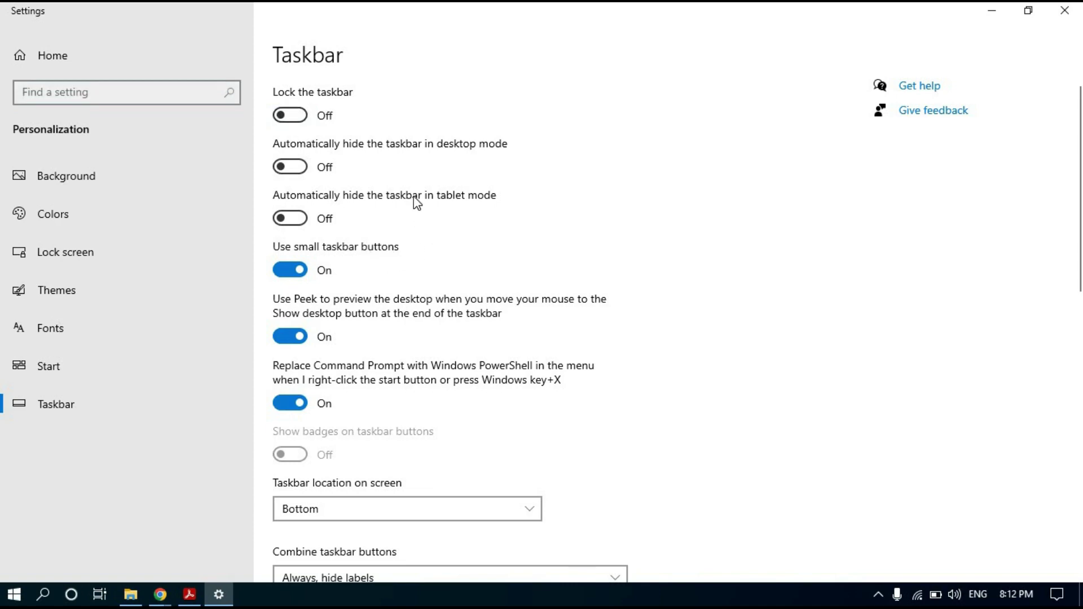
{"action": "scroll", "coordinate": [461, 158], "scroll_direction": "down", "scroll_amount": 8}
{"action": "scroll", "coordinate": [442, 176], "scroll_direction": "up", "scroll_amount": 8}
{"action": "left_click", "coordinate": [293, 116]}
{"action": "left_click", "coordinate": [279, 119]}
{"action": "left_click", "coordinate": [294, 116]}
Switch automatic taskbar hiding in desktop mode on and off twice, trying it with the taskbar locked and unlocked, ending locked with hiding off
{"action": "left_click", "coordinate": [290, 167]}
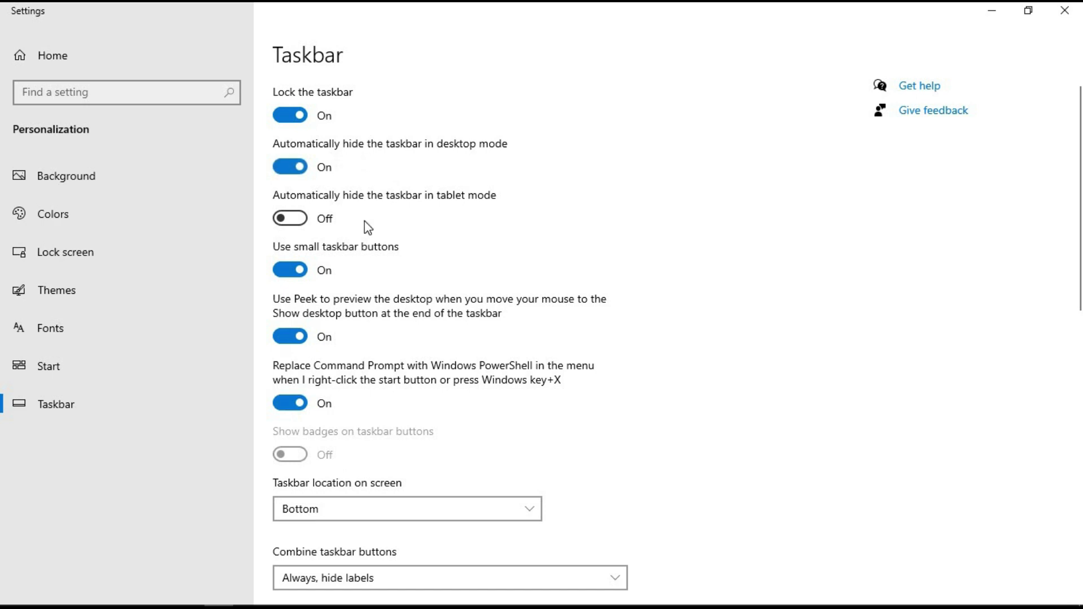
{"action": "mouse_move", "coordinate": [509, 601]}
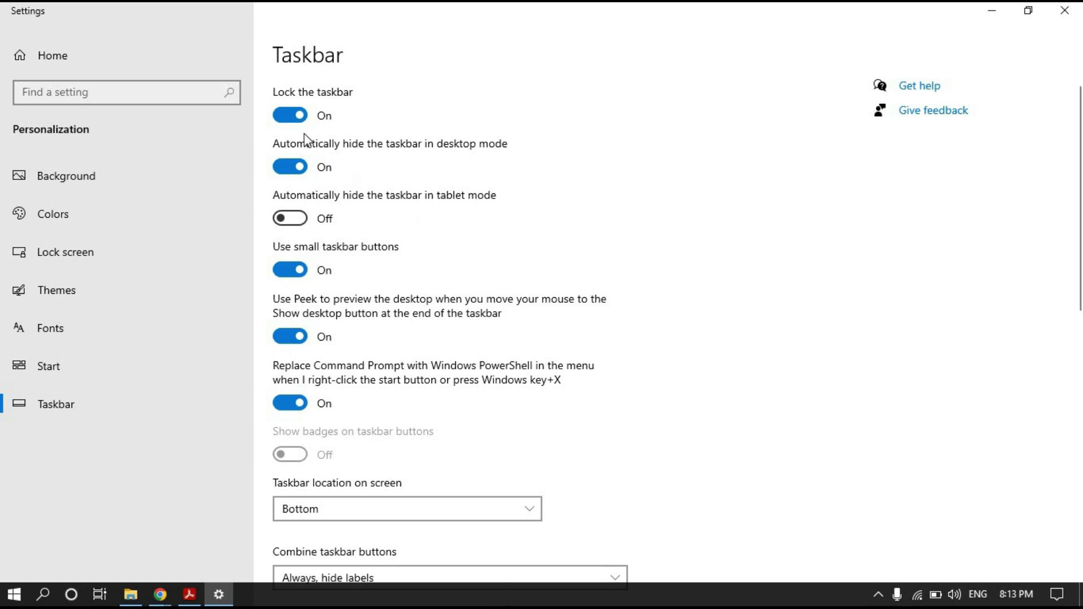
{"action": "left_click", "coordinate": [296, 115]}
{"action": "left_click", "coordinate": [305, 112]}
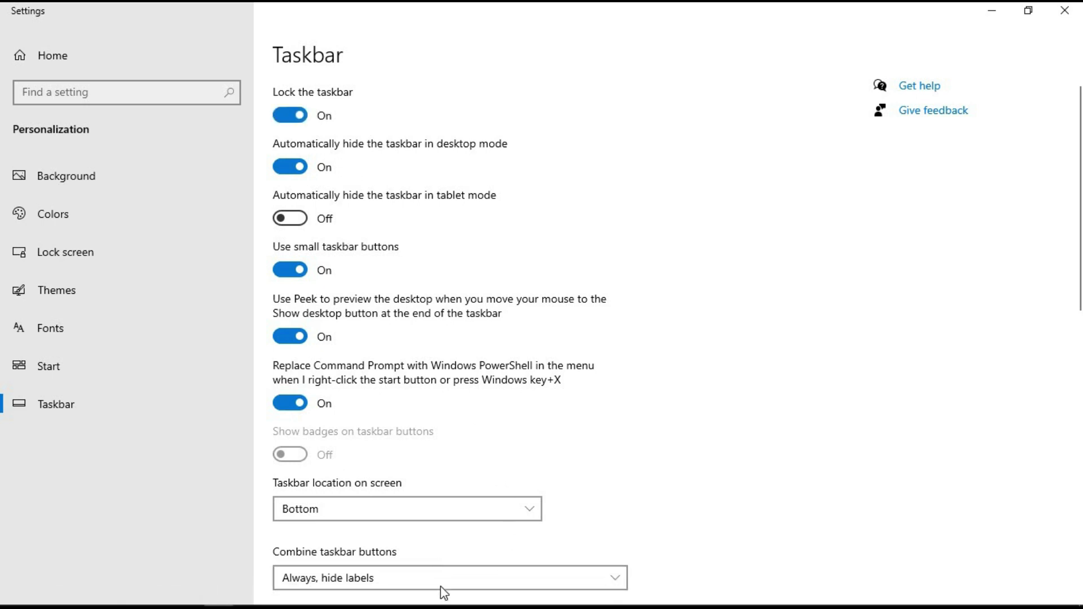
{"action": "left_click", "coordinate": [287, 116]}
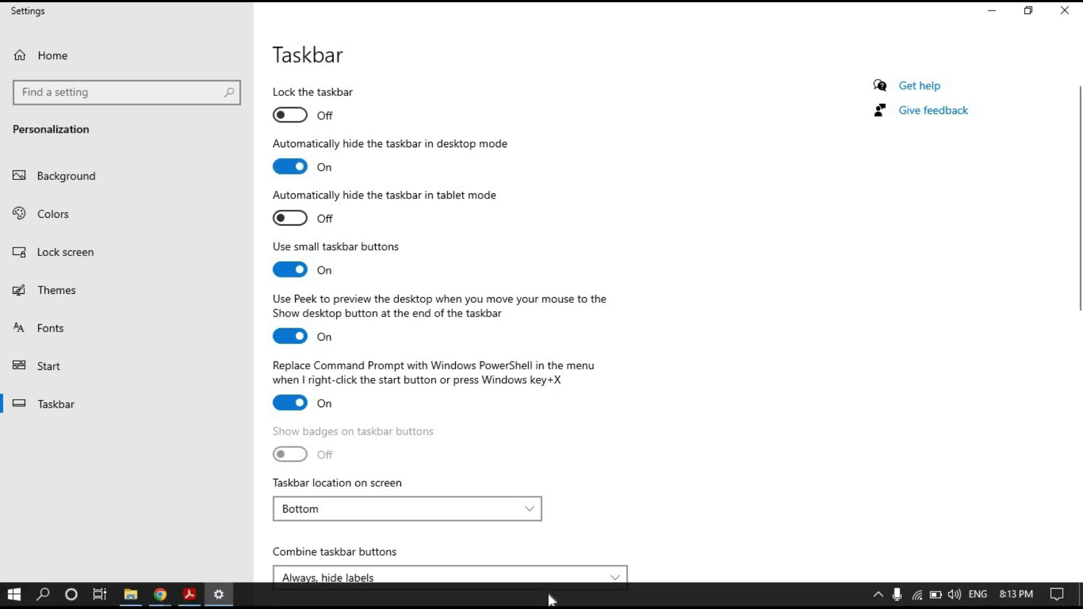
{"action": "left_click", "coordinate": [286, 172]}
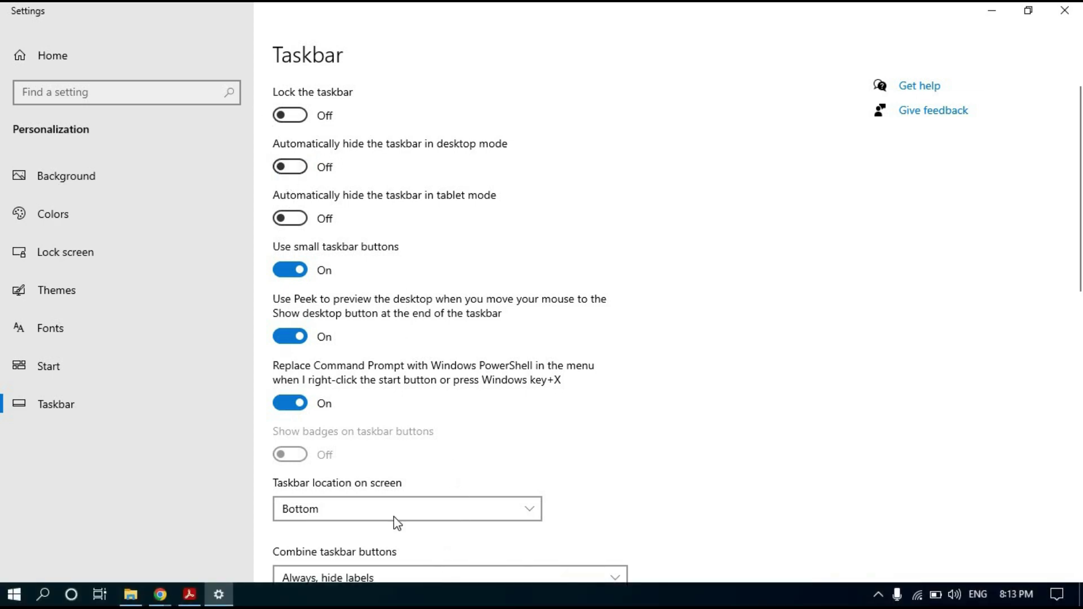
{"action": "left_click", "coordinate": [302, 119]}
{"action": "left_click", "coordinate": [305, 169]}
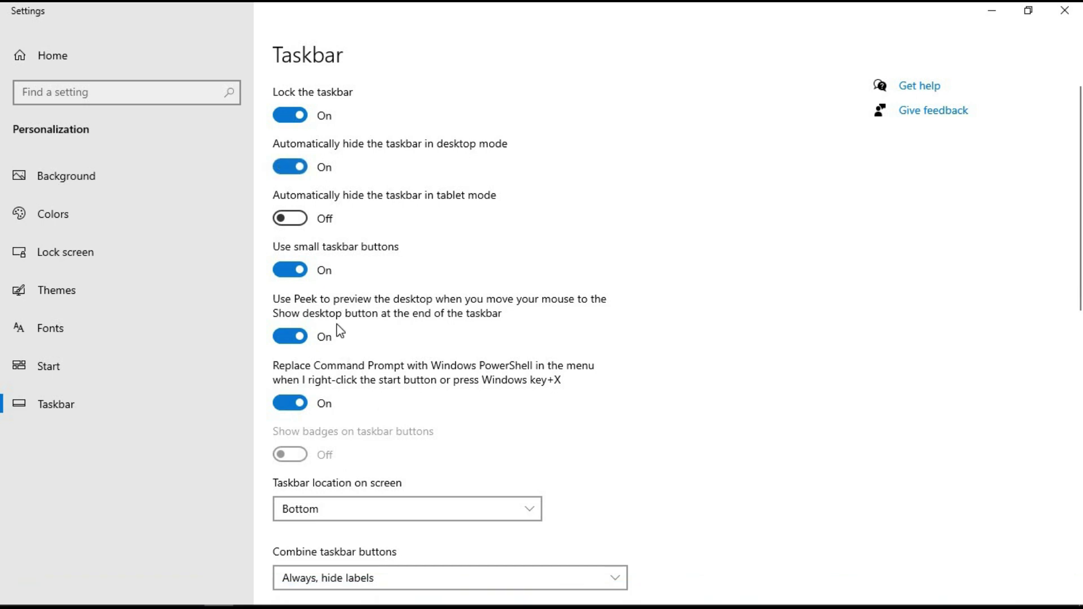
{"action": "left_click", "coordinate": [291, 168]}
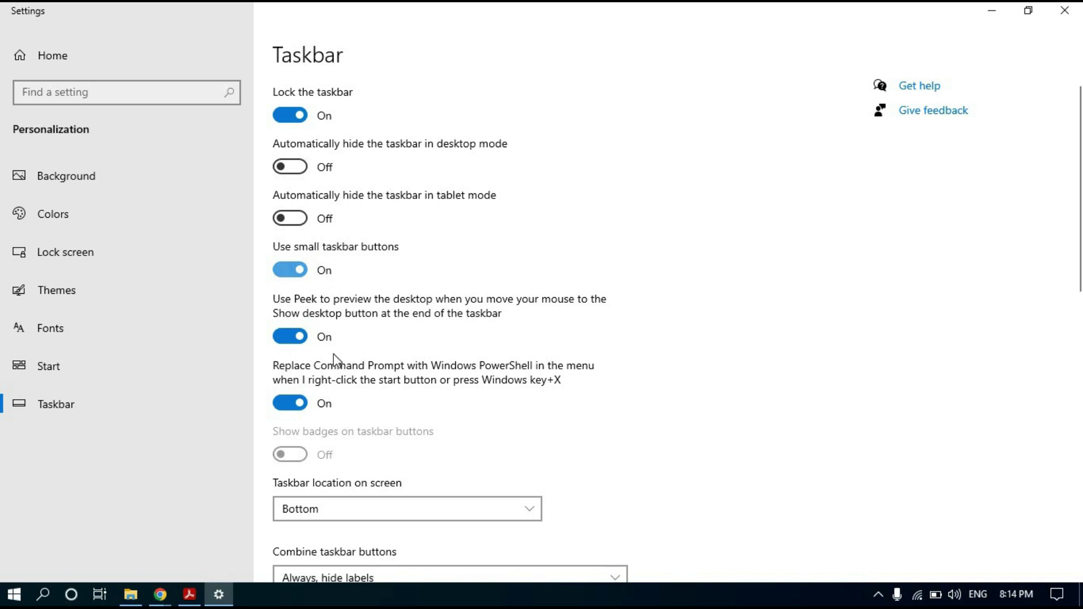
Switch small taskbar buttons off, preview the Settings window from the taskbar, and switch small buttons on again
{"action": "left_click", "coordinate": [295, 271]}
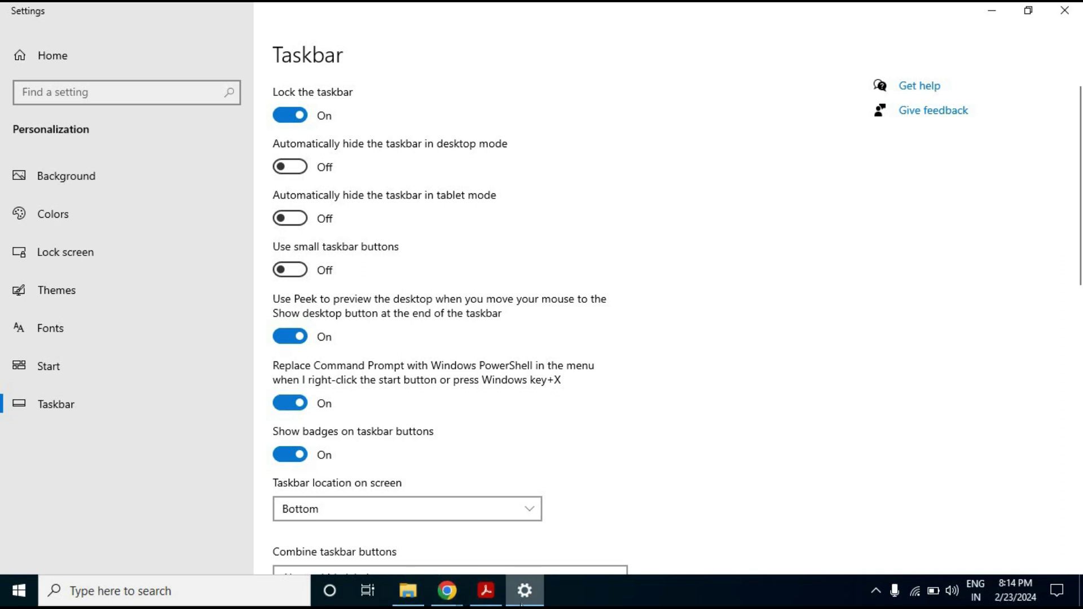
{"action": "mouse_move", "coordinate": [520, 594]}
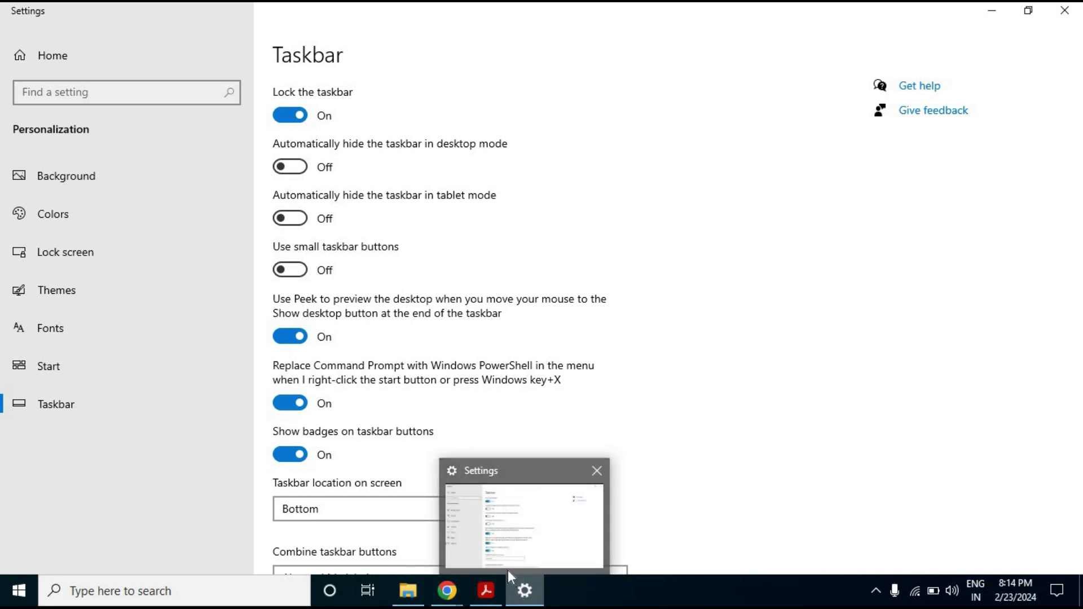
{"action": "left_click", "coordinate": [298, 275]}
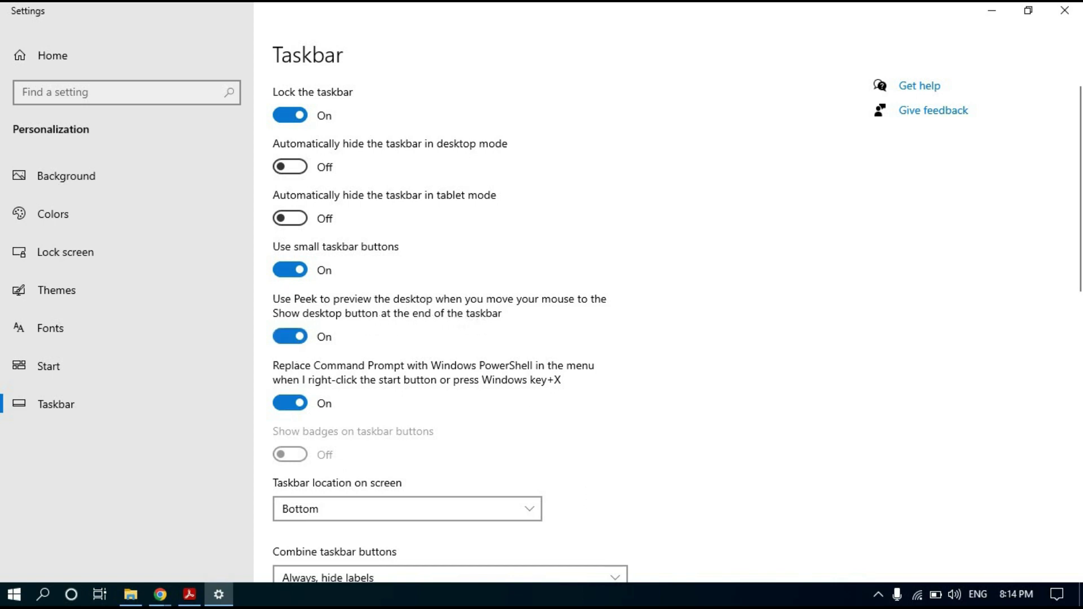
Try peeking at the desktop while switching the Use Peek option off and on twice, ending with it on
{"action": "mouse_move", "coordinate": [1081, 599]}
{"action": "left_click", "coordinate": [289, 337]}
{"action": "left_click_drag", "start_coordinate": [303, 340], "coordinate": [376, 337]}
{"action": "mouse_move", "coordinate": [1082, 596]}
{"action": "left_click", "coordinate": [281, 338]}
{"action": "left_click", "coordinate": [297, 337]}
Set the taskbar location to Top, Right and Left in turn, and return it to Bottom
{"action": "scroll", "coordinate": [367, 379], "scroll_direction": "down", "scroll_amount": 2}
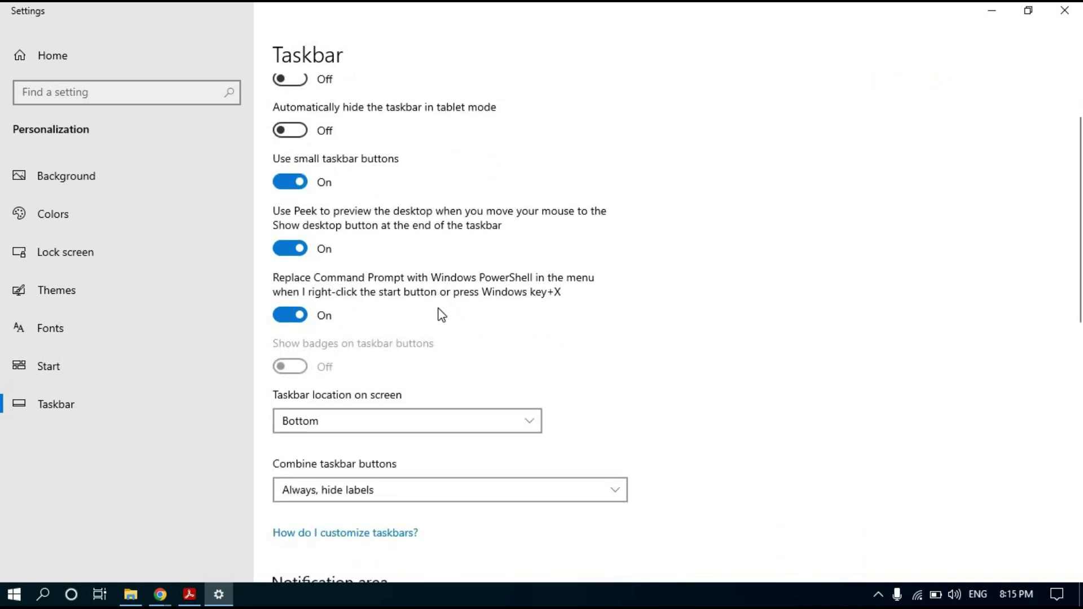
{"action": "scroll", "coordinate": [395, 322], "scroll_direction": "down", "scroll_amount": 3}
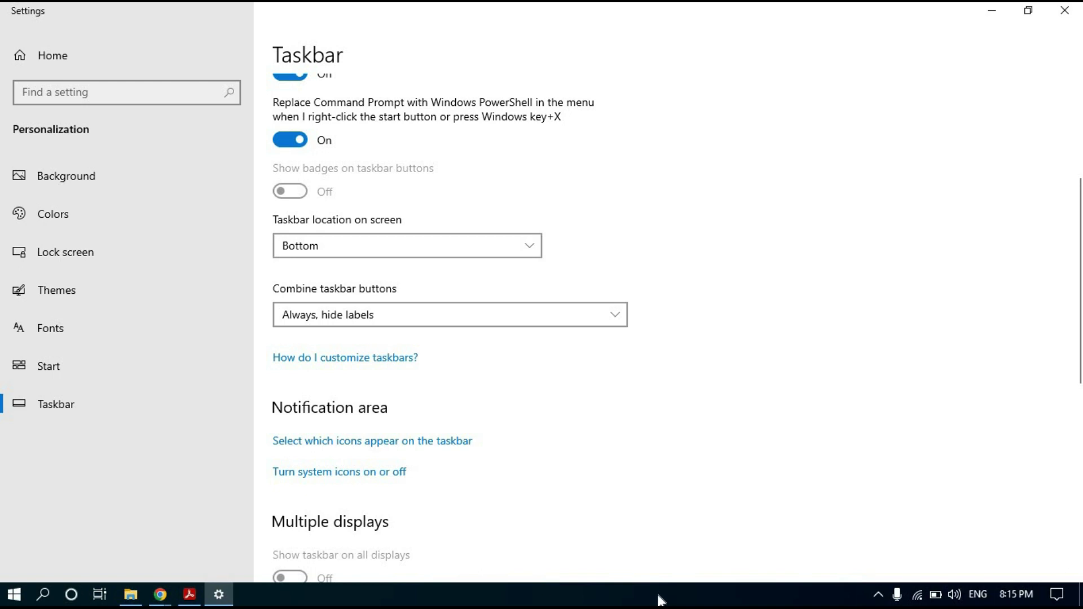
{"action": "left_click", "coordinate": [522, 245]}
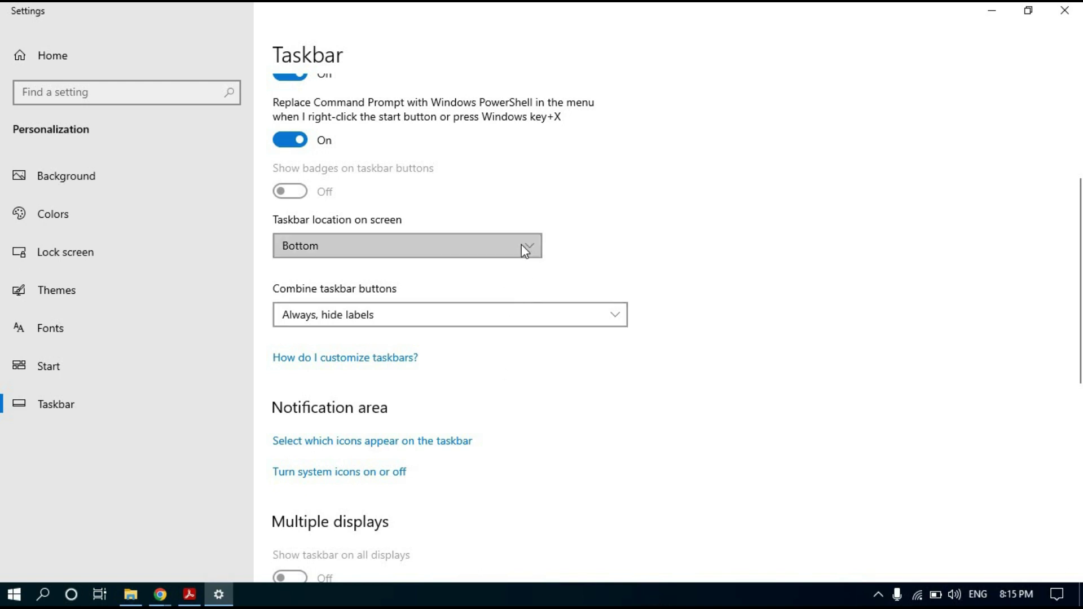
{"action": "left_click", "coordinate": [442, 257]}
{"action": "left_click", "coordinate": [442, 249]}
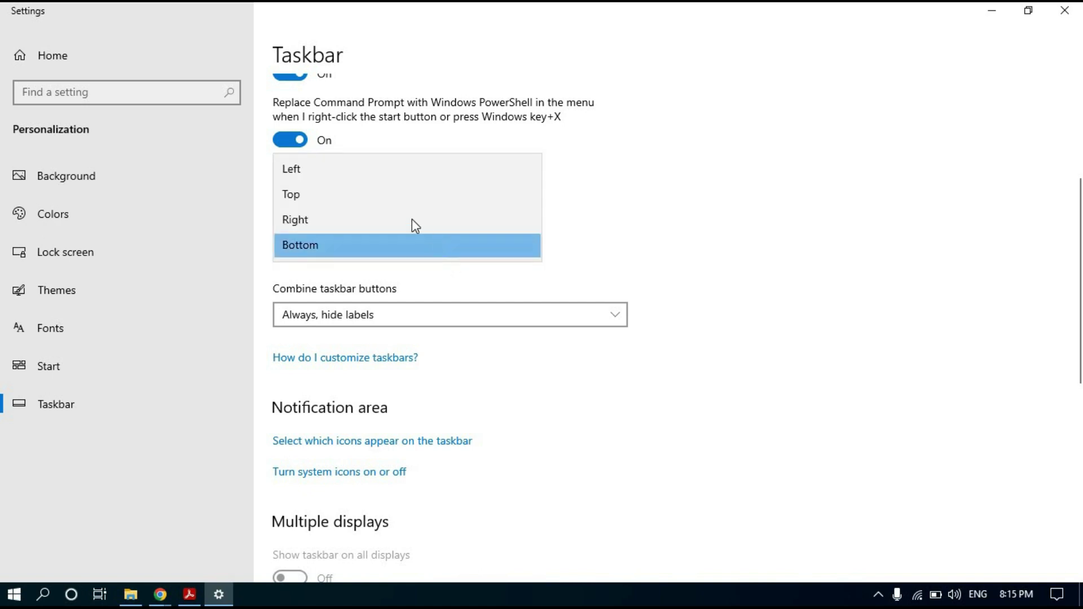
{"action": "left_click", "coordinate": [346, 195]}
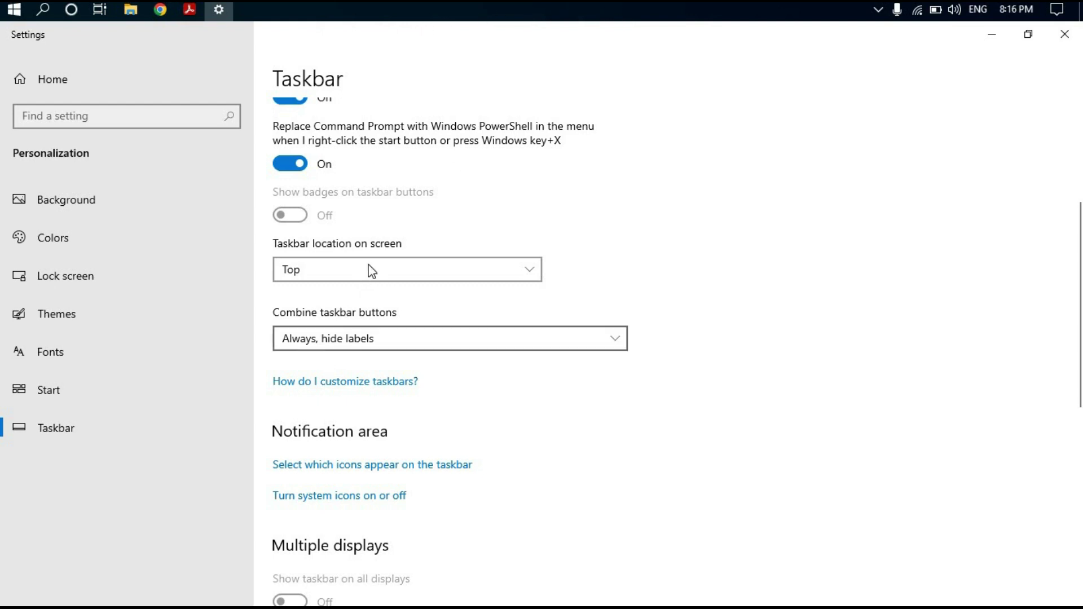
{"action": "left_click", "coordinate": [415, 278]}
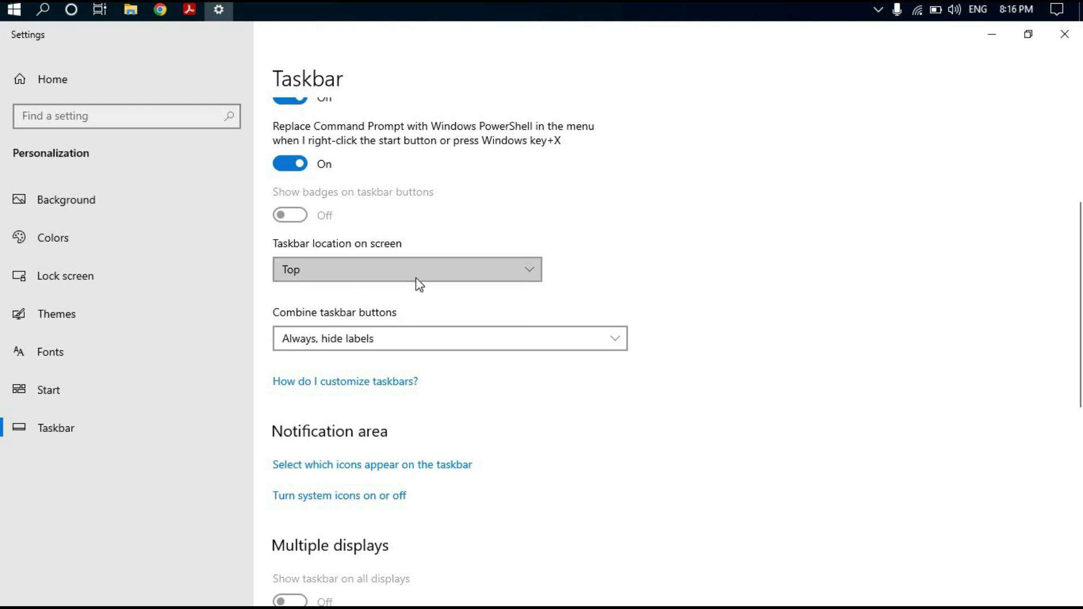
{"action": "left_click", "coordinate": [305, 294]}
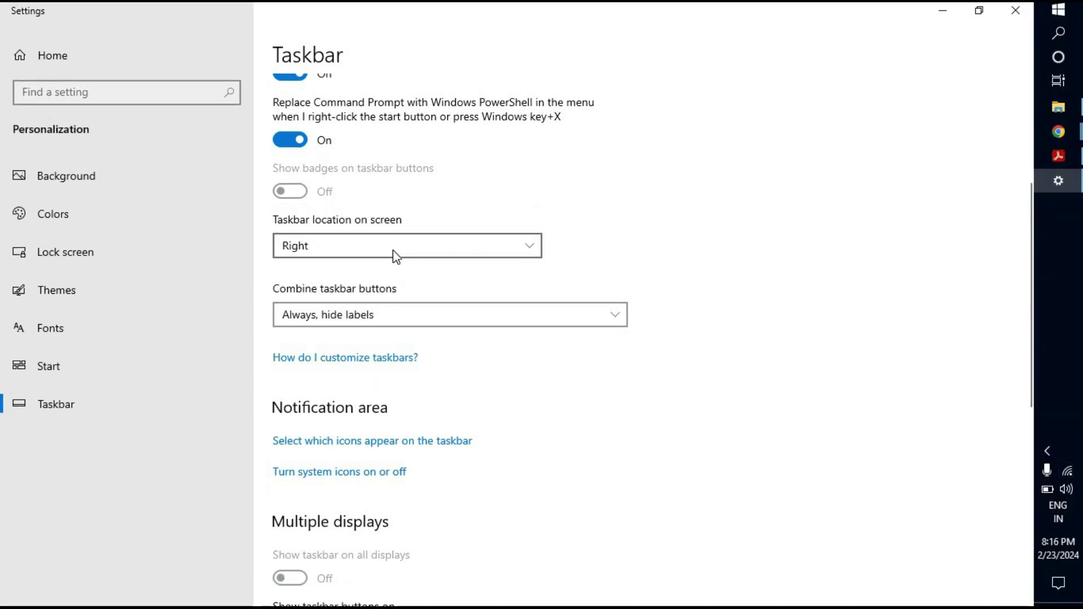
{"action": "left_click", "coordinate": [337, 256]}
{"action": "left_click", "coordinate": [299, 194]}
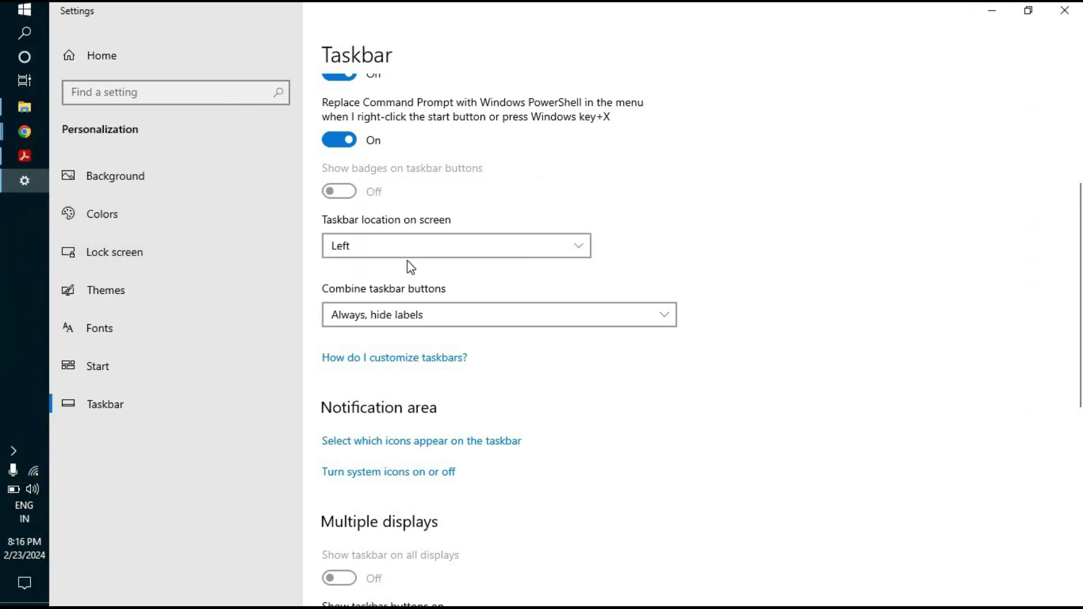
{"action": "left_click", "coordinate": [399, 247]}
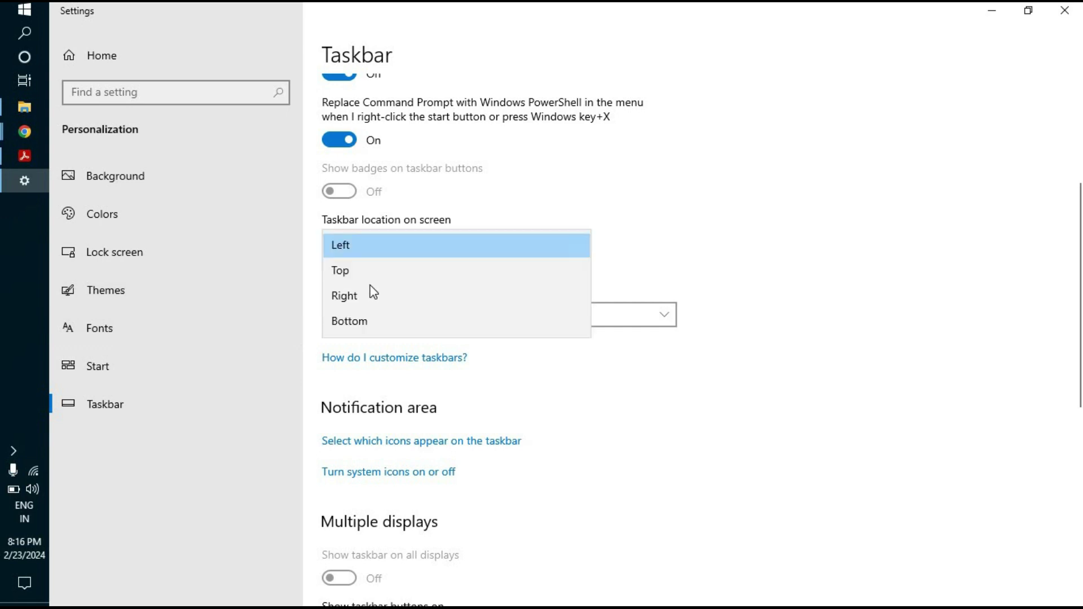
{"action": "left_click", "coordinate": [357, 321]}
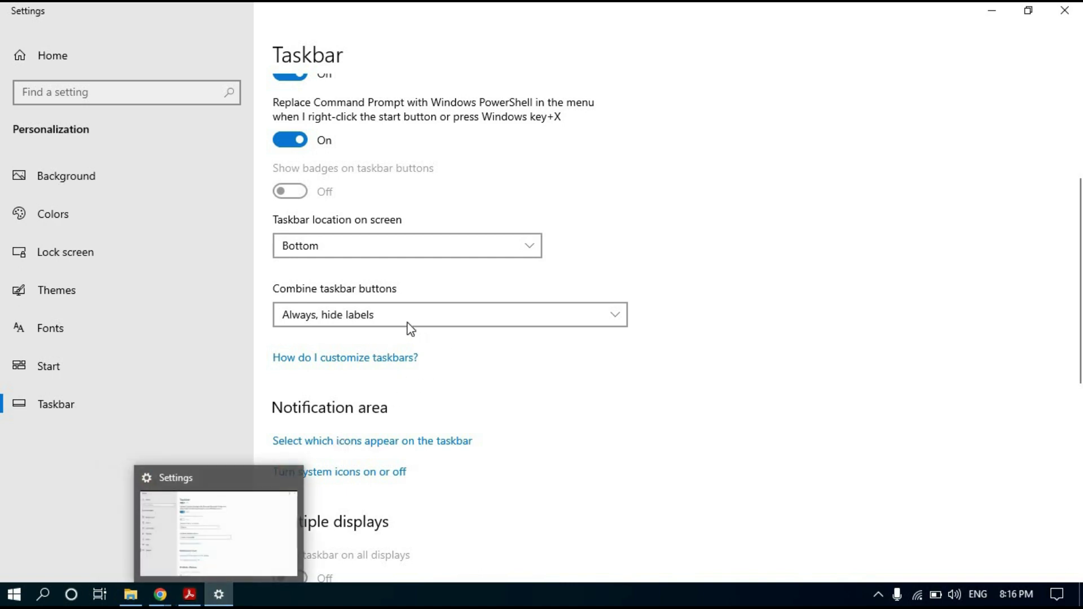
Set Combine taskbar buttons to Never and preview the open windows from their labelled taskbar buttons
{"action": "left_click", "coordinate": [615, 316]}
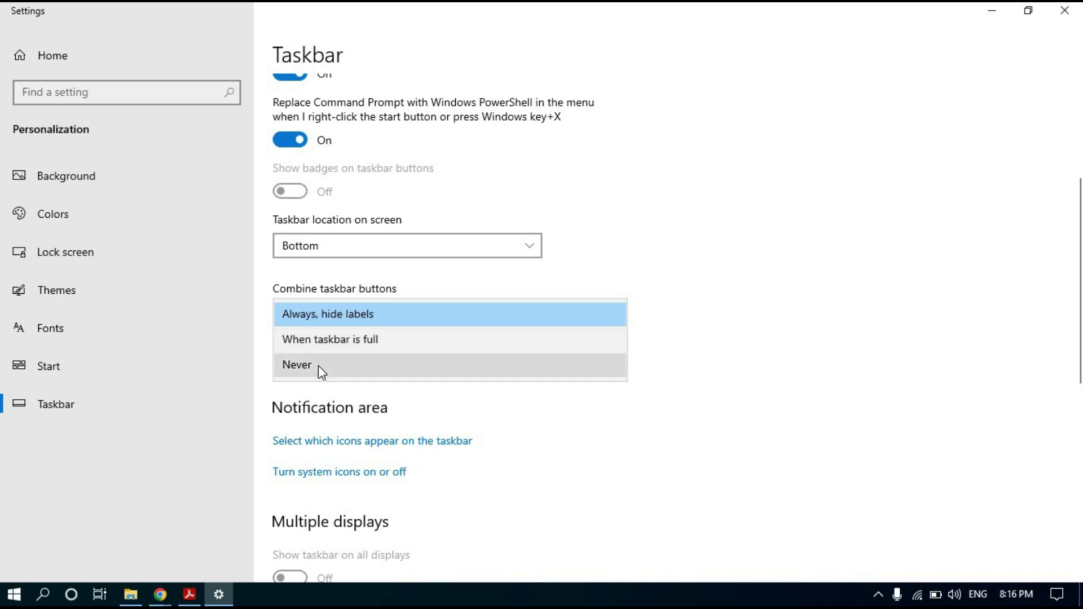
{"action": "left_click", "coordinate": [318, 365]}
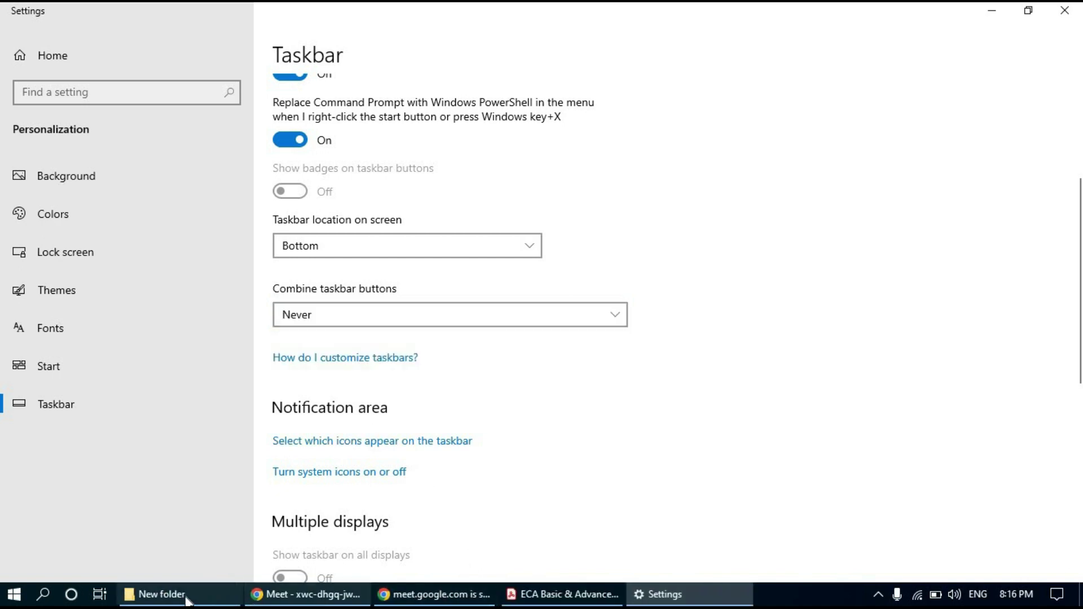
{"action": "mouse_move", "coordinate": [179, 601]}
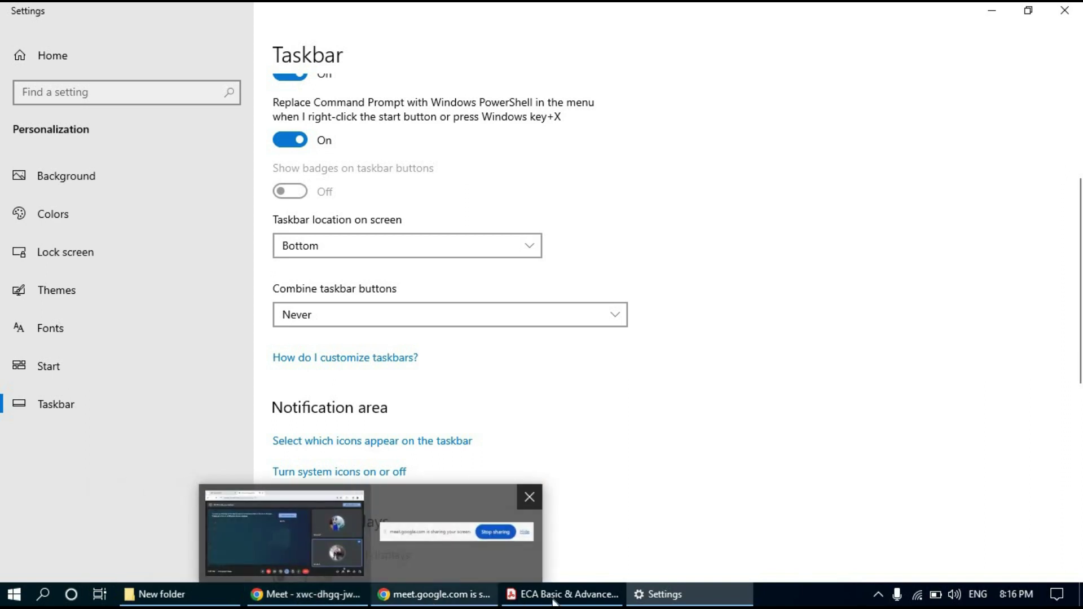
{"action": "mouse_move", "coordinate": [554, 602]}
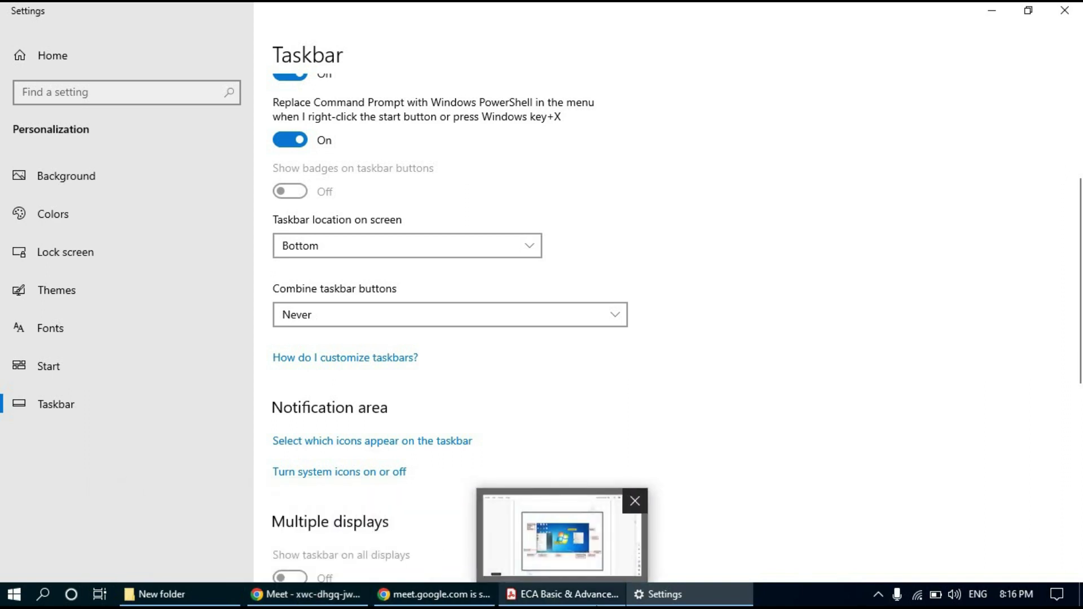
{"action": "mouse_move", "coordinate": [703, 601]}
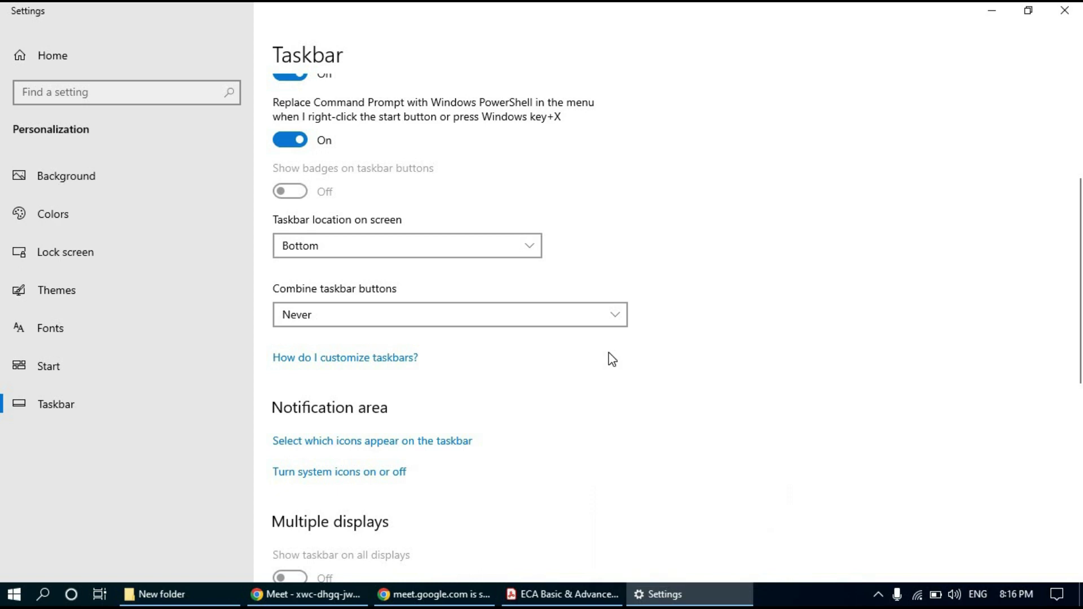
Set Combine taskbar buttons to Always, hide labels, try When taskbar is full, and return it to Always, hide labels
{"action": "left_click", "coordinate": [593, 318]}
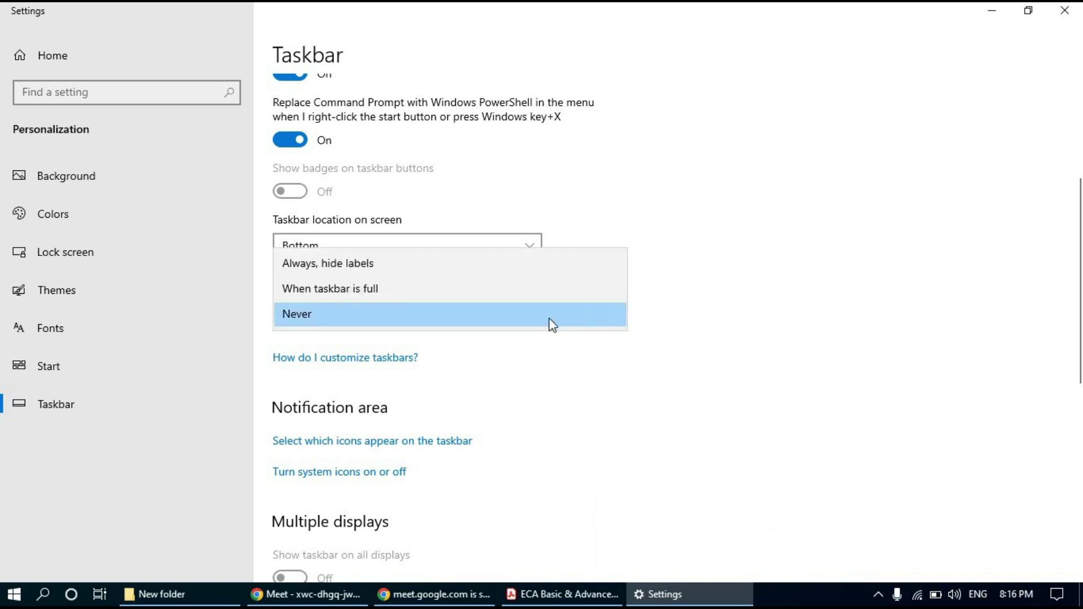
{"action": "left_click", "coordinate": [359, 270]}
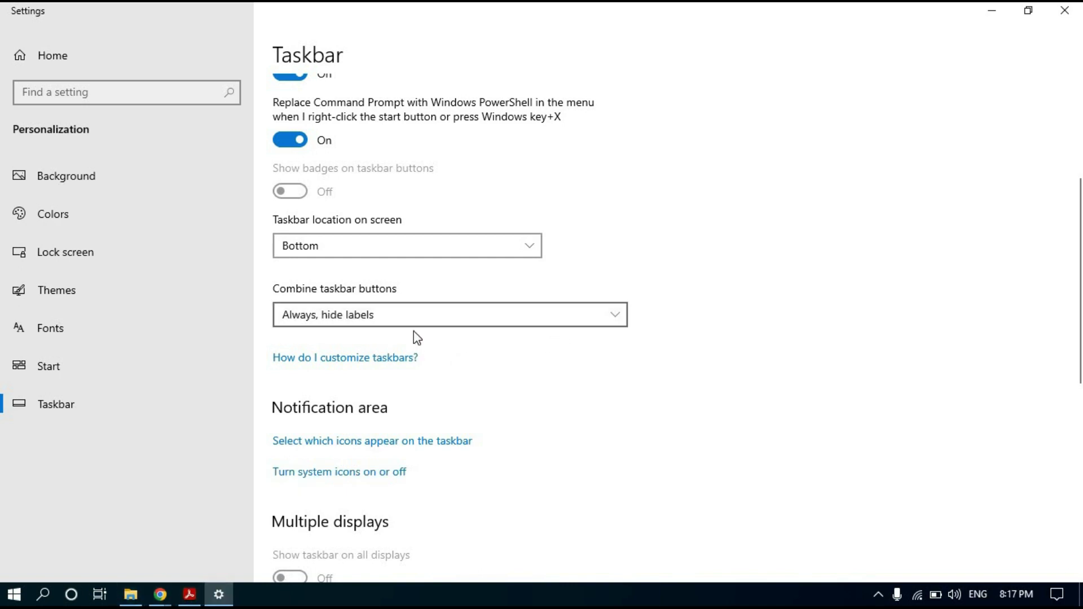
{"action": "left_click", "coordinate": [401, 315]}
{"action": "left_click", "coordinate": [336, 342]}
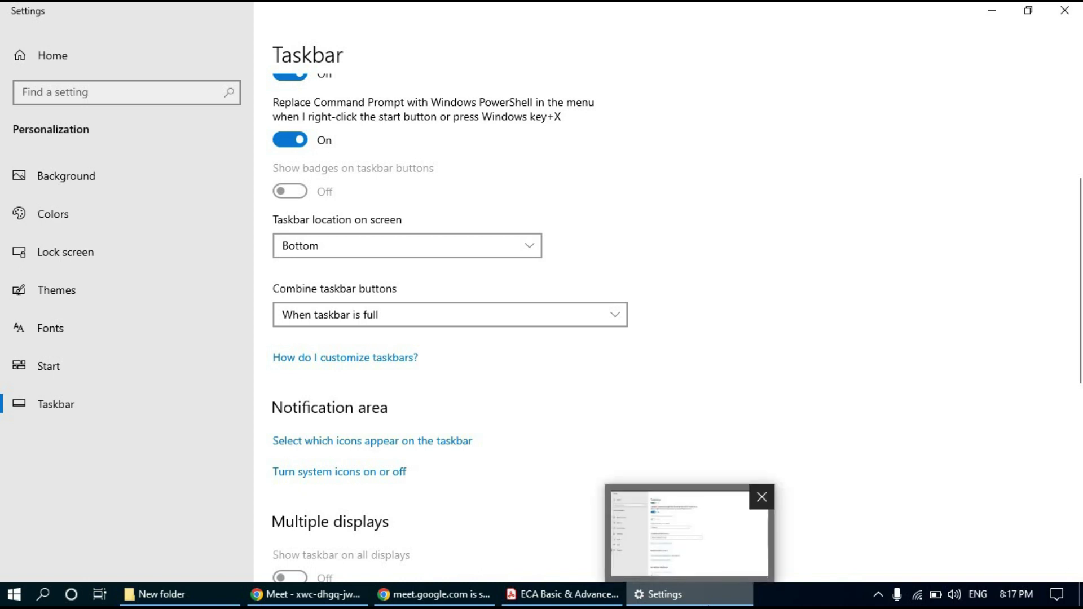
{"action": "mouse_move", "coordinate": [498, 603]}
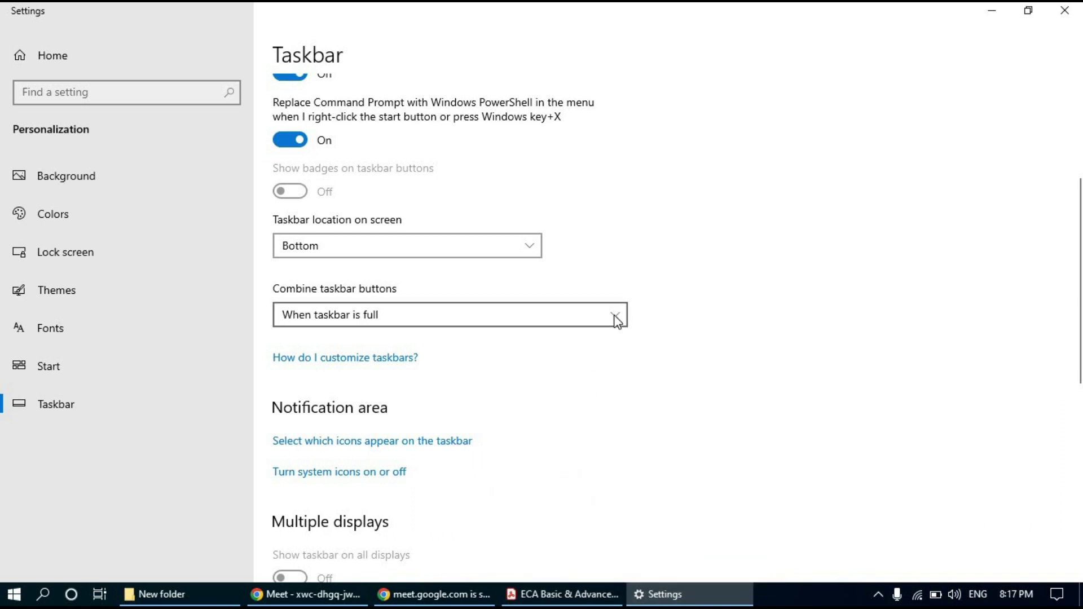
{"action": "left_click", "coordinate": [537, 320]}
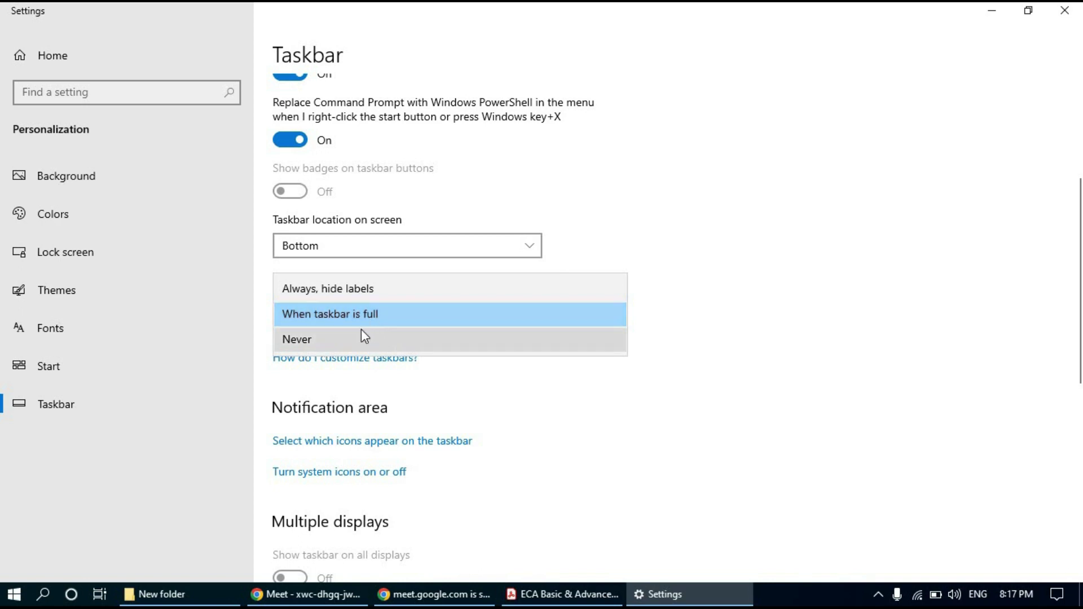
{"action": "left_click", "coordinate": [362, 289]}
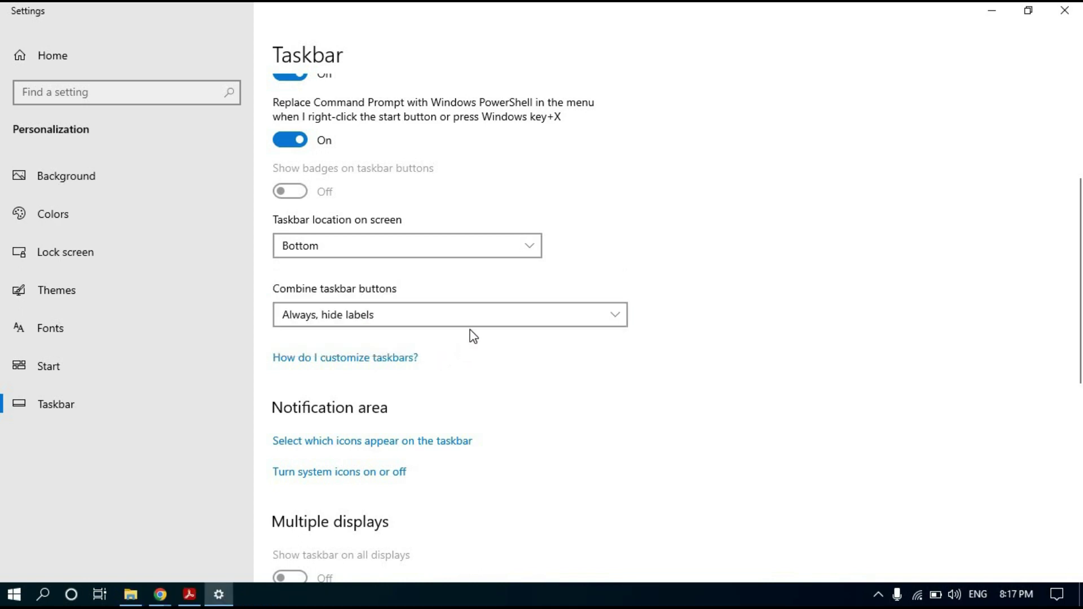
Open the selection of icons that appear on the taskbar and switch the Microphone icon off and on again
{"action": "scroll", "coordinate": [473, 336], "scroll_direction": "down", "scroll_amount": 2}
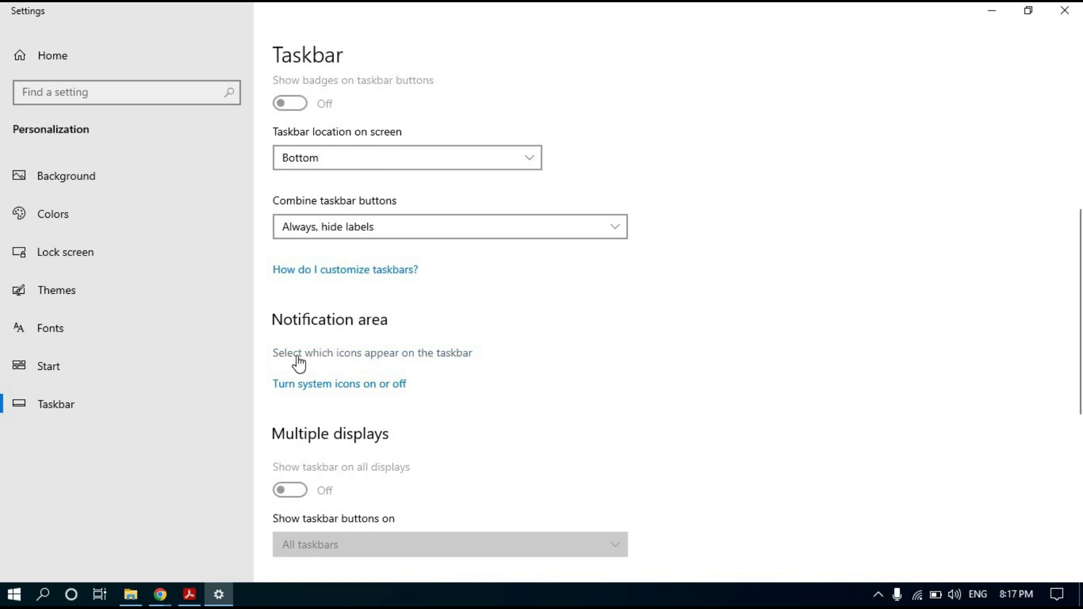
{"action": "left_click", "coordinate": [341, 355]}
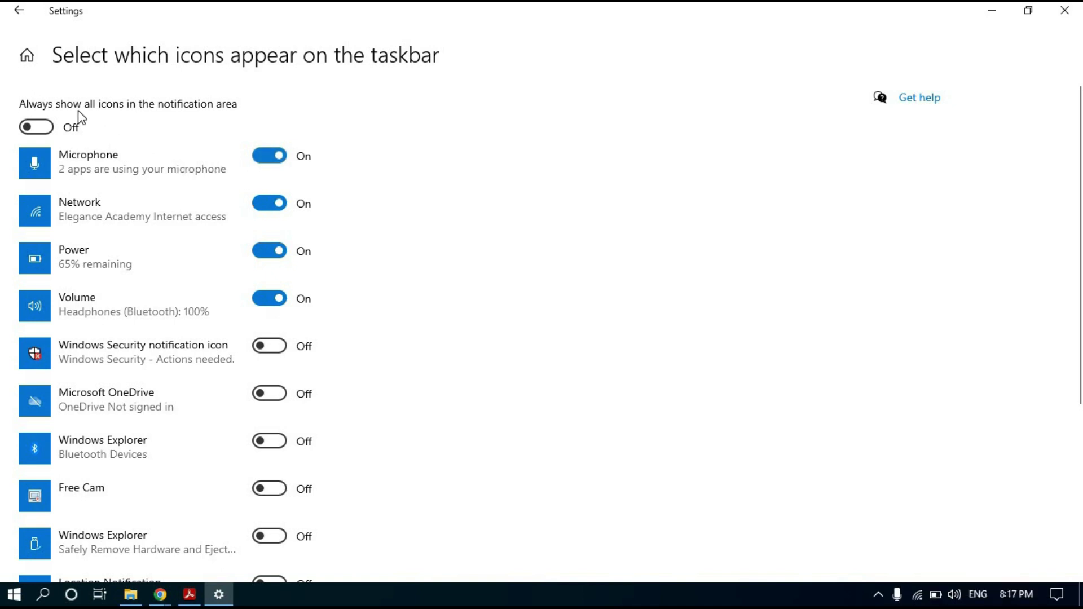
{"action": "left_click", "coordinate": [274, 161]}
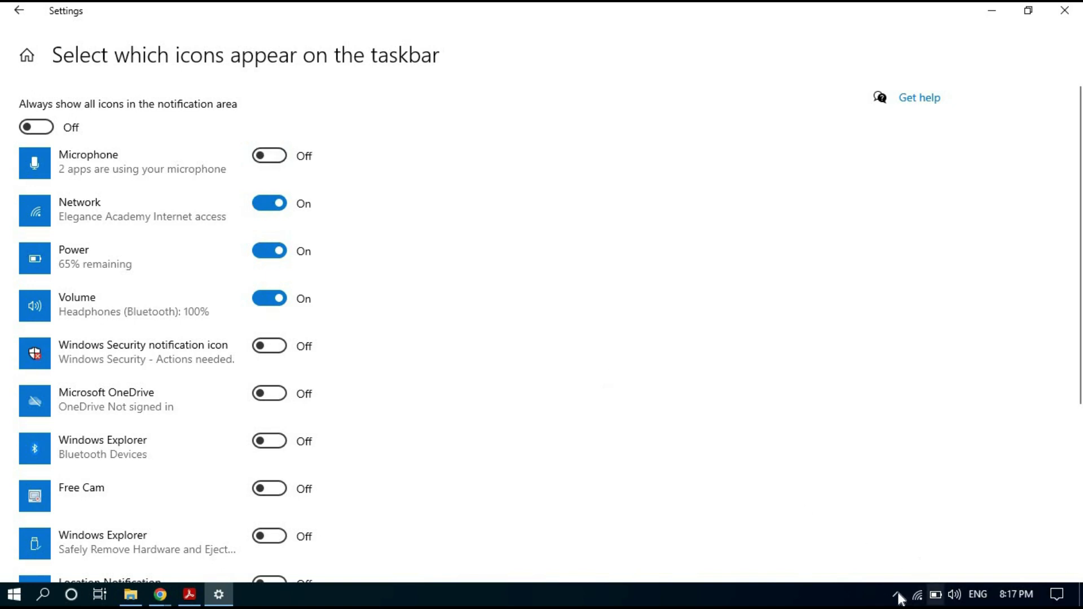
{"action": "left_click", "coordinate": [281, 156]}
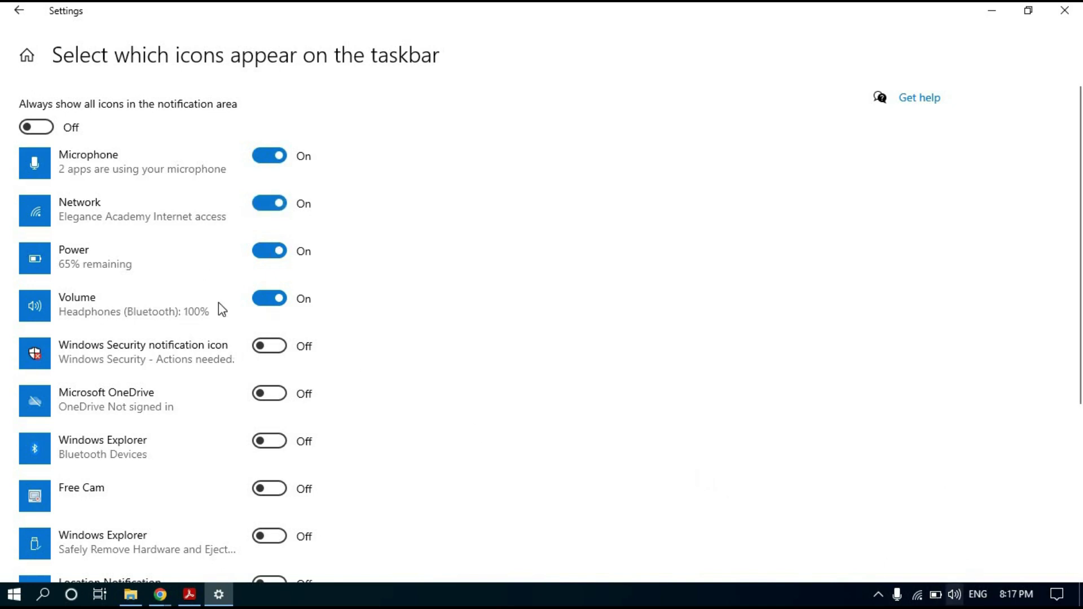
Switch the Network icon off and on again, review the rest of the icon list, and return to the Taskbar settings
{"action": "left_click", "coordinate": [270, 206]}
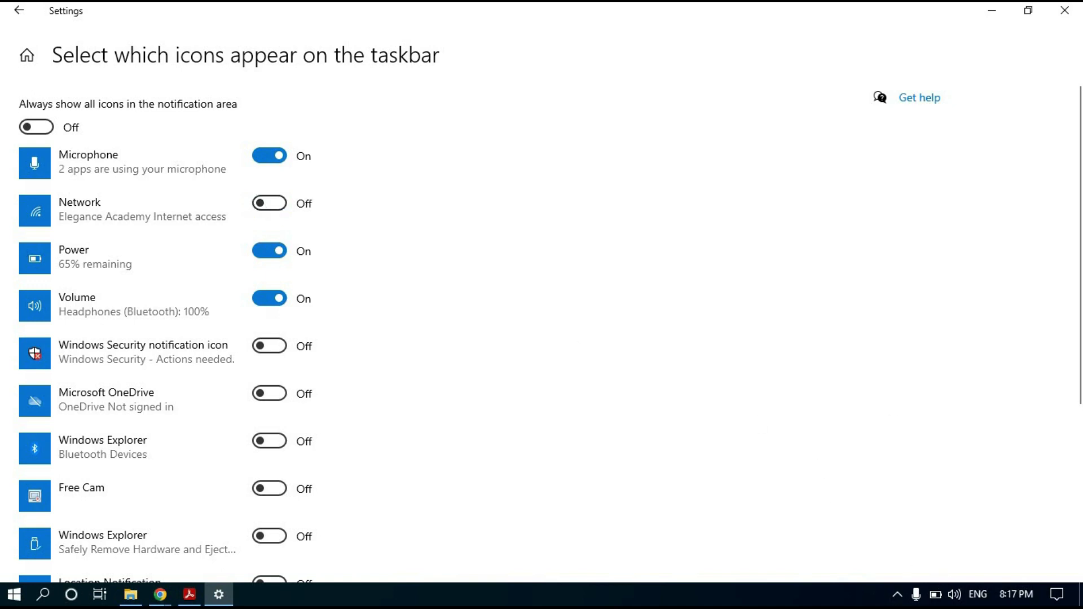
{"action": "mouse_move", "coordinate": [937, 602]}
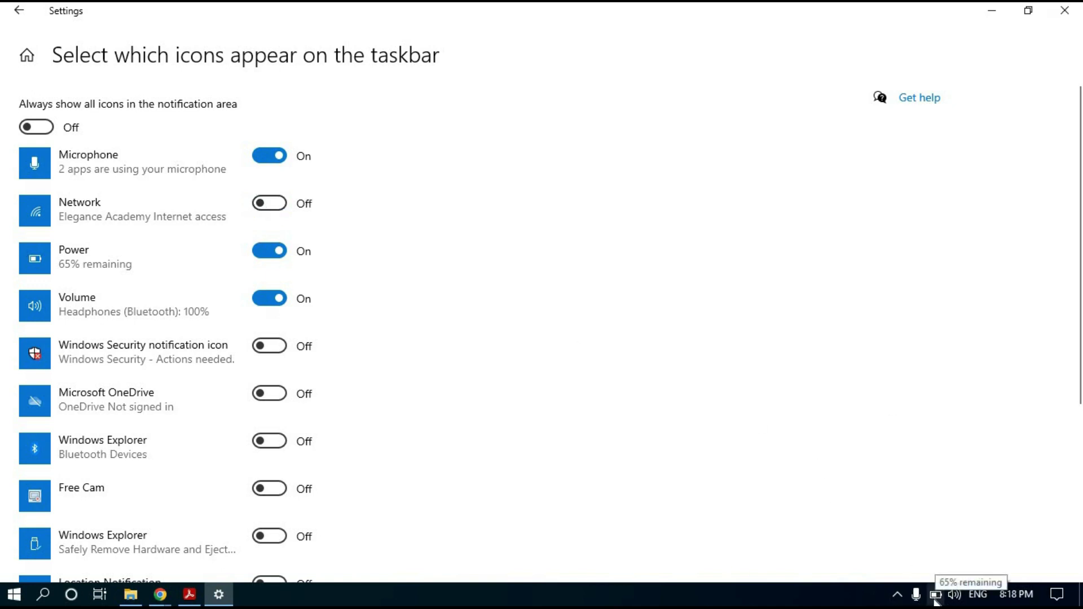
{"action": "left_click", "coordinate": [278, 211]}
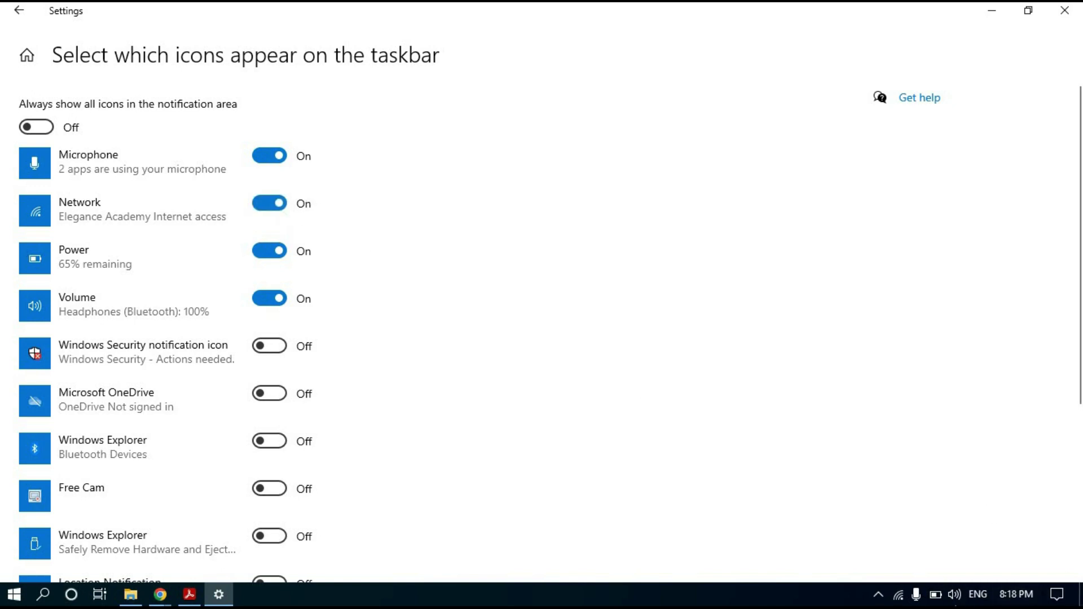
{"action": "mouse_move", "coordinate": [898, 597]}
{"action": "scroll", "coordinate": [232, 306], "scroll_direction": "down", "scroll_amount": 2}
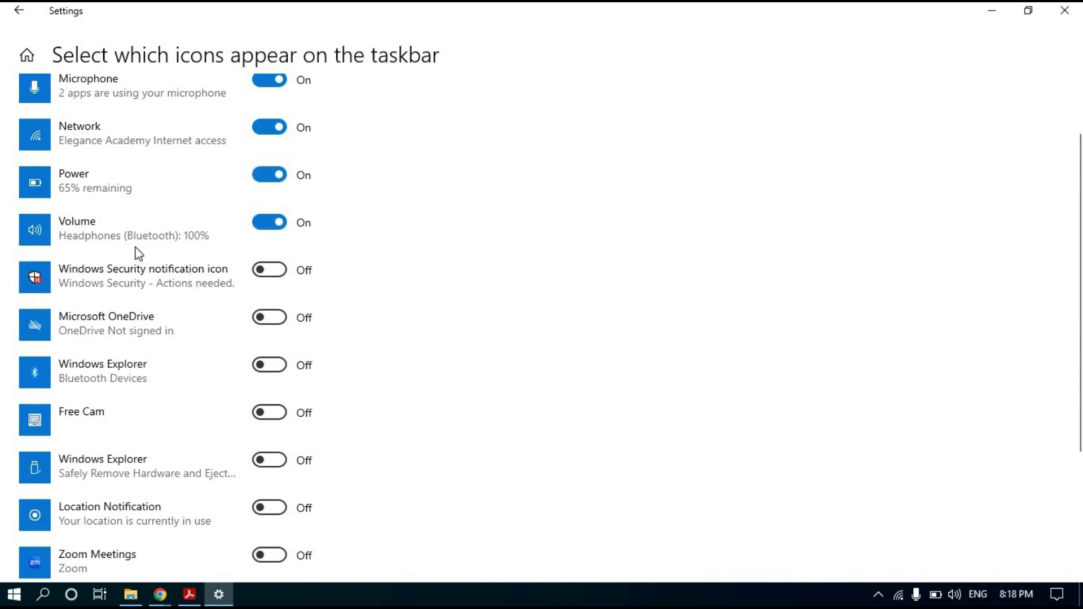
{"action": "scroll", "coordinate": [151, 262], "scroll_direction": "down", "scroll_amount": 4}
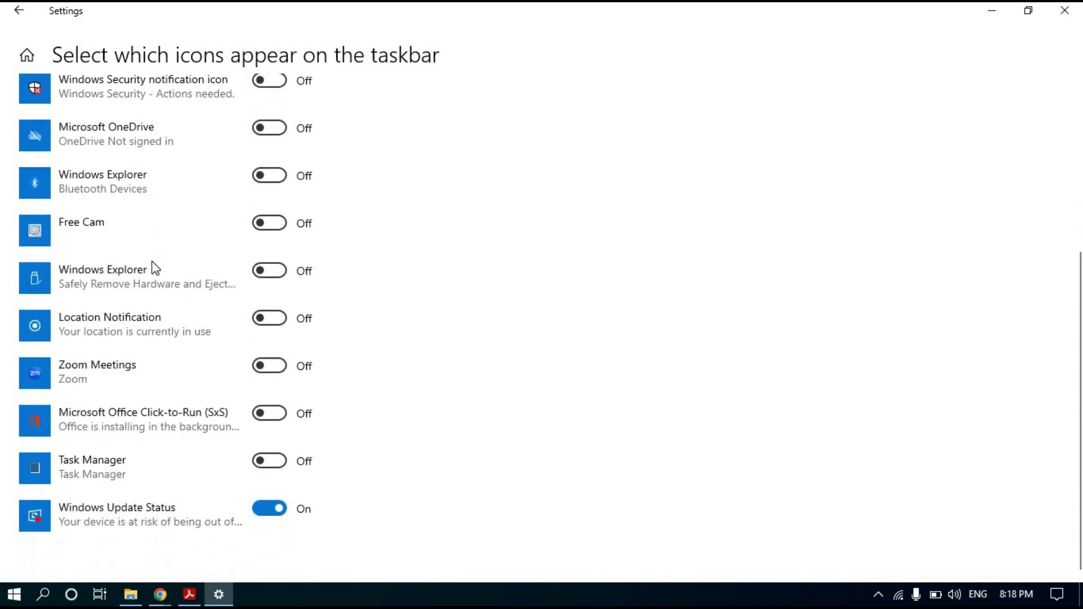
{"action": "scroll", "coordinate": [151, 262], "scroll_direction": "up", "scroll_amount": 5}
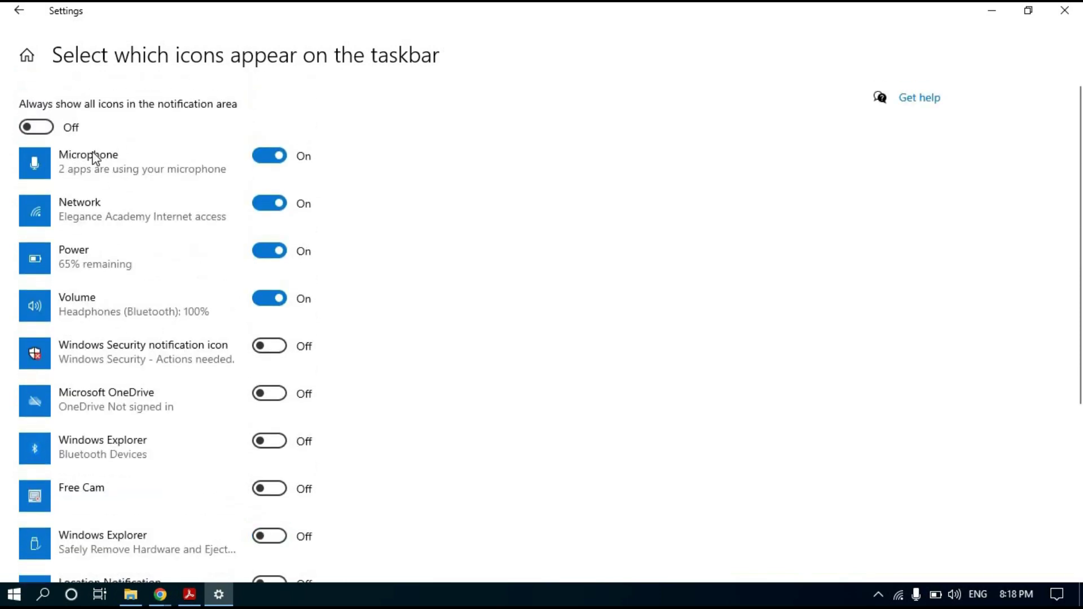
{"action": "left_click", "coordinate": [19, 12]}
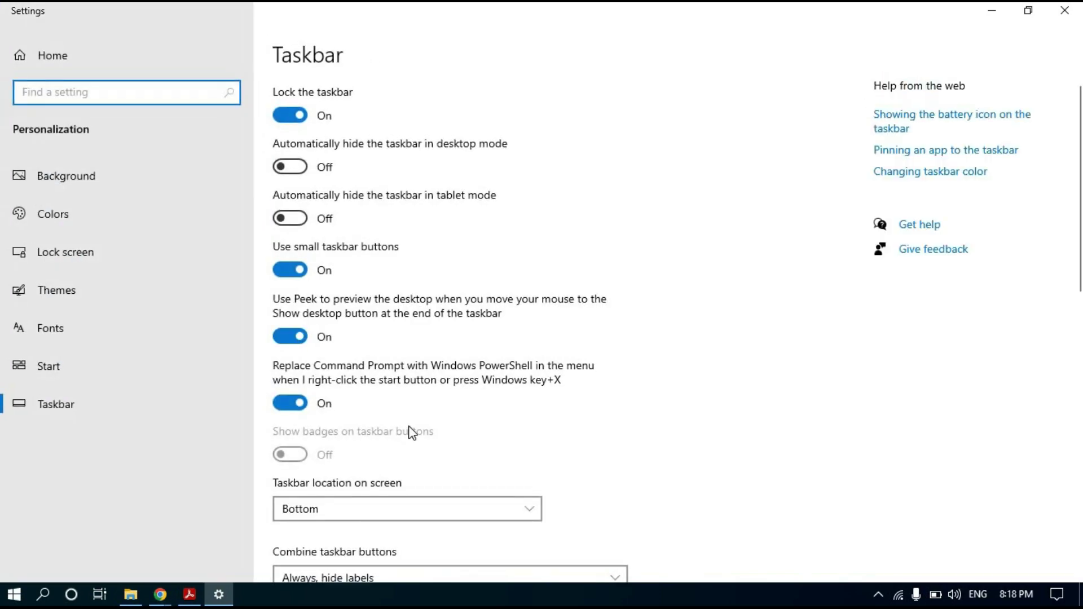
Open the system icons settings, switch the Clock off and on again, and return to the Taskbar settings
{"action": "scroll", "coordinate": [401, 429], "scroll_direction": "down", "scroll_amount": 6}
{"action": "left_click", "coordinate": [329, 308]}
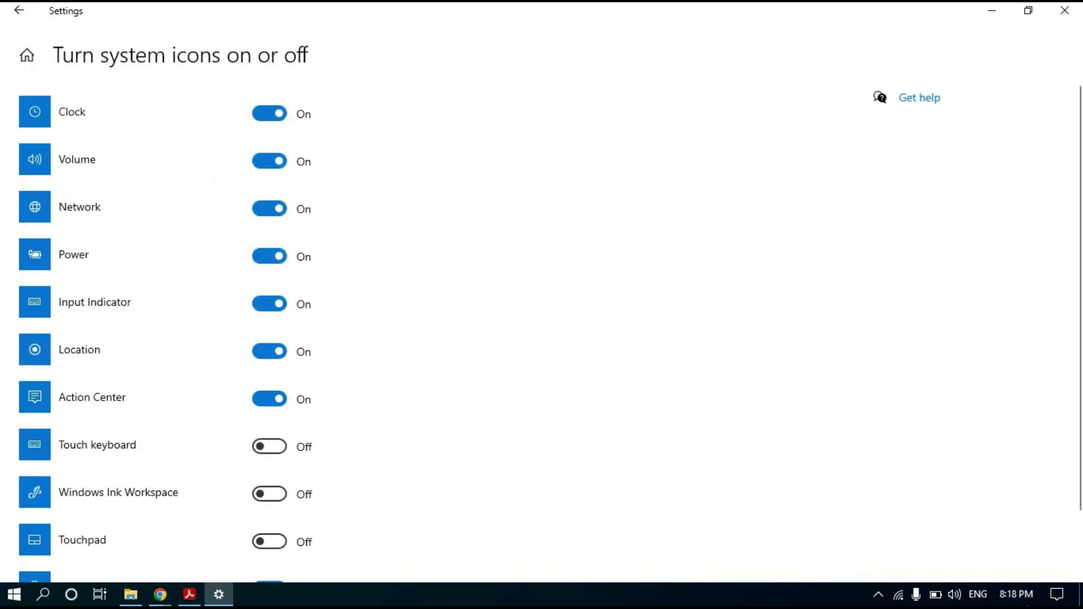
{"action": "left_click", "coordinate": [268, 114]}
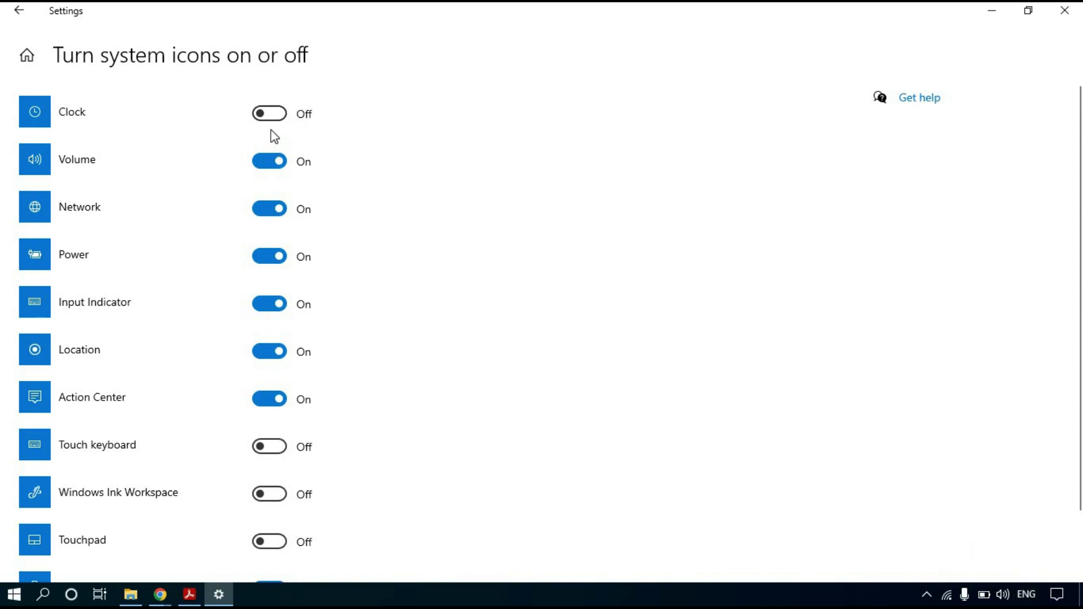
{"action": "left_click", "coordinate": [273, 115]}
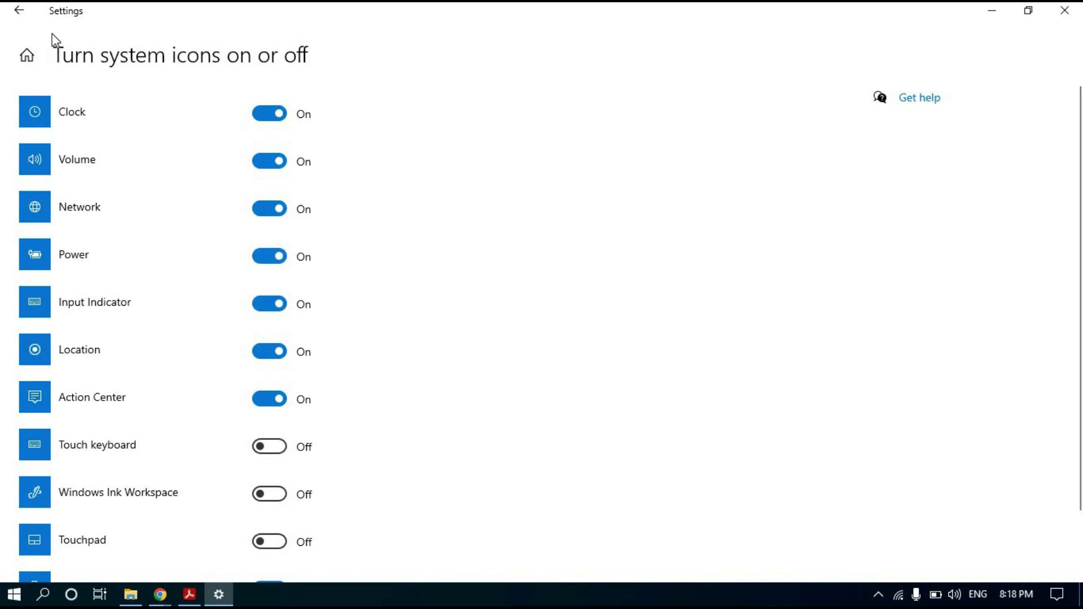
{"action": "left_click", "coordinate": [20, 13]}
Switch Show contacts on the taskbar on, open the People flyout from the taskbar, and switch the option off again
{"action": "scroll", "coordinate": [417, 282], "scroll_direction": "down", "scroll_amount": 2}
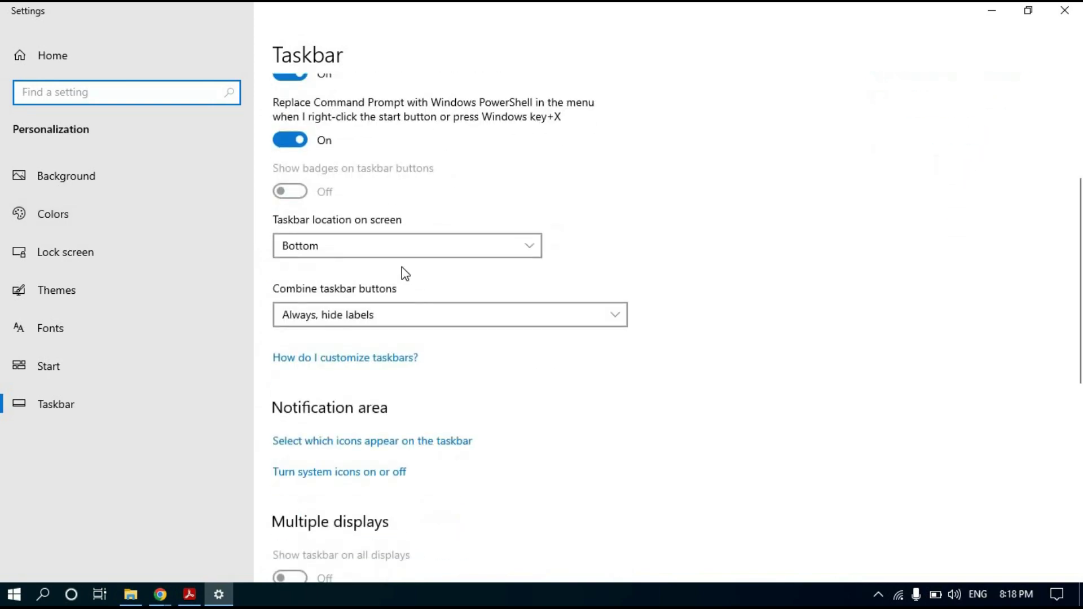
{"action": "scroll", "coordinate": [405, 273], "scroll_direction": "down", "scroll_amount": 10}
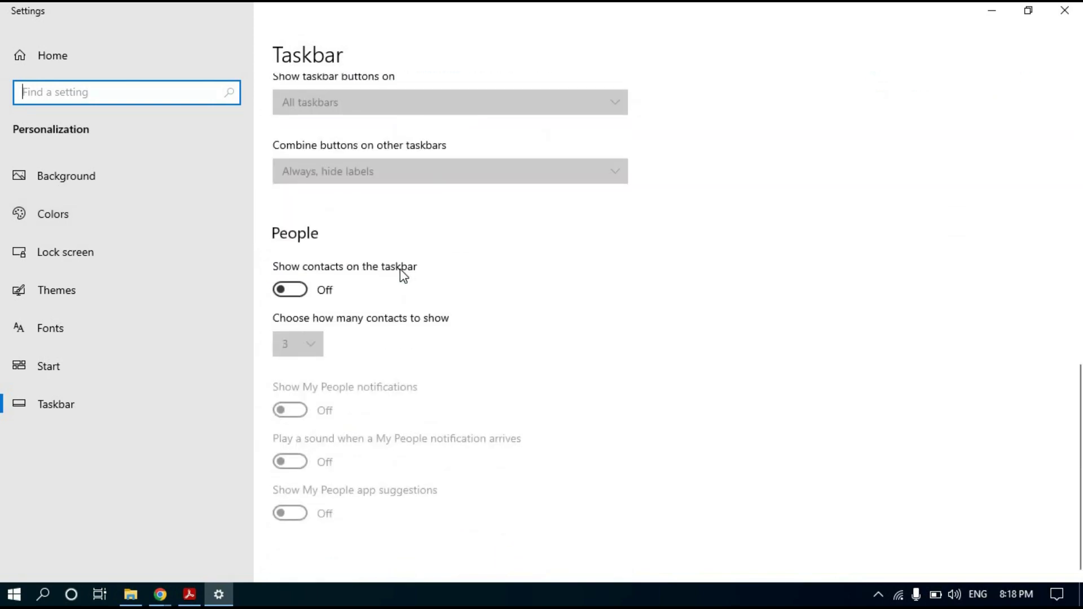
{"action": "left_click", "coordinate": [298, 293]}
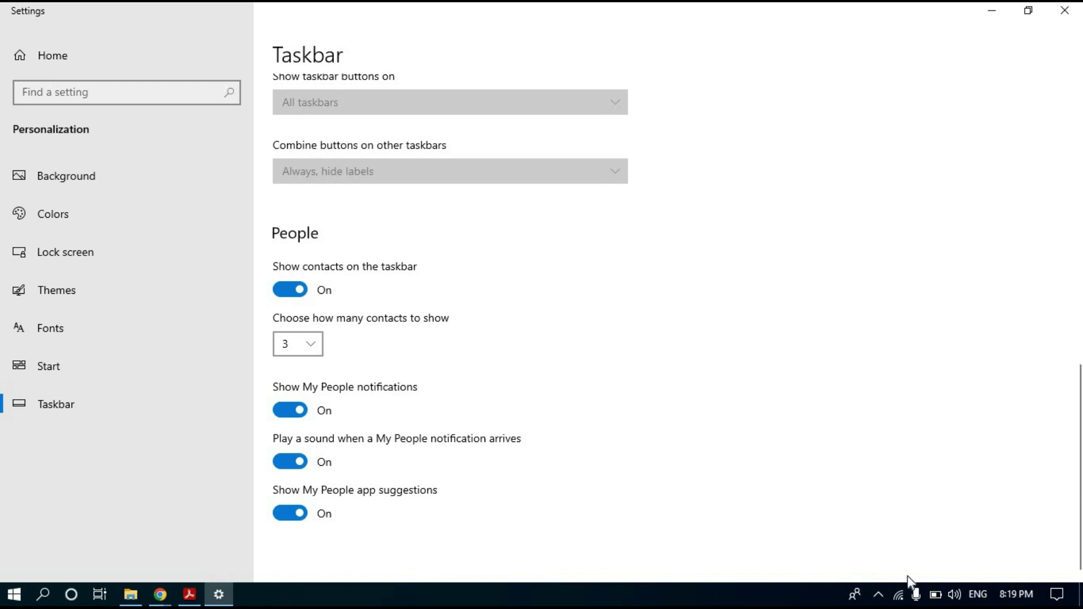
{"action": "left_click", "coordinate": [856, 596]}
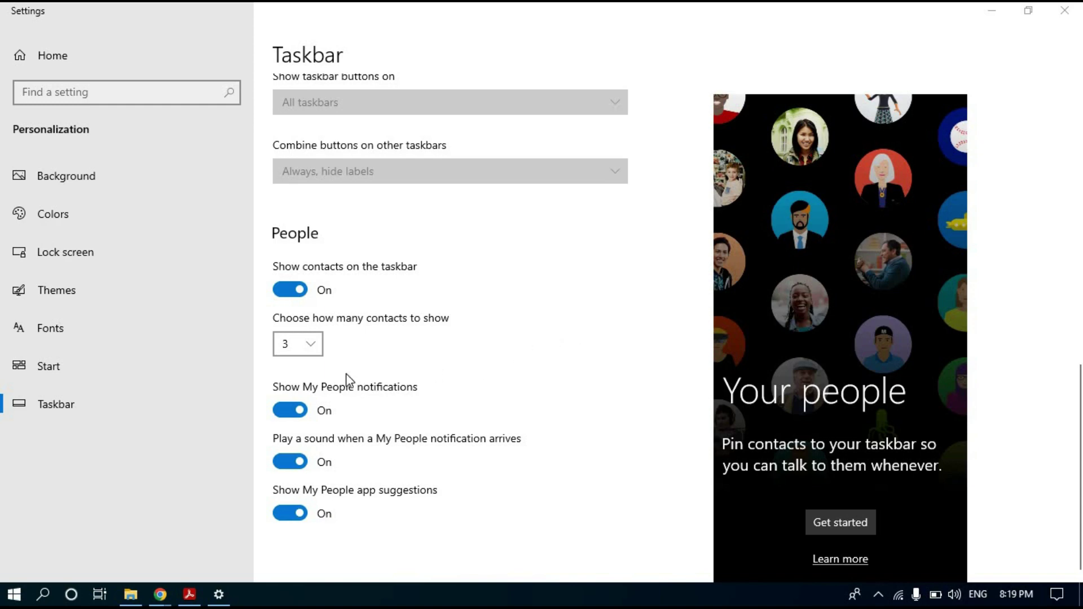
{"action": "left_click", "coordinate": [289, 290]}
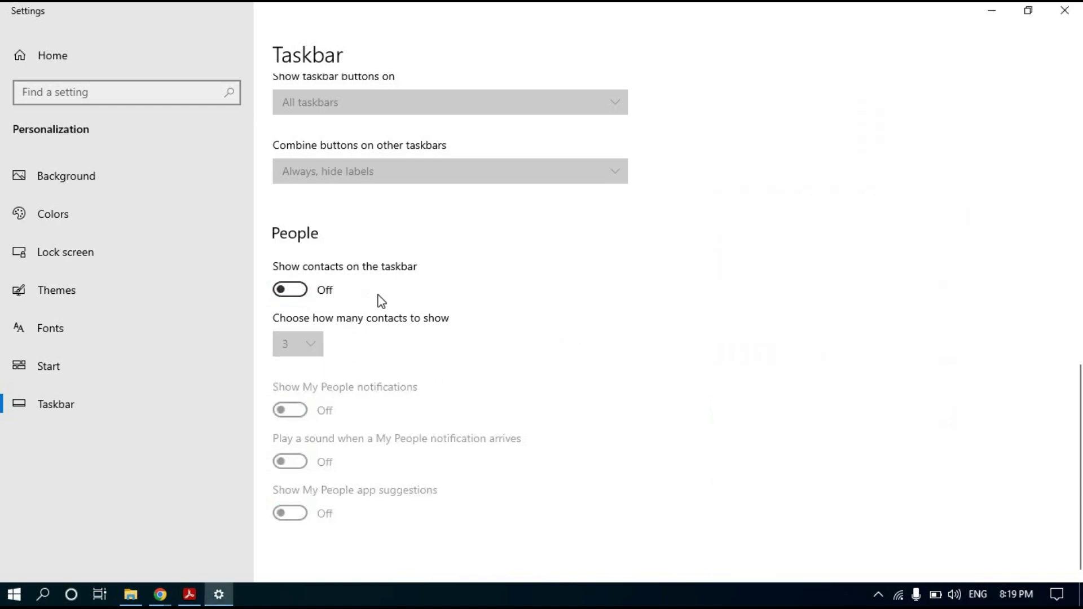
Open the web help on showing the battery icon on the taskbar, choosing Microsoft Edge as the app
{"action": "scroll", "coordinate": [428, 293], "scroll_direction": "up", "scroll_amount": 10}
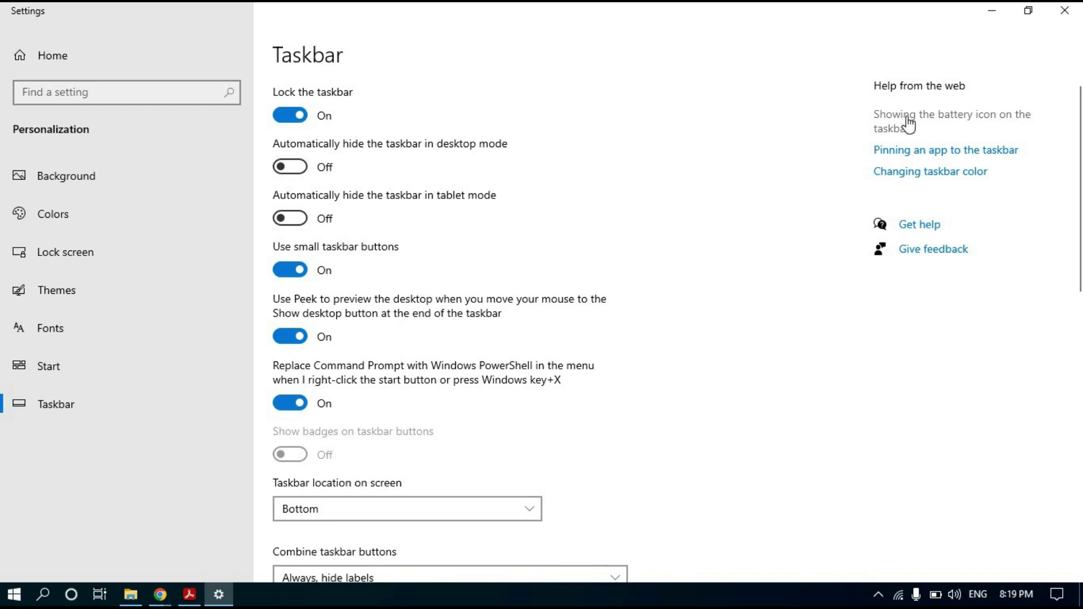
{"action": "left_click", "coordinate": [940, 116]}
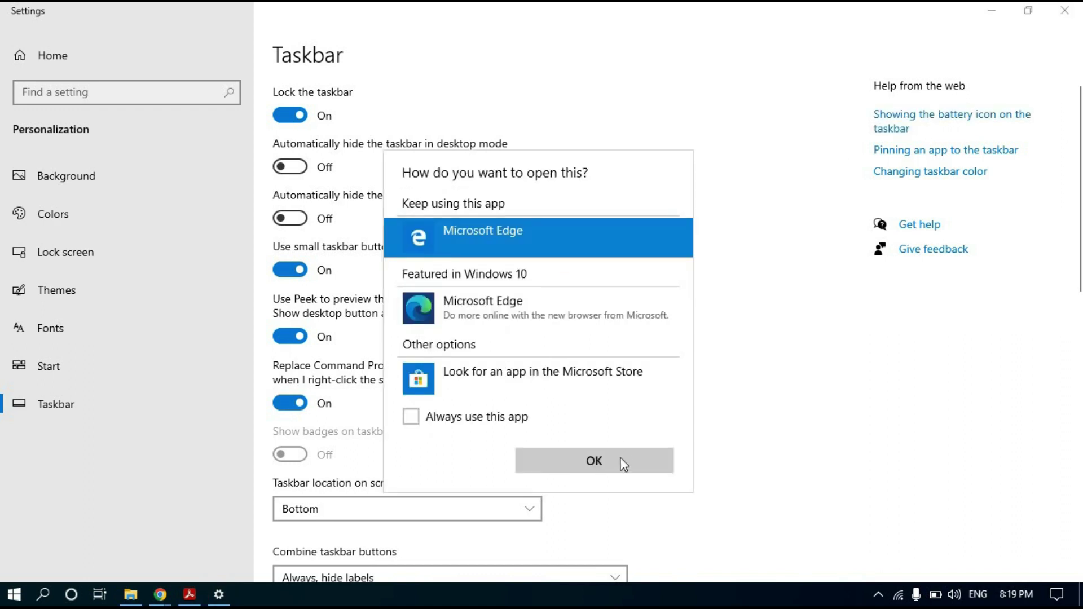
{"action": "left_click", "coordinate": [621, 460]}
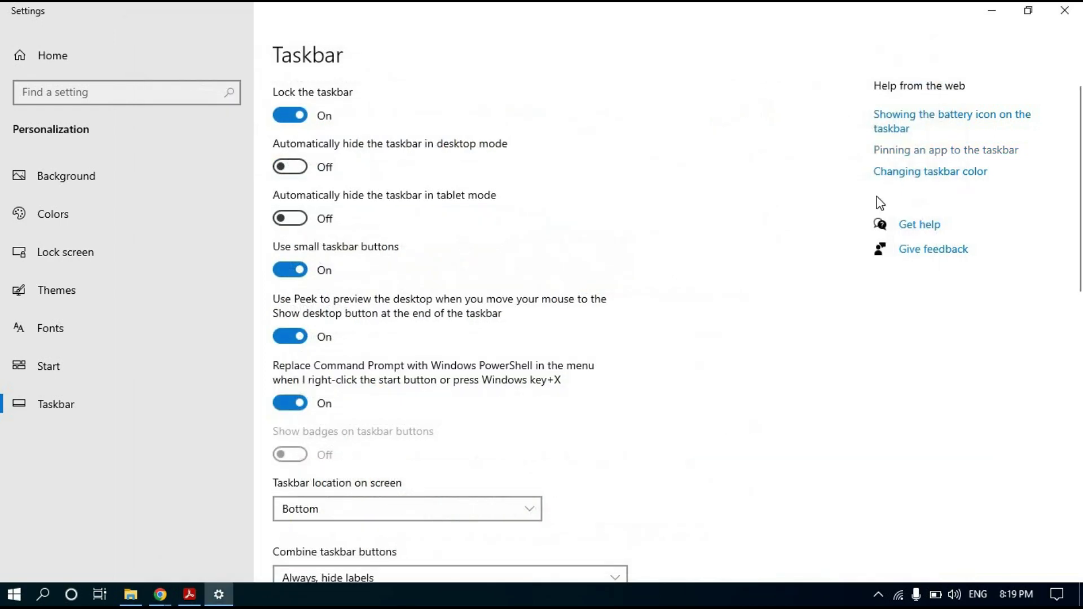
{"action": "left_click", "coordinate": [934, 36]}
Look over the remaining Taskbar settings once more and close the Settings window
{"action": "scroll", "coordinate": [439, 256], "scroll_direction": "down", "scroll_amount": 10}
{"action": "scroll", "coordinate": [516, 248], "scroll_direction": "up", "scroll_amount": 8}
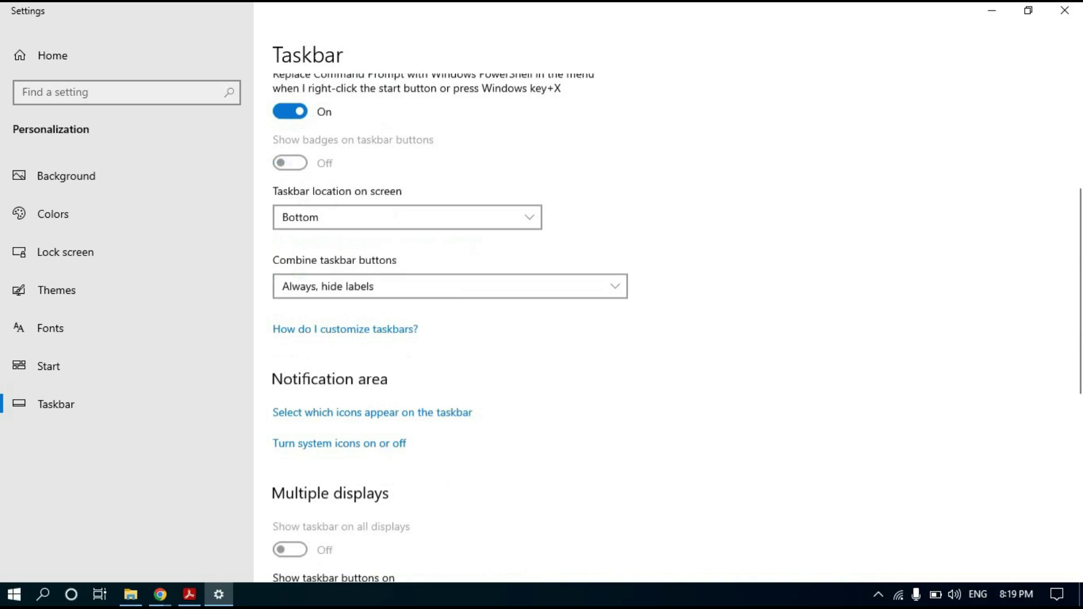
{"action": "left_click", "coordinate": [1071, 13]}
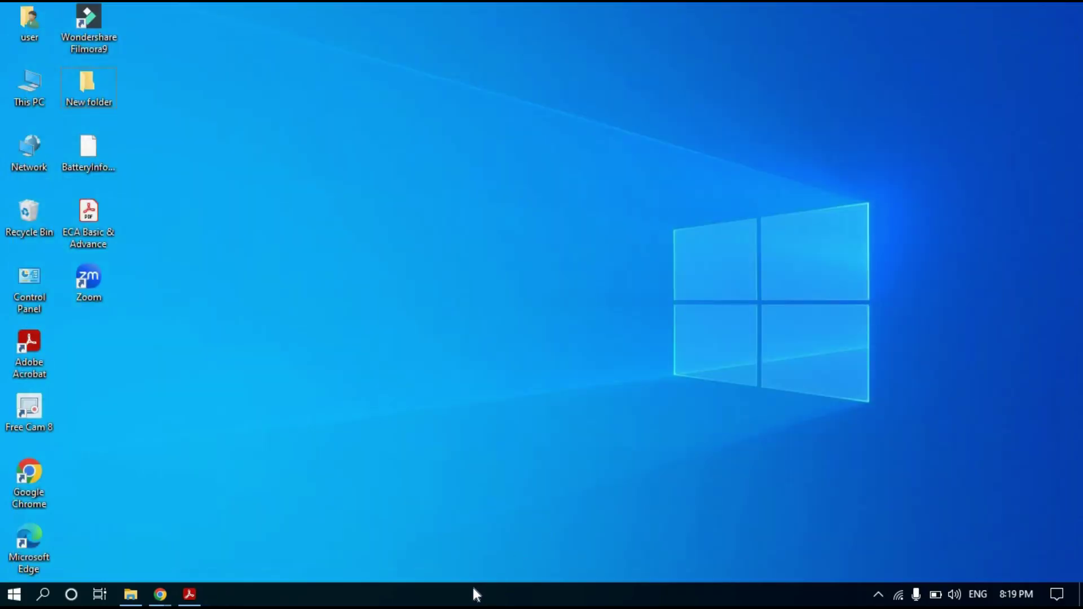
Add the Address toolbar to the taskbar and place the cursor in its address field
{"action": "right_click", "coordinate": [460, 587]}
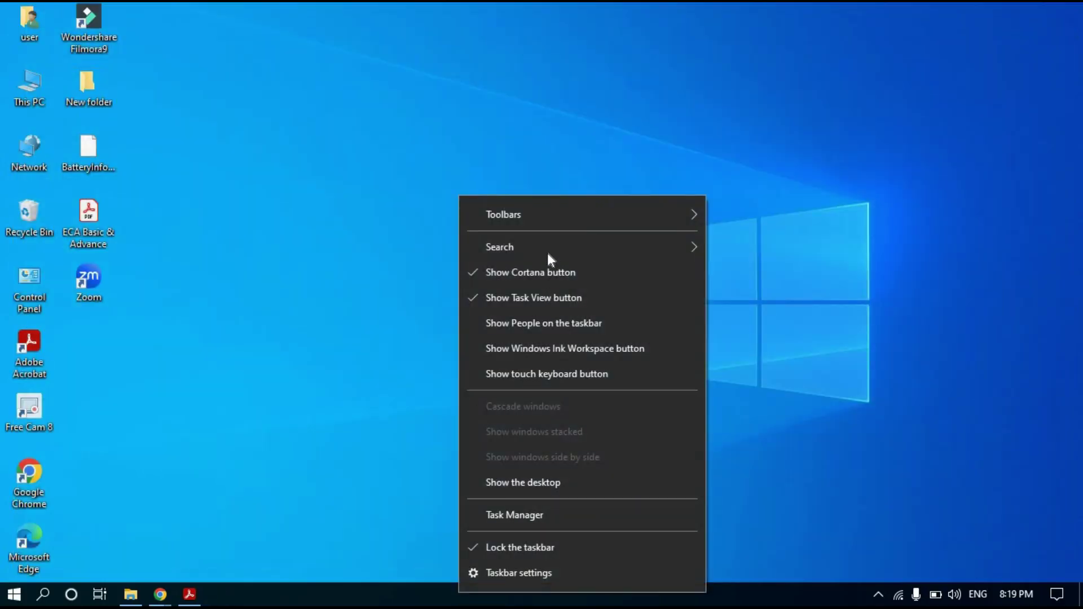
{"action": "mouse_move", "coordinate": [544, 215]}
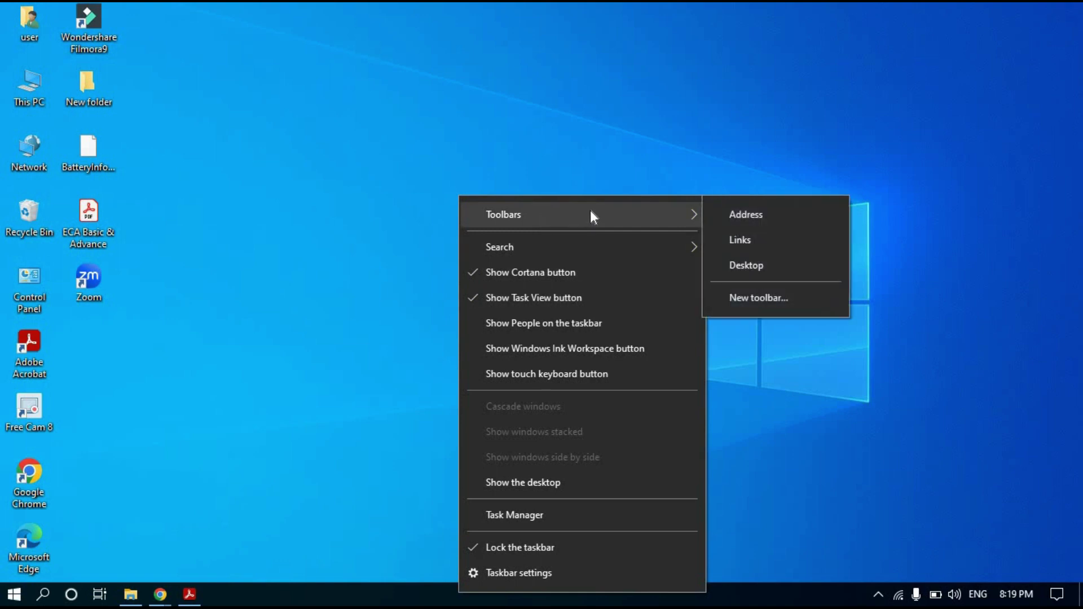
{"action": "left_click", "coordinate": [745, 214]}
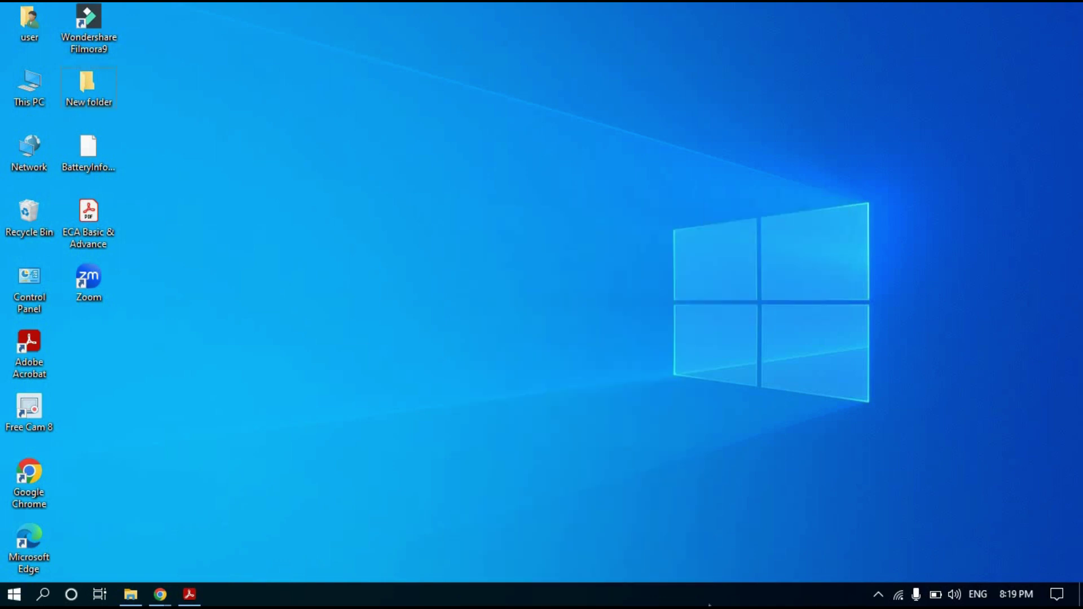
{"action": "right_click", "coordinate": [582, 596]}
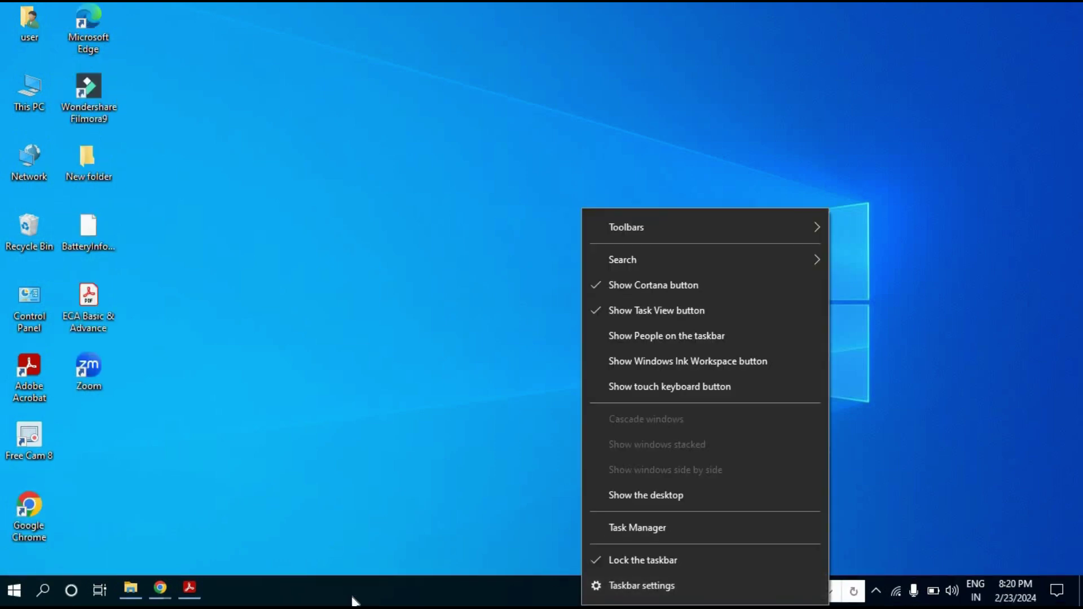
{"action": "left_click", "coordinate": [711, 596]}
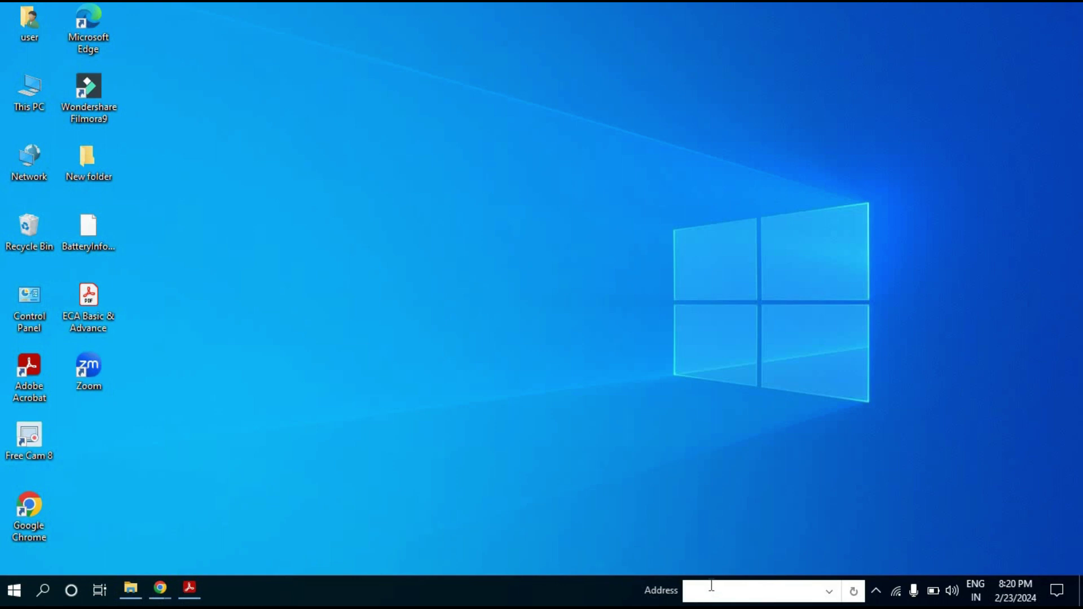
Replace the Address toolbar entry with "Eca", open the suggested ECA Basic & Advance.pdf, and return to the desktop
{"action": "left_click", "coordinate": [697, 580]}
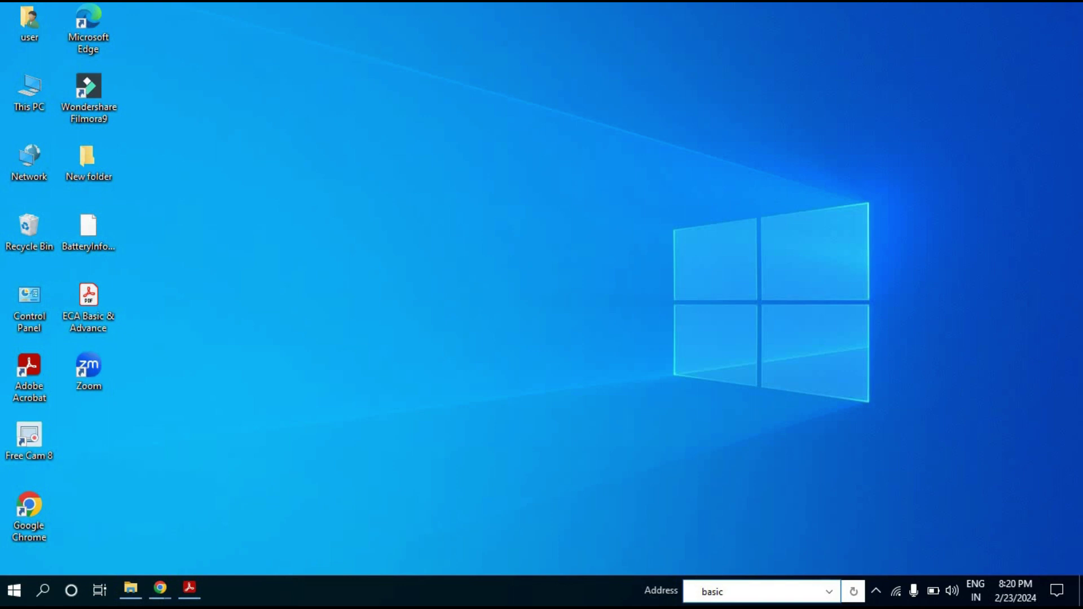
{"action": "key", "text": "BackSpace"}
{"action": "key", "text": "BackSpace"}
{"action": "key", "text": "BackSpace"}
{"action": "key", "text": "BackSpace"}
{"action": "key", "text": "BackSpace"}
{"action": "type", "text": "Eca"}
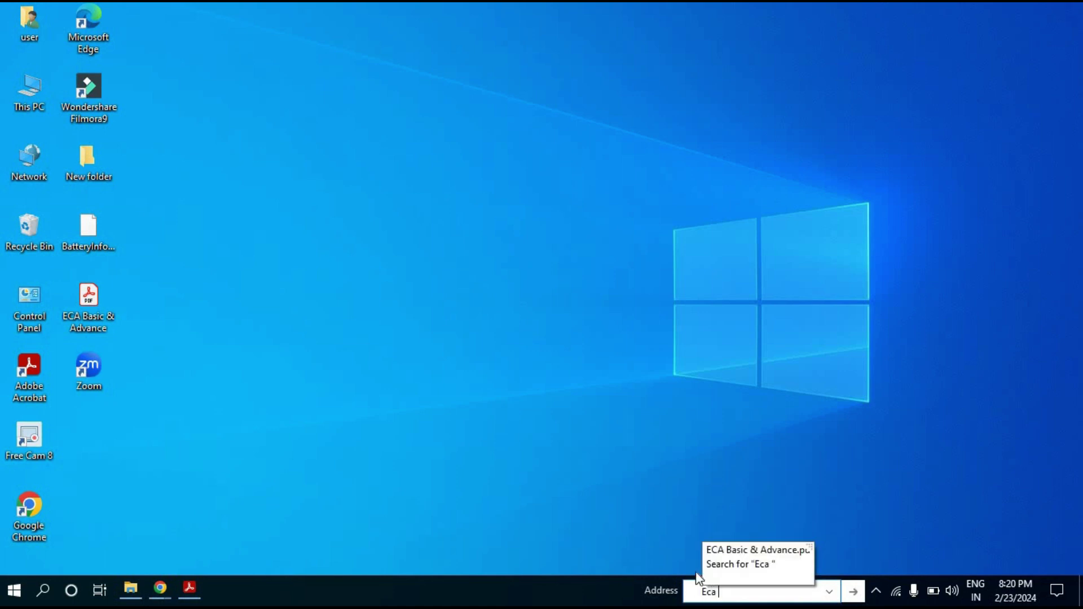
{"action": "left_click", "coordinate": [758, 547]}
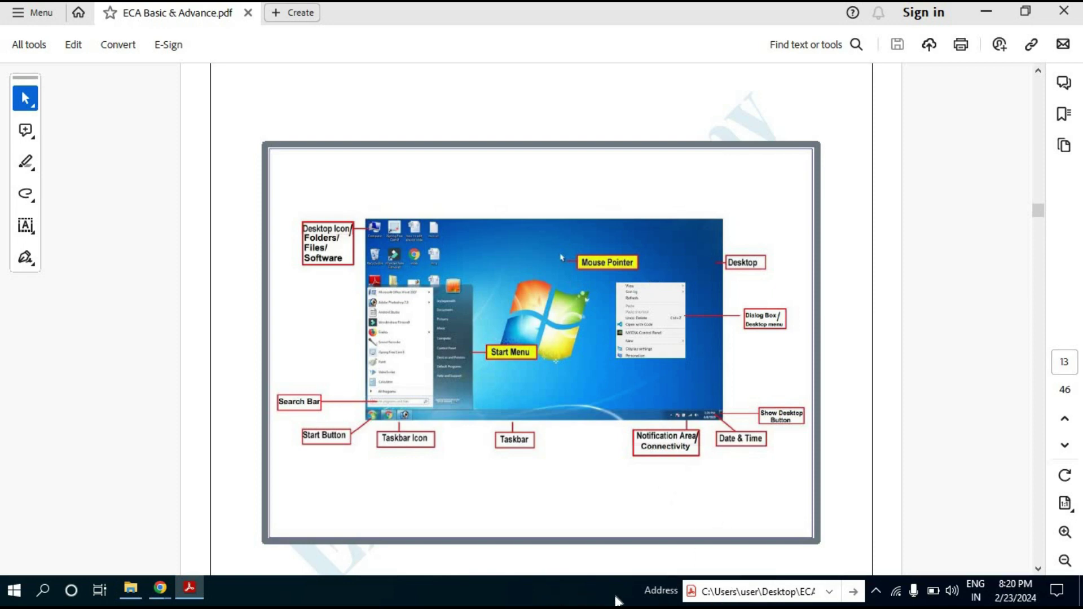
{"action": "key", "text": "super+d"}
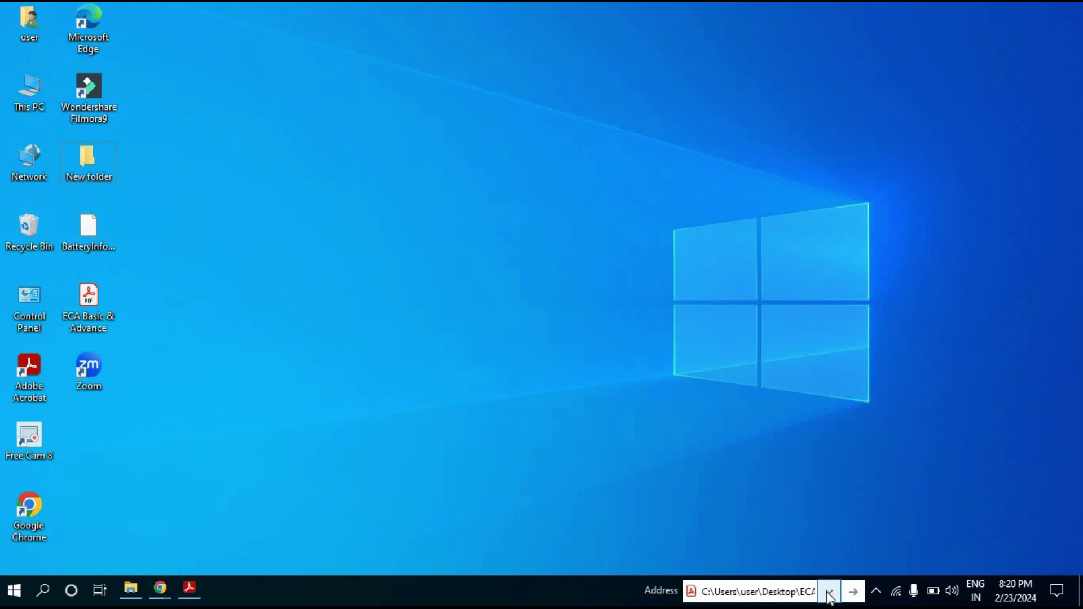
Add the Links toolbar to the taskbar and check the hidden notification icons beside it
{"action": "right_click", "coordinate": [445, 597]}
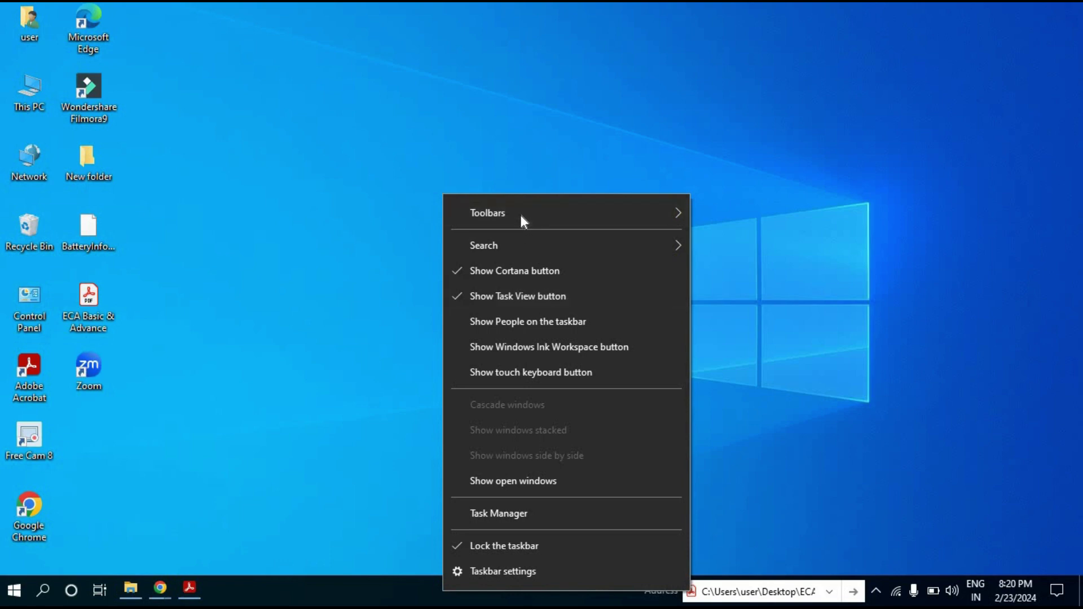
{"action": "mouse_move", "coordinate": [585, 220]}
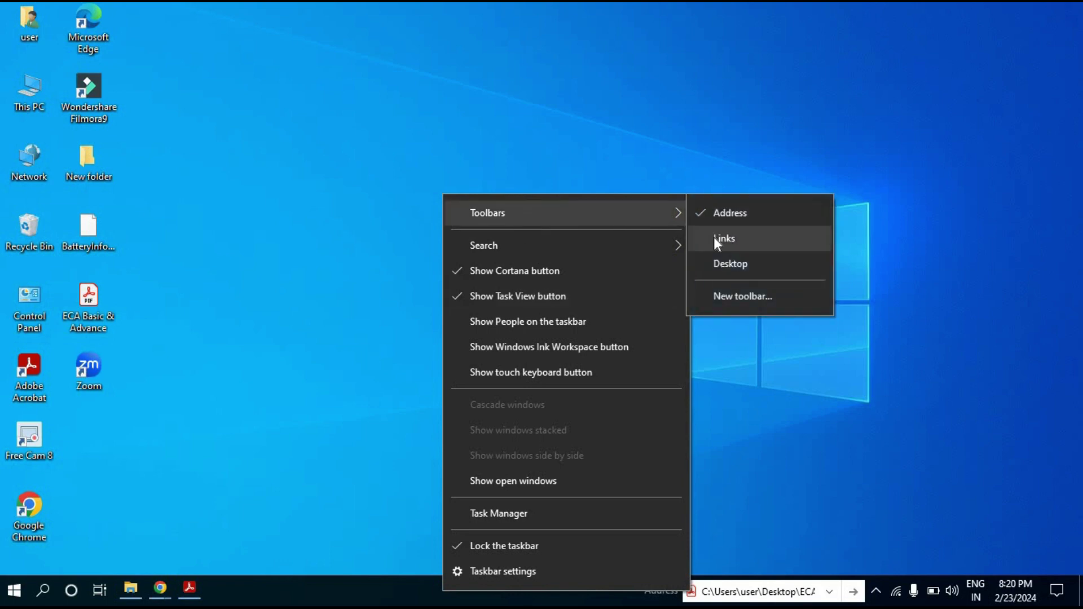
{"action": "left_click", "coordinate": [714, 237]}
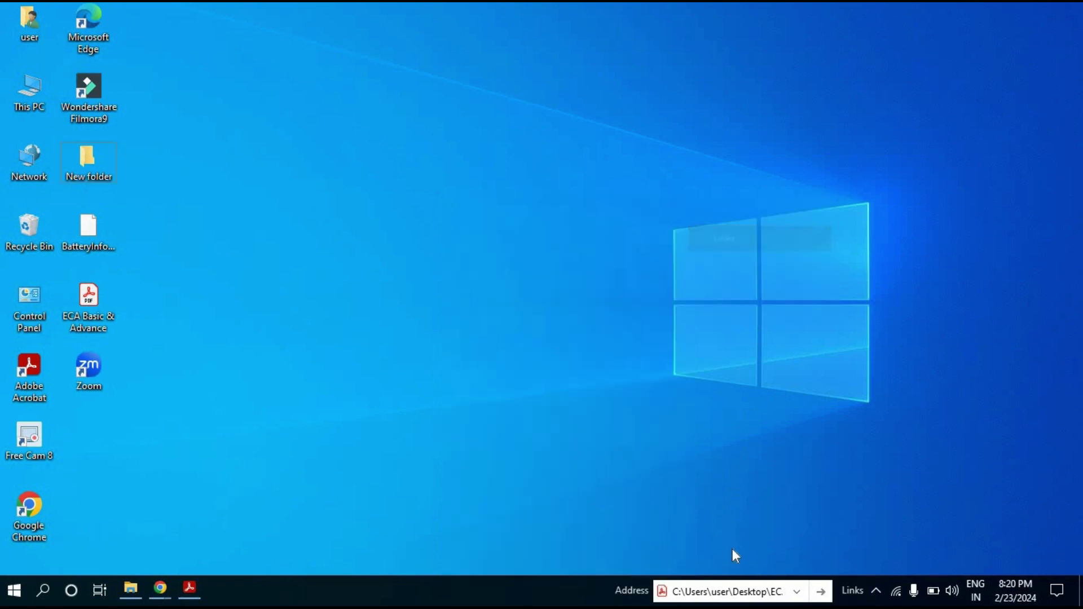
{"action": "left_click", "coordinate": [878, 590]}
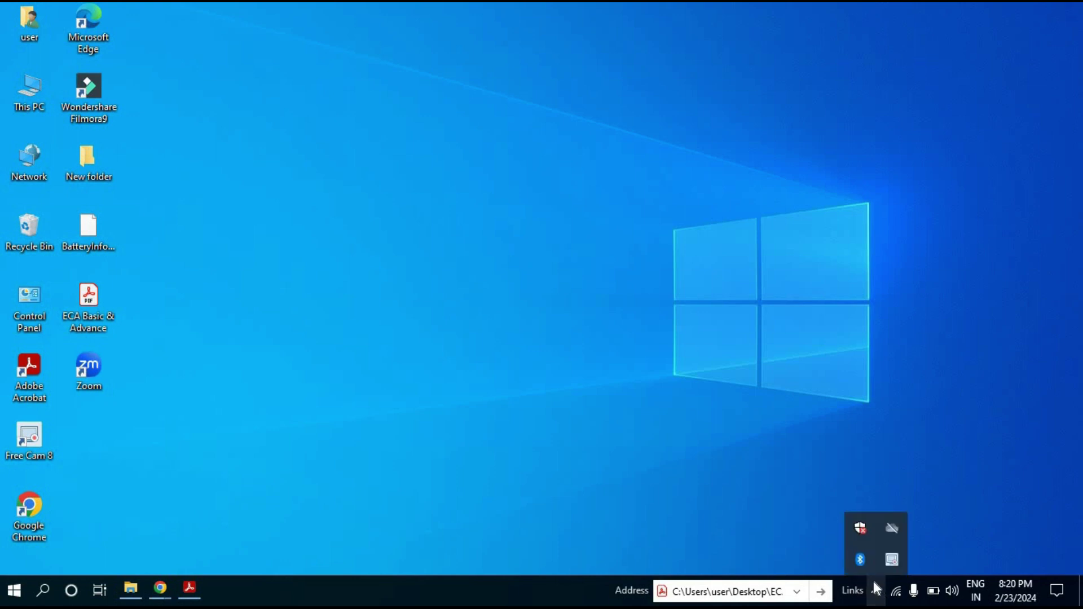
{"action": "left_click", "coordinate": [852, 592]}
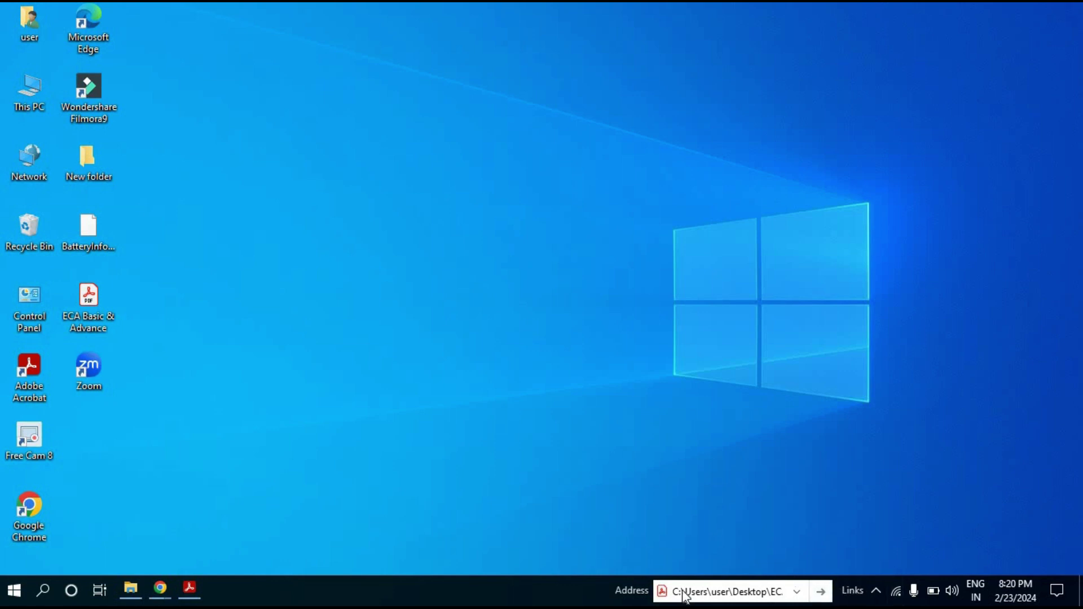
Add the Desktop toolbar to the taskbar and expand its list of desktop items
{"action": "right_click", "coordinate": [553, 585]}
{"action": "mouse_move", "coordinate": [647, 204]}
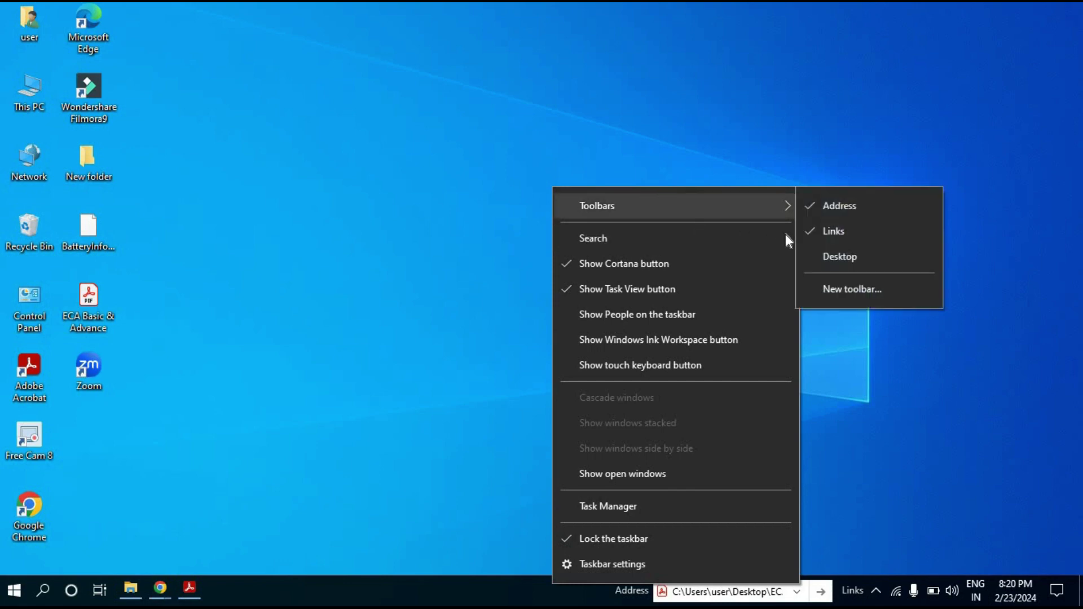
{"action": "left_click", "coordinate": [817, 255]}
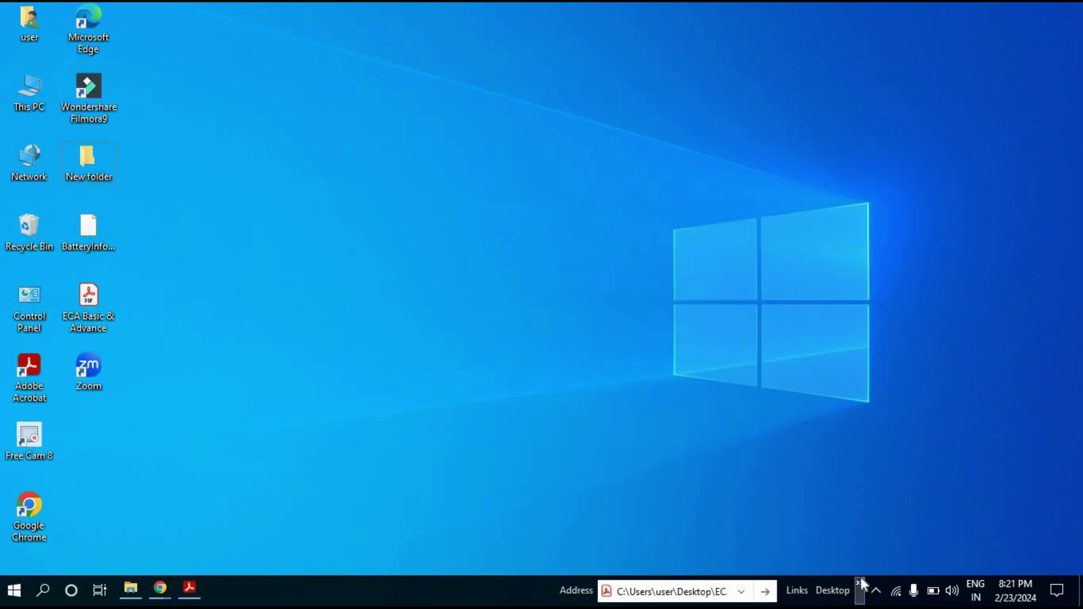
{"action": "left_click", "coordinate": [860, 584]}
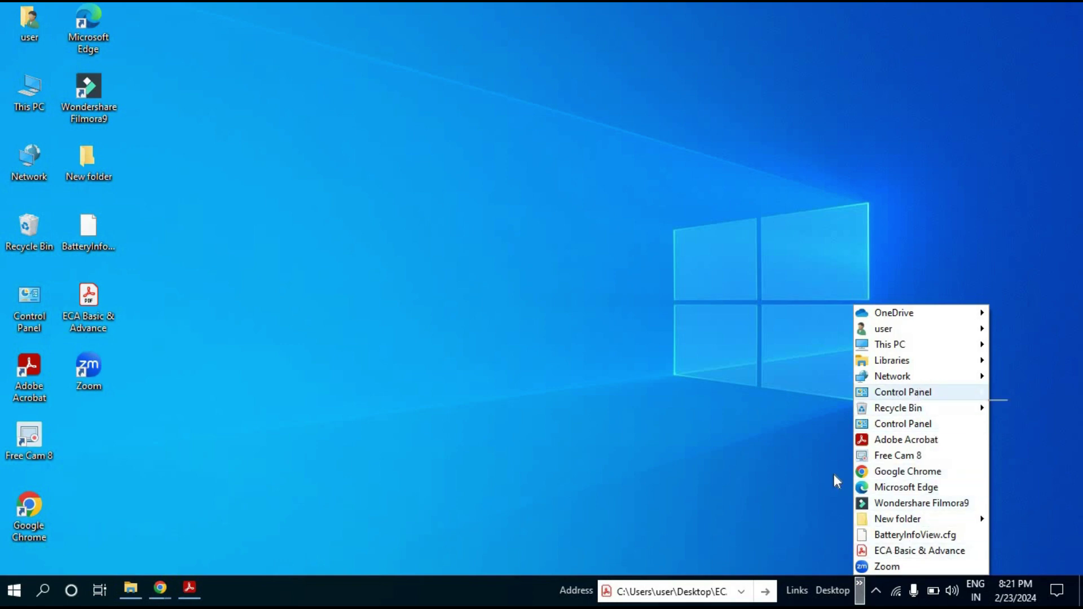
Remove the Desktop, Address and Links toolbars from the taskbar
{"action": "right_click", "coordinate": [415, 598]}
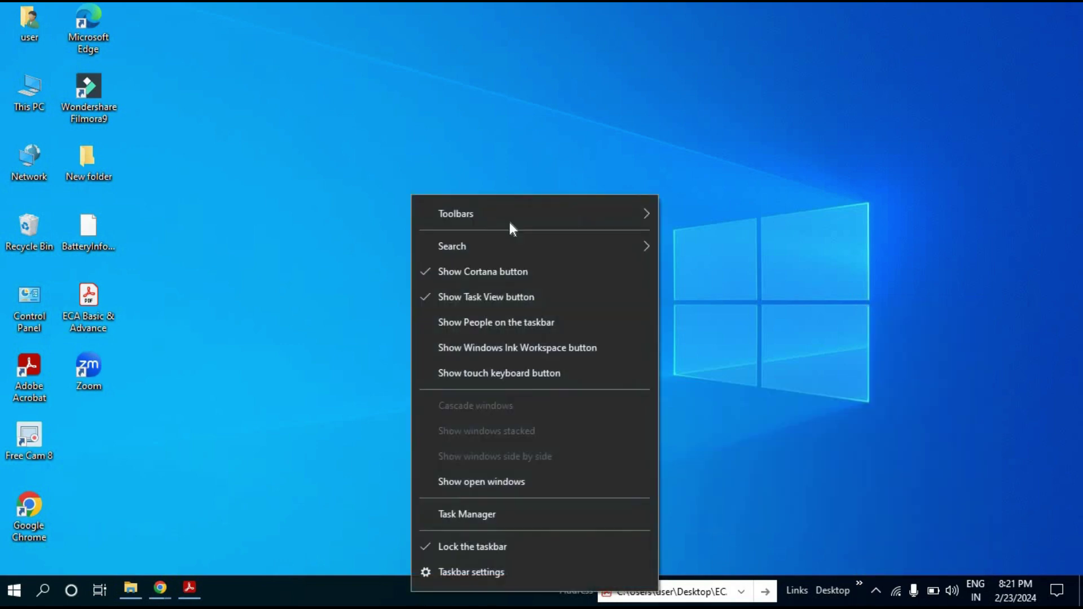
{"action": "mouse_move", "coordinate": [510, 211]}
{"action": "left_click", "coordinate": [679, 265]}
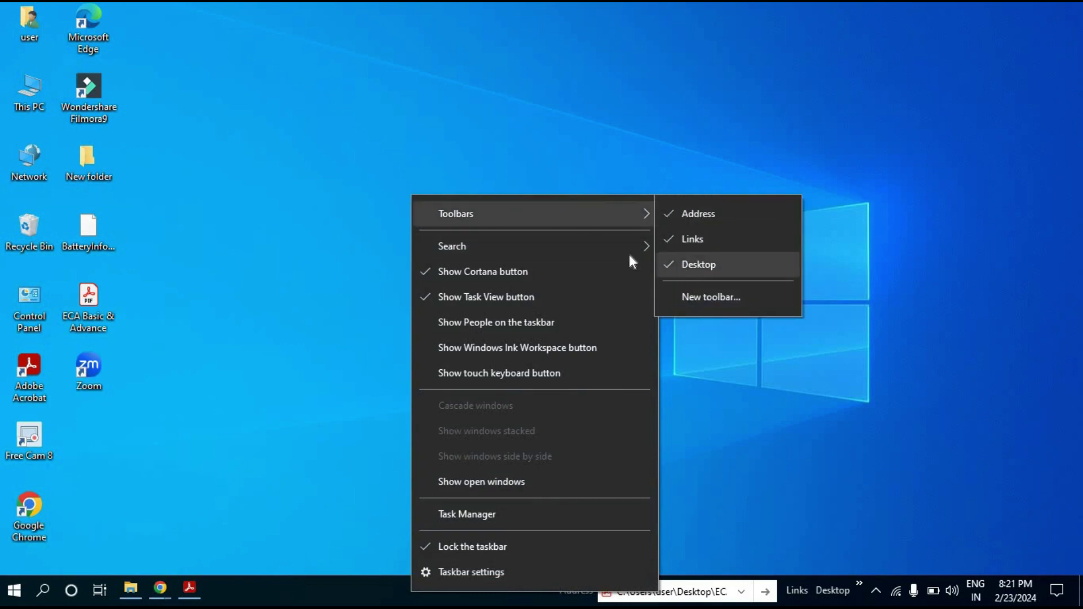
{"action": "right_click", "coordinate": [386, 592]}
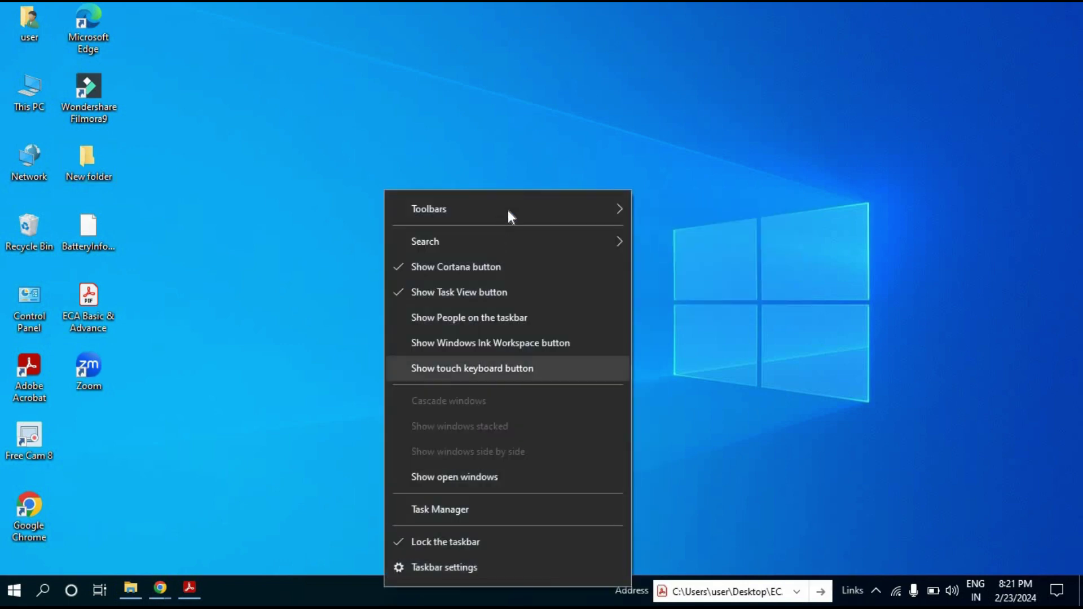
{"action": "mouse_move", "coordinate": [620, 209]}
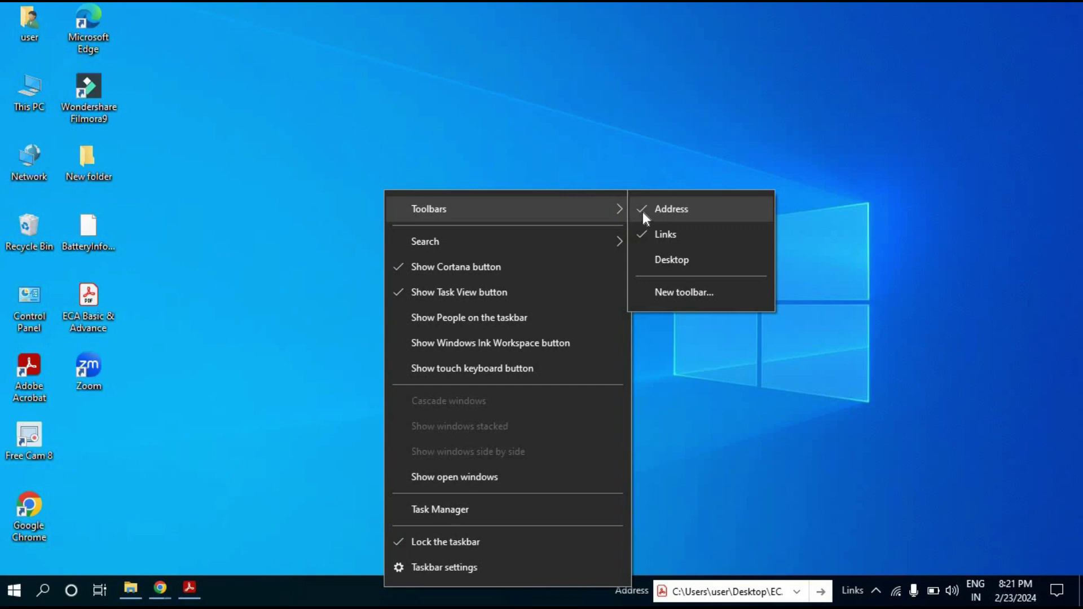
{"action": "left_click", "coordinate": [648, 209]}
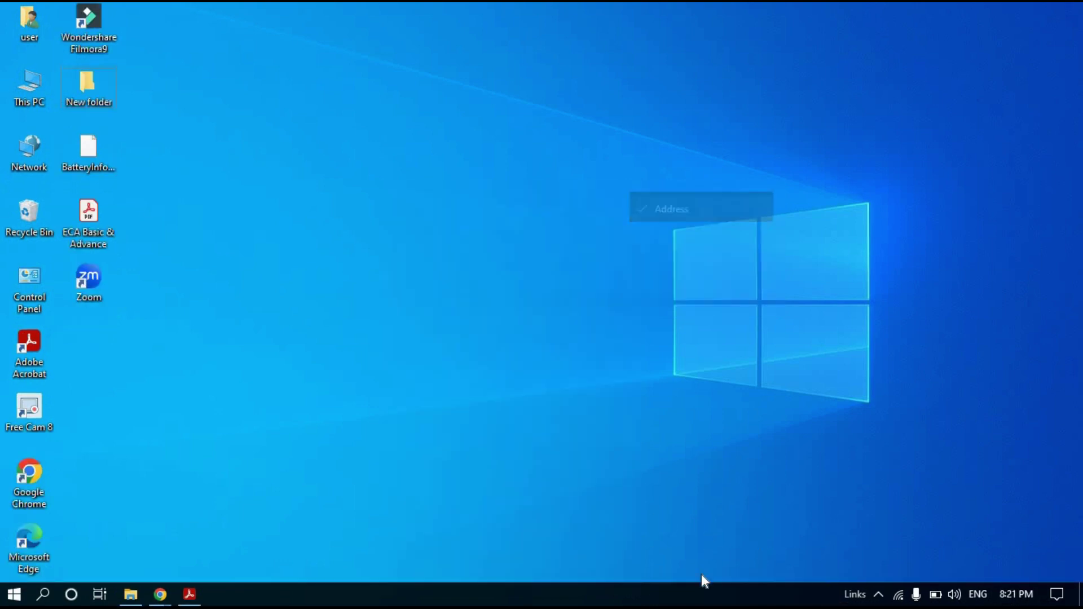
{"action": "right_click", "coordinate": [536, 601]}
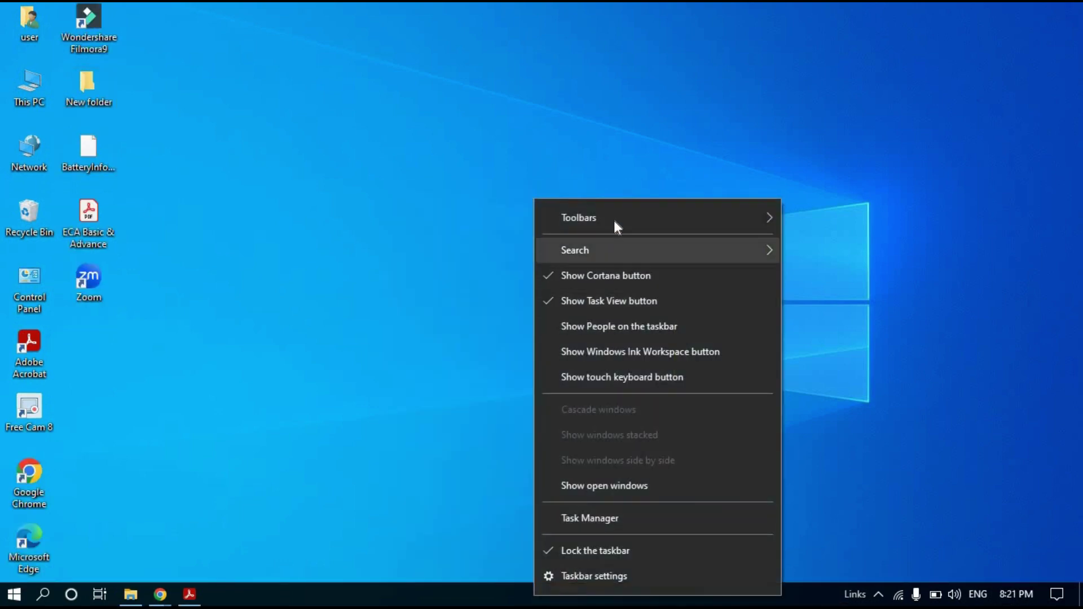
{"action": "mouse_move", "coordinate": [614, 218]}
{"action": "left_click", "coordinate": [797, 246]}
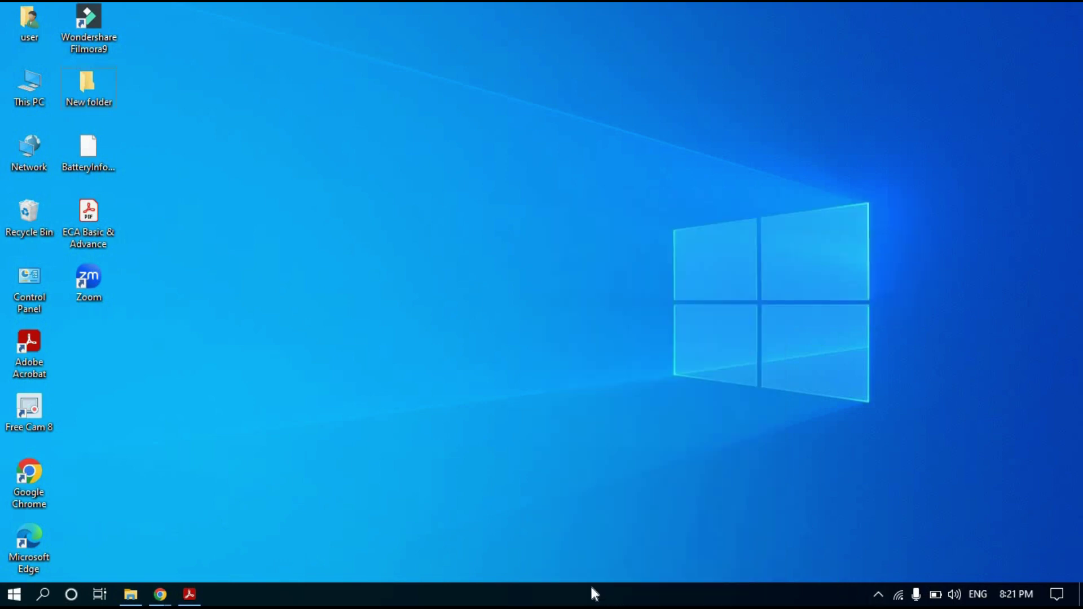
Set the taskbar search to Hidden, then restore it with Show search icon
{"action": "right_click", "coordinate": [591, 591]}
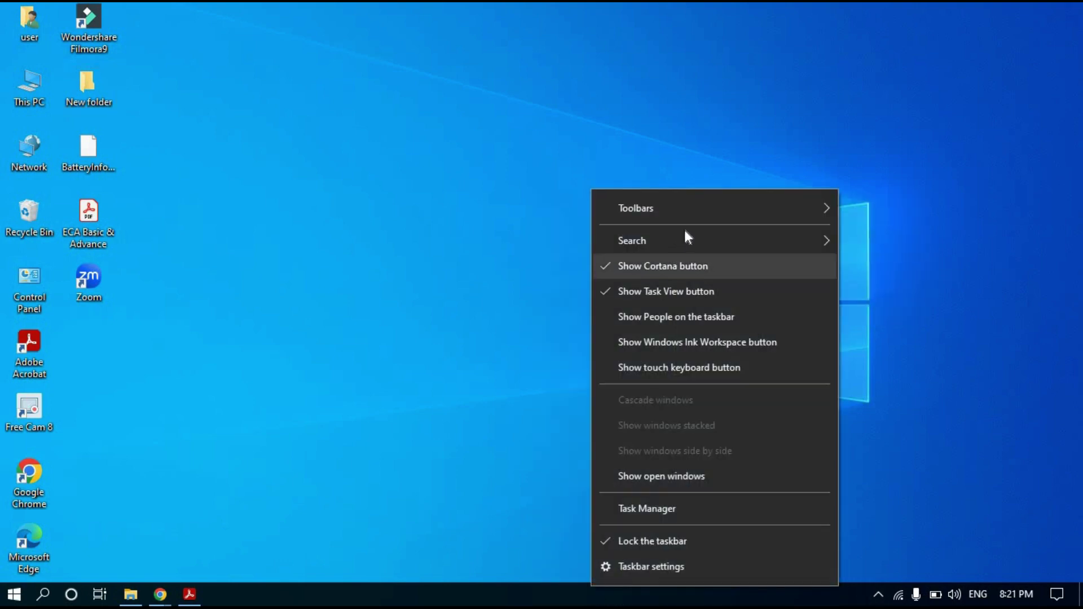
{"action": "mouse_move", "coordinate": [821, 239]}
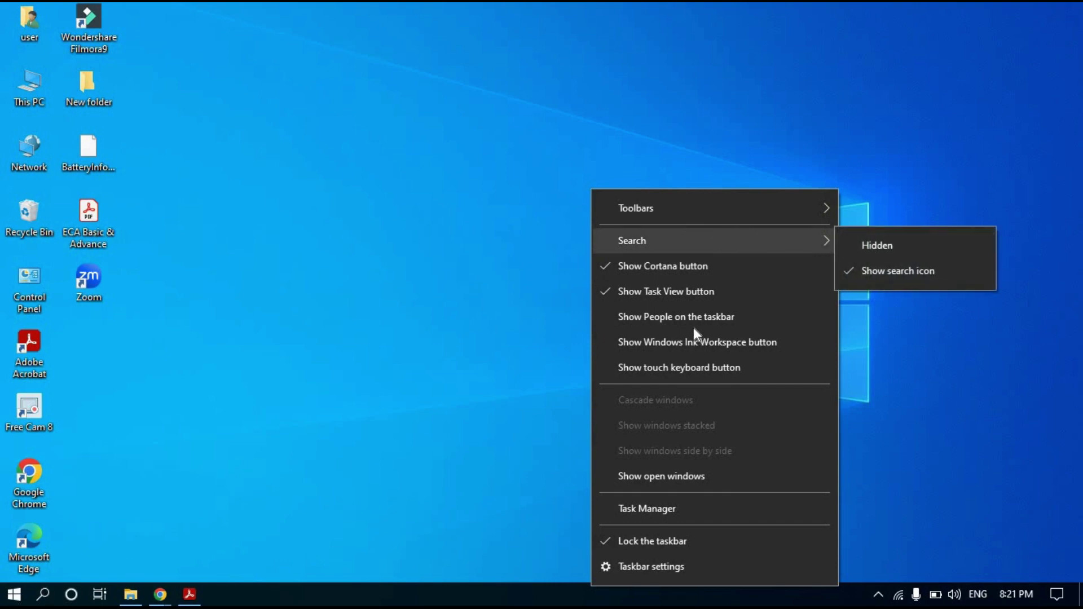
{"action": "left_click", "coordinate": [875, 245]}
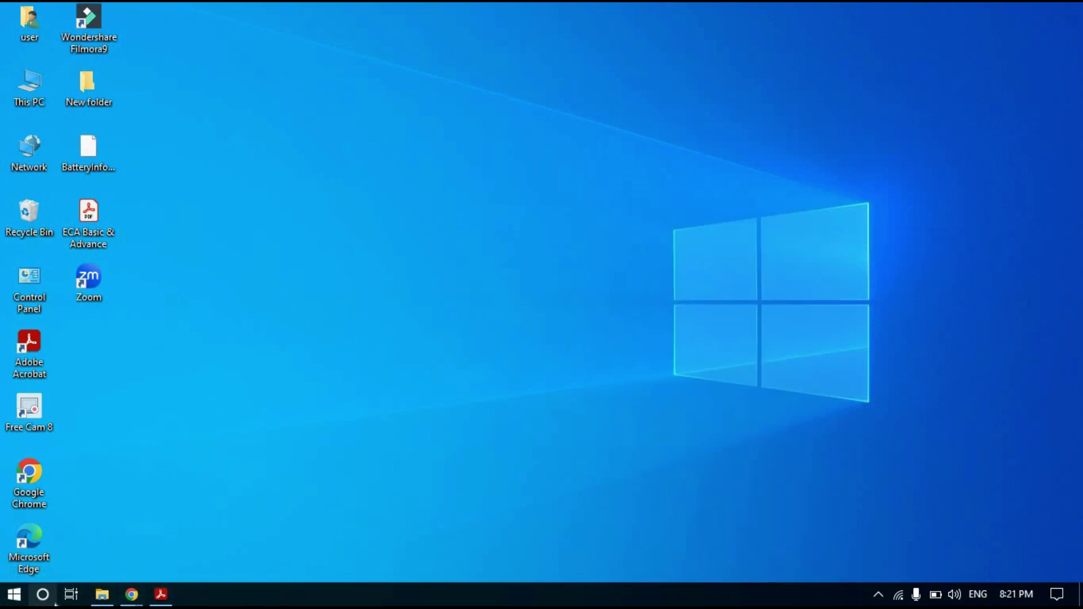
{"action": "right_click", "coordinate": [461, 594]}
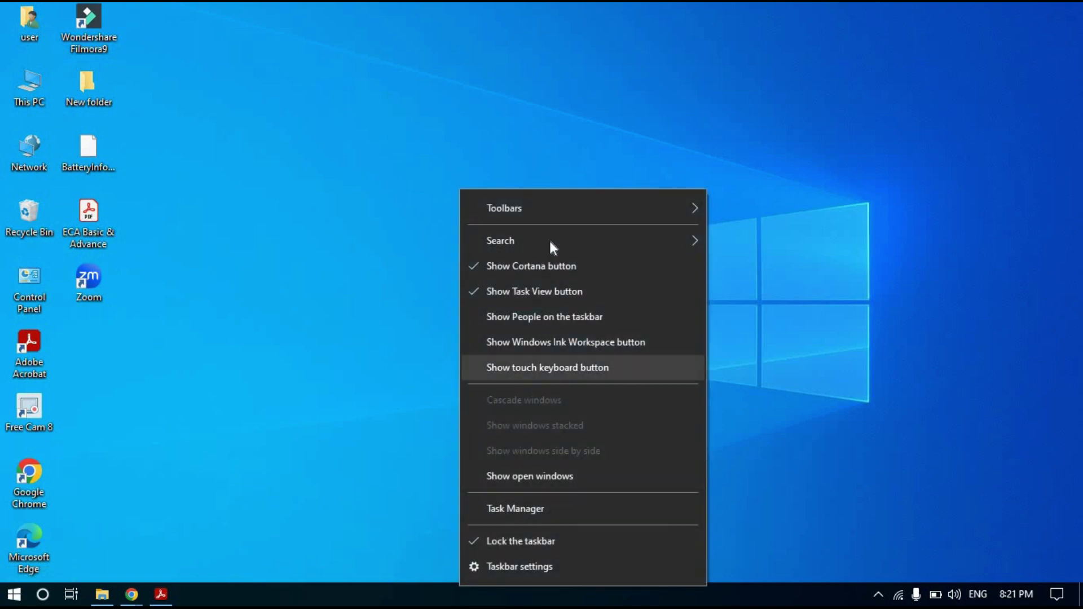
{"action": "mouse_move", "coordinate": [551, 238]}
{"action": "left_click", "coordinate": [734, 271]}
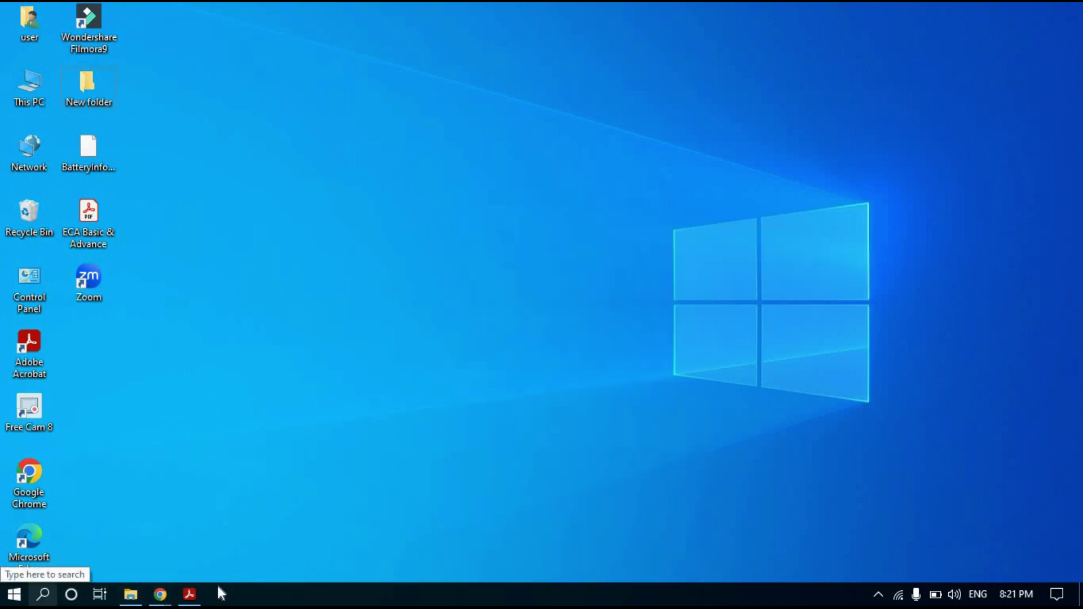
Hide the Cortana button on the taskbar and show it again
{"action": "right_click", "coordinate": [512, 596]}
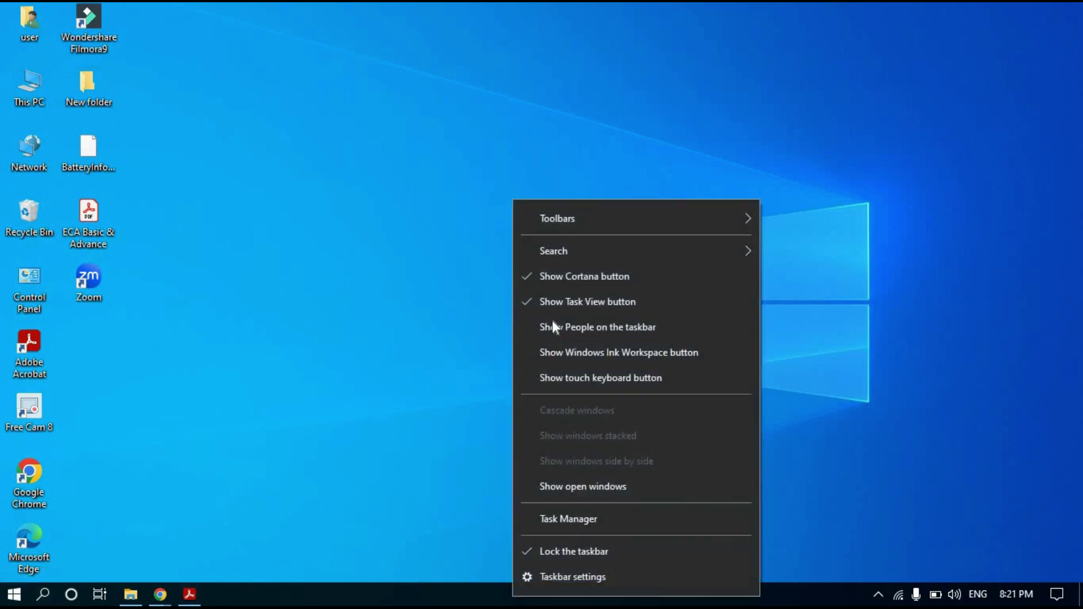
{"action": "left_click", "coordinate": [540, 276]}
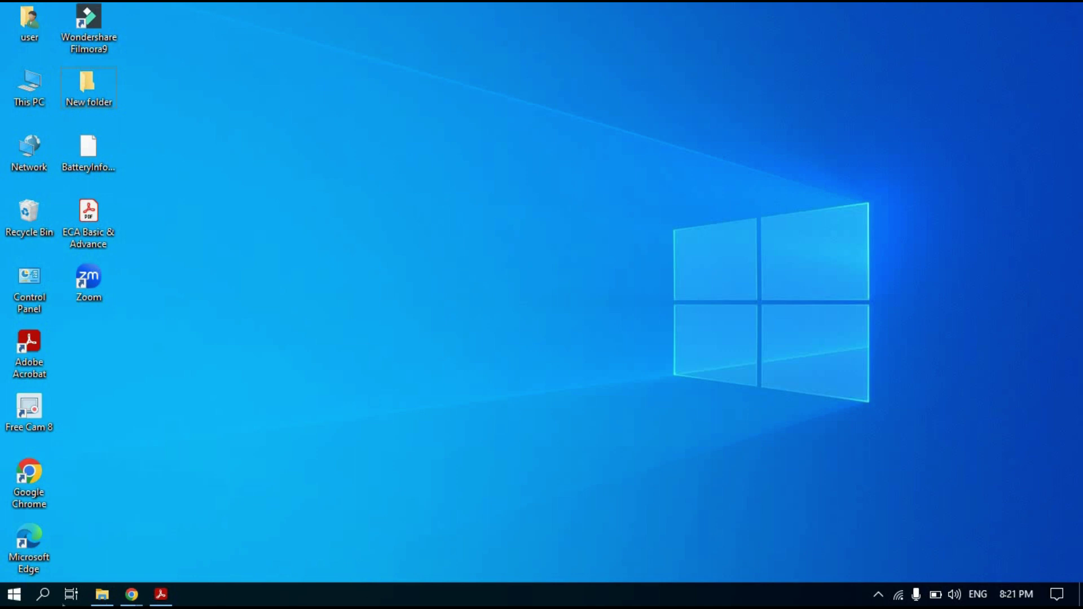
{"action": "right_click", "coordinate": [380, 600]}
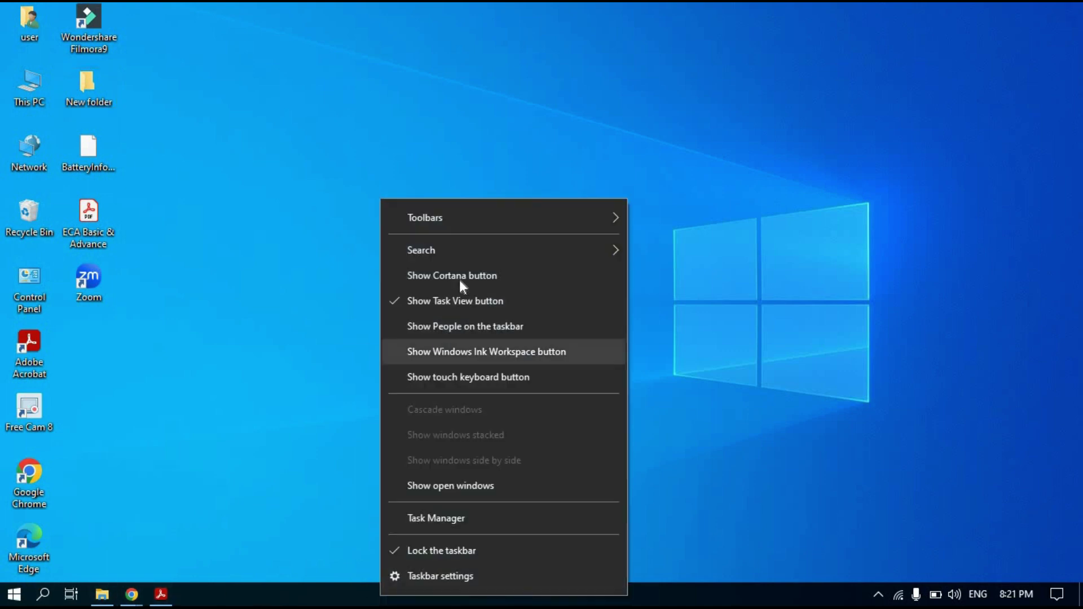
{"action": "left_click", "coordinate": [450, 280]}
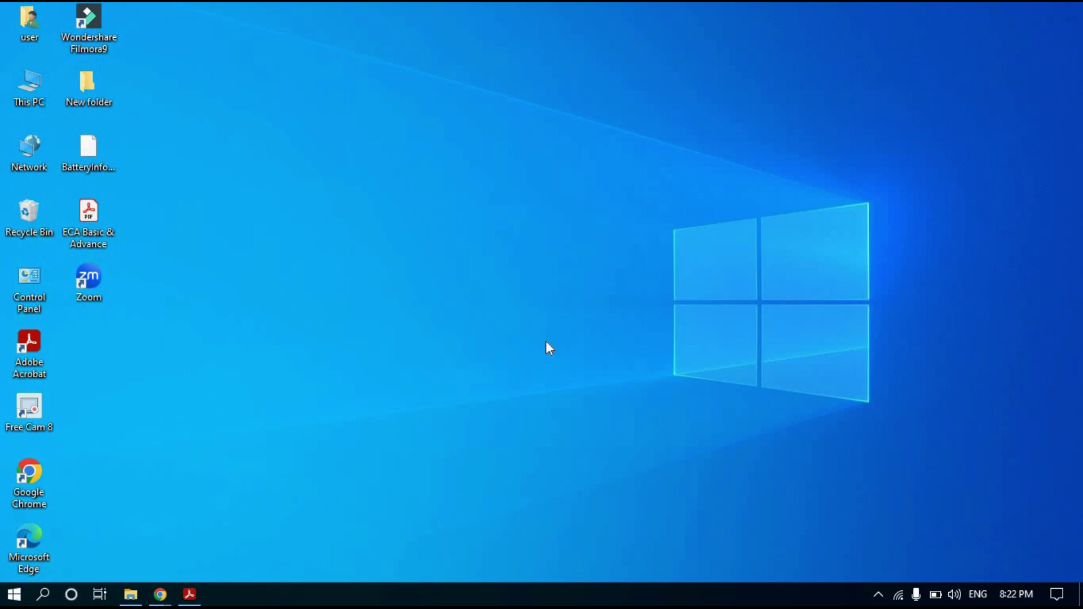
Turn off both the Cortana button and the Task View button on the taskbar
{"action": "right_click", "coordinate": [425, 595]}
{"action": "left_click", "coordinate": [493, 278]}
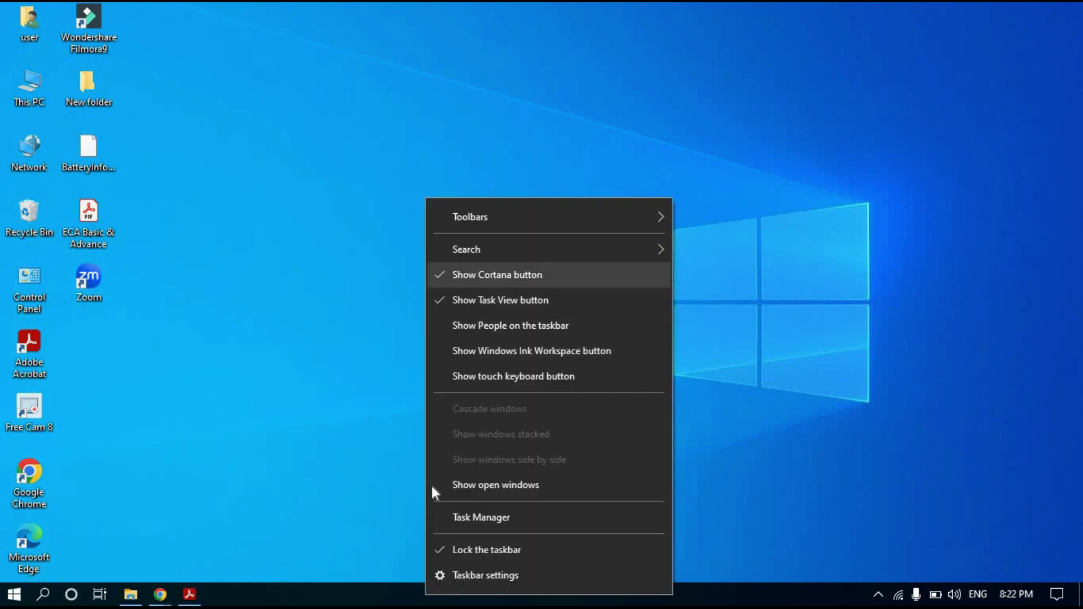
{"action": "right_click", "coordinate": [422, 594]}
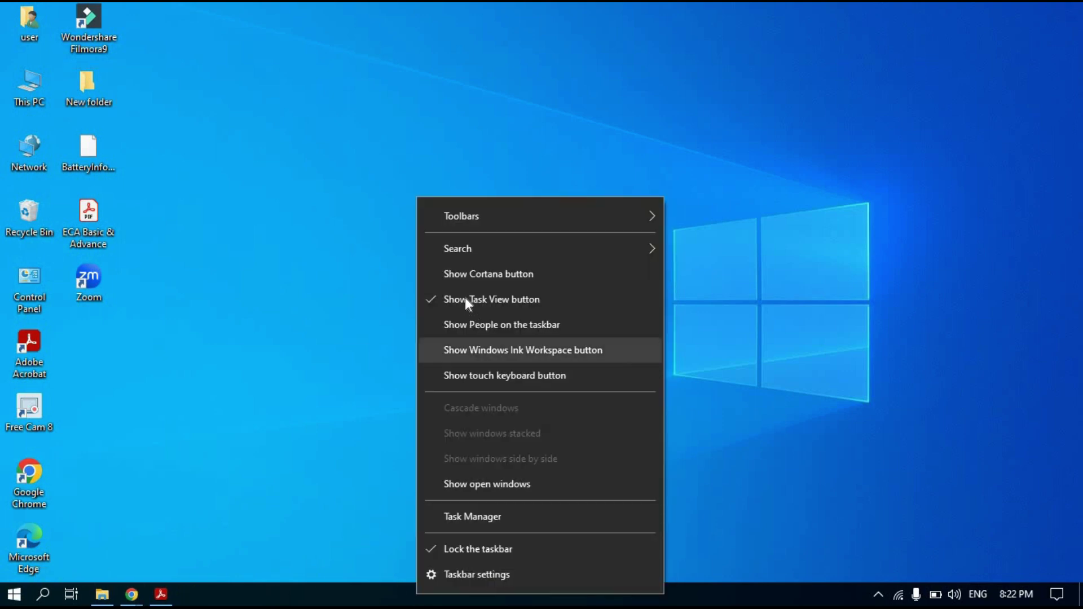
{"action": "left_click", "coordinate": [463, 299]}
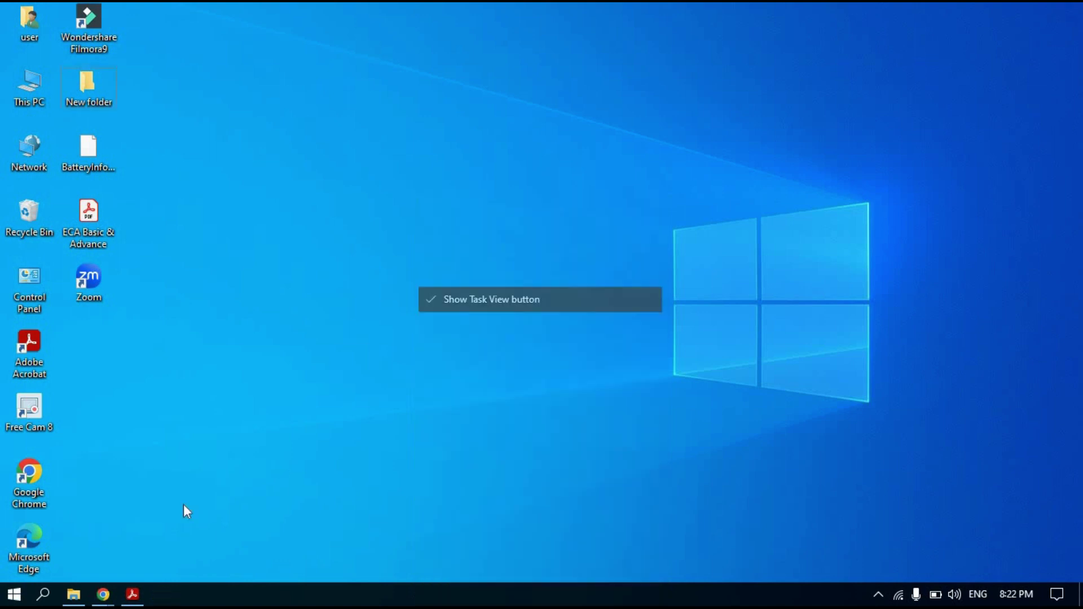
Show the Task View button on the taskbar again and hide it once more
{"action": "right_click", "coordinate": [354, 599]}
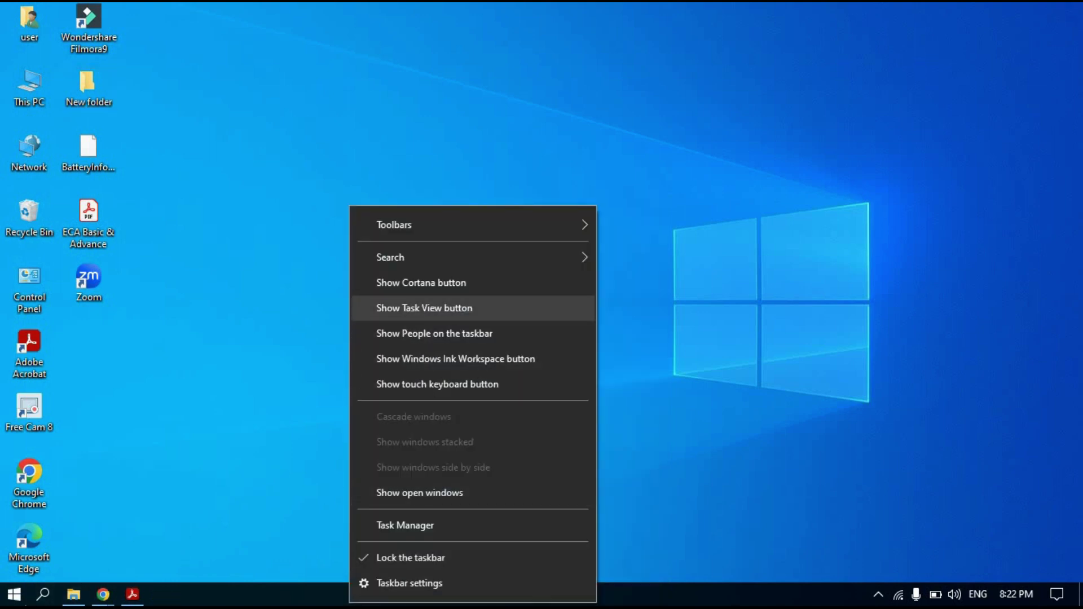
{"action": "left_click", "coordinate": [423, 308]}
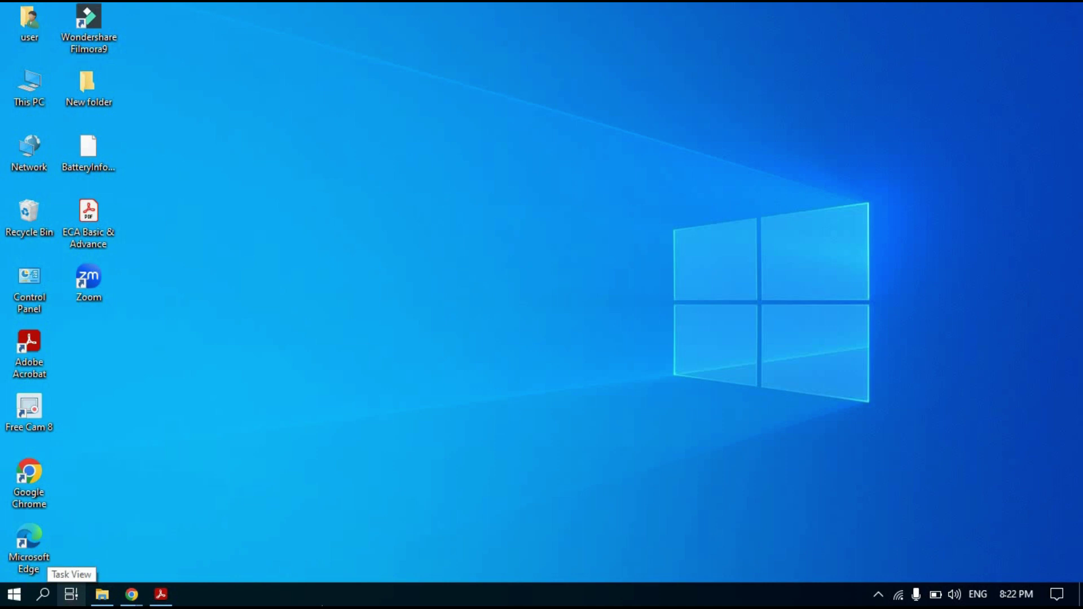
{"action": "right_click", "coordinate": [403, 586]}
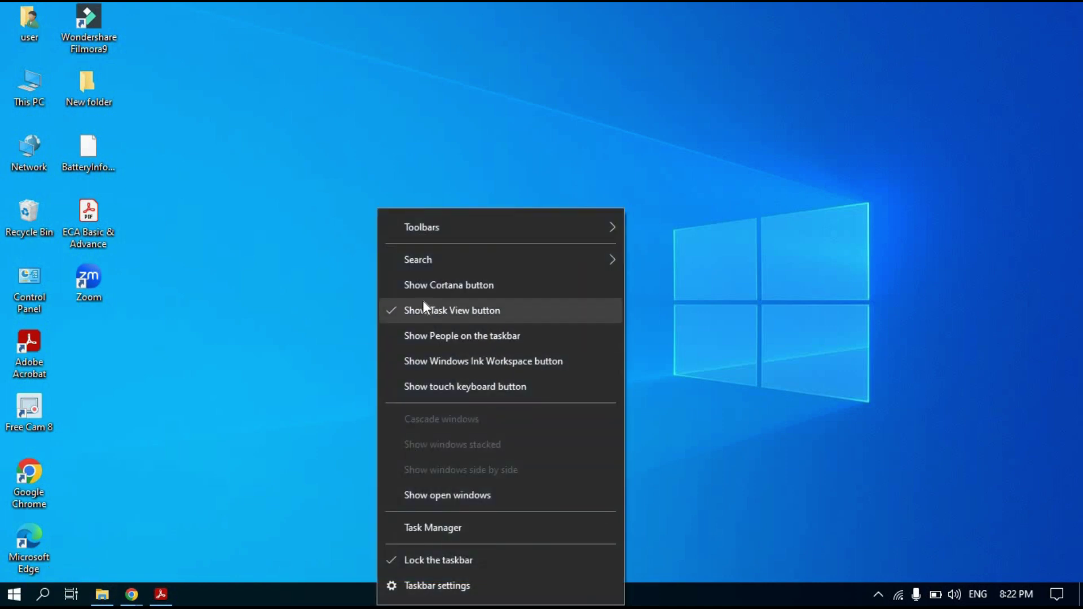
{"action": "left_click", "coordinate": [412, 310]}
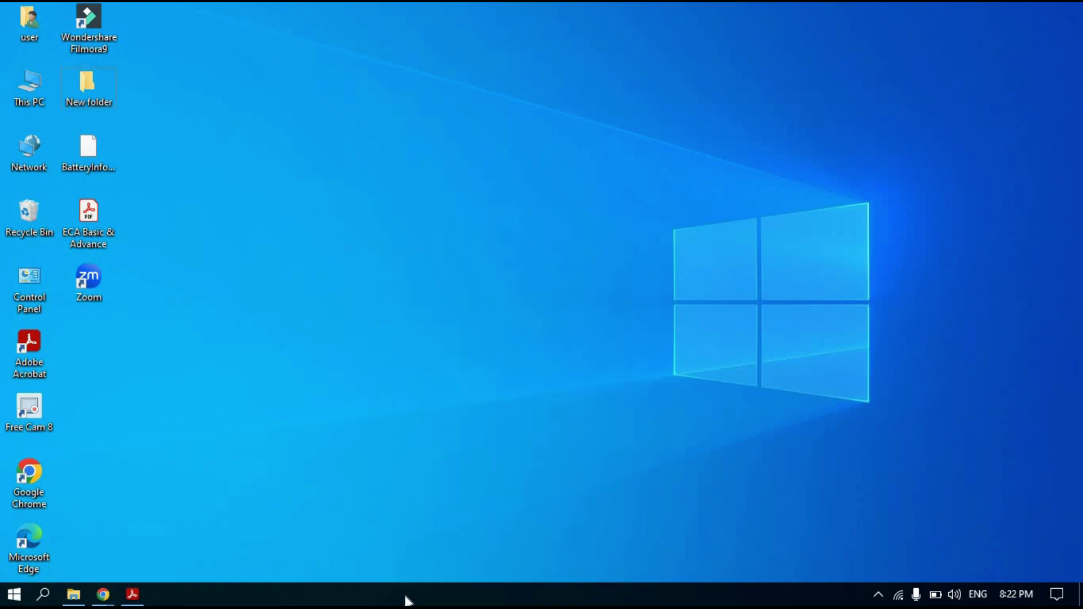
{"action": "right_click", "coordinate": [407, 599]}
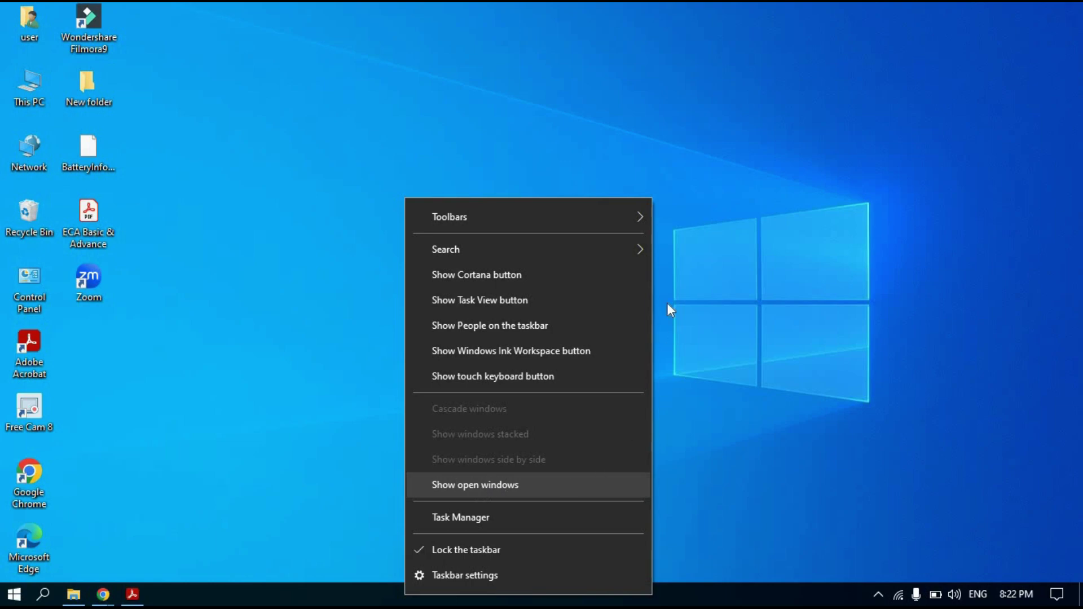
{"action": "left_click", "coordinate": [758, 235]}
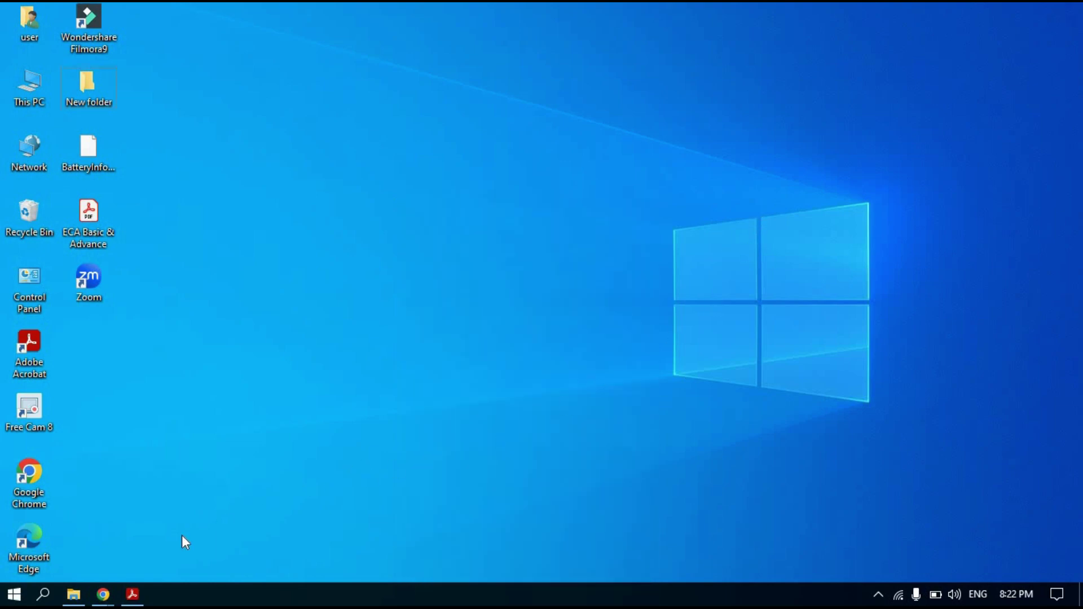
Switch to the ECA Basic & Advance PDF in Adobe Acrobat and go to the Basic Shortcut Keys list
{"action": "left_click", "coordinate": [140, 601]}
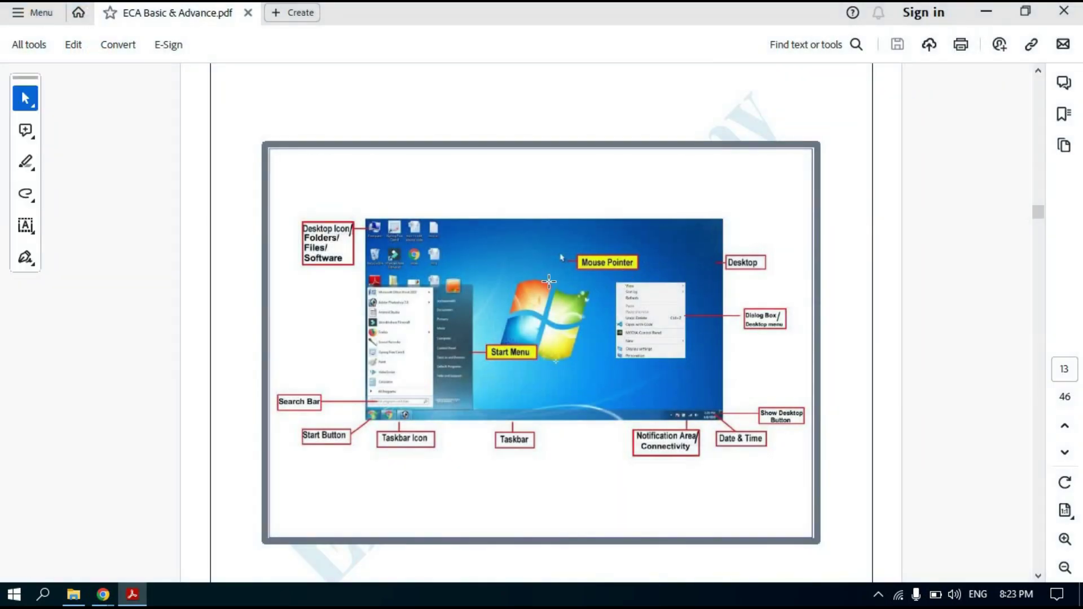
{"action": "scroll", "coordinate": [547, 280], "scroll_direction": "down", "scroll_amount": 10}
{"action": "scroll", "coordinate": [551, 291], "scroll_direction": "down", "scroll_amount": 2}
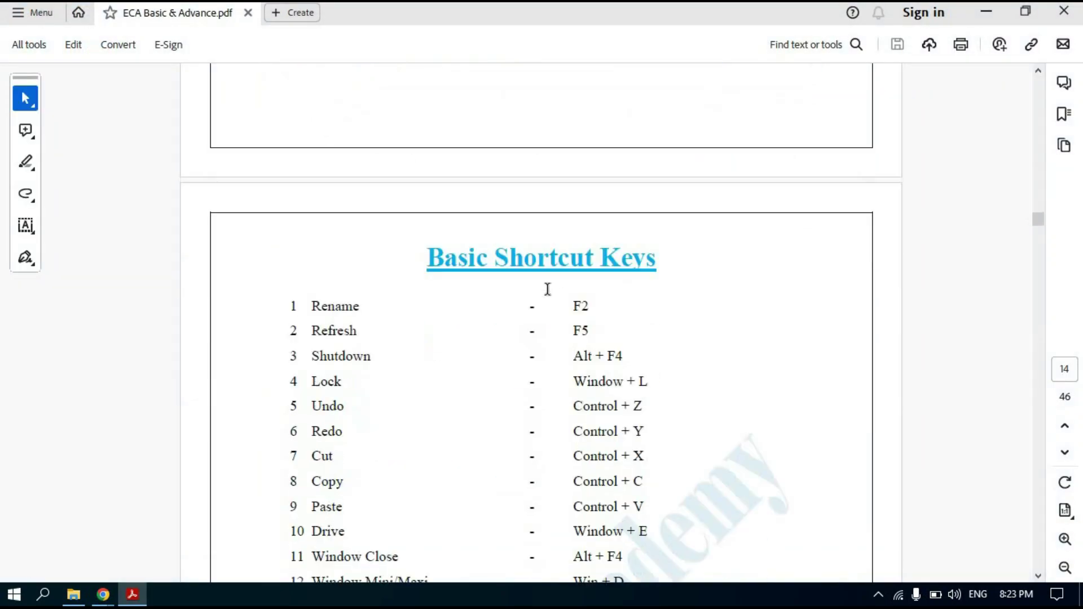
{"action": "scroll", "coordinate": [547, 289], "scroll_direction": "down", "scroll_amount": 2}
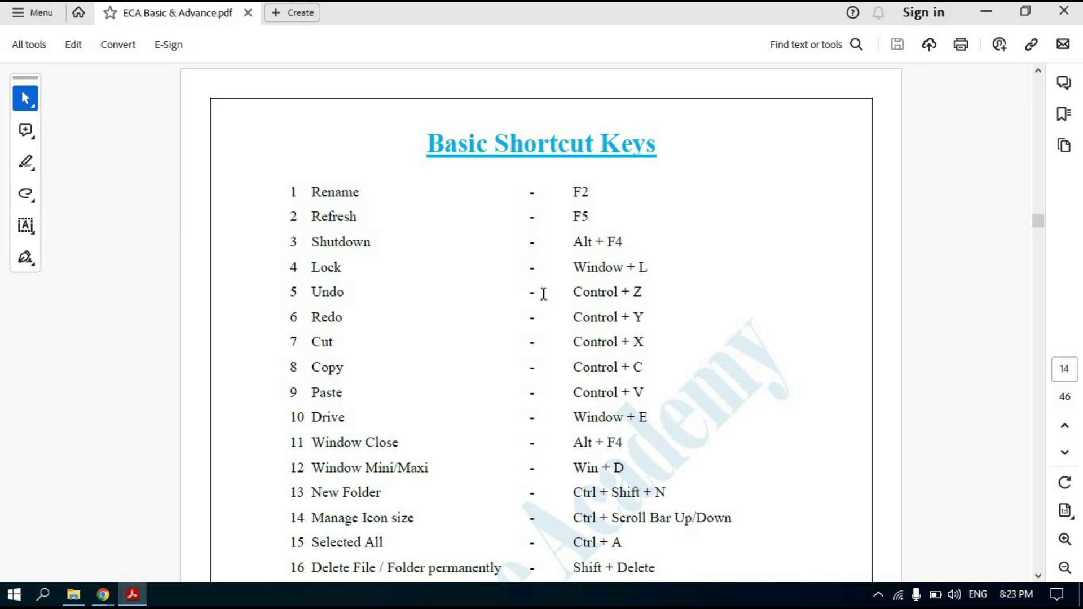
{"action": "scroll", "coordinate": [543, 294], "scroll_direction": "down", "scroll_amount": 10}
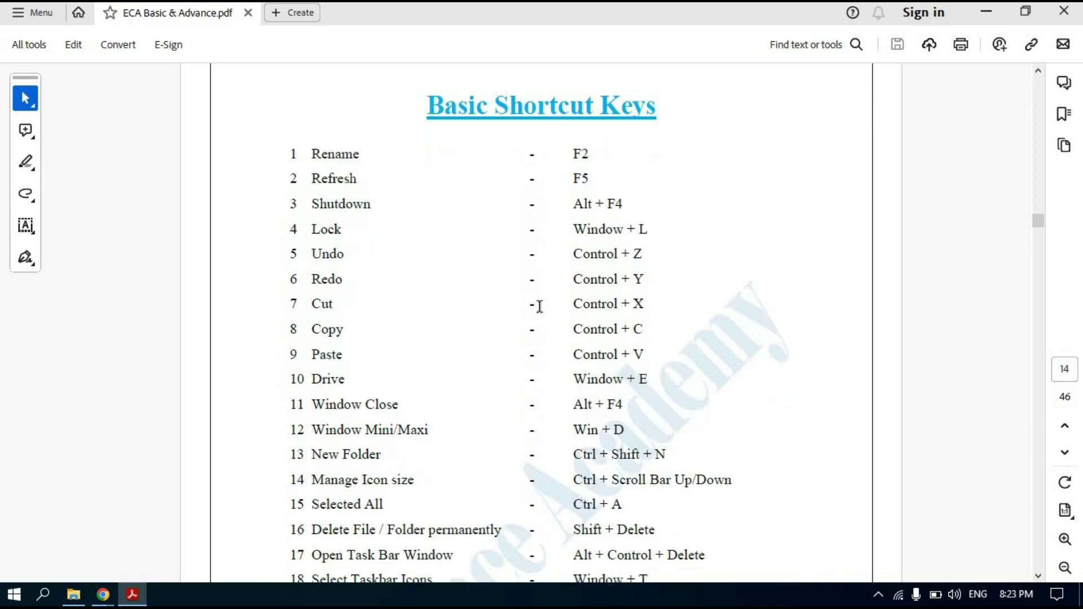
{"action": "scroll", "coordinate": [537, 310], "scroll_direction": "up", "scroll_amount": 15}
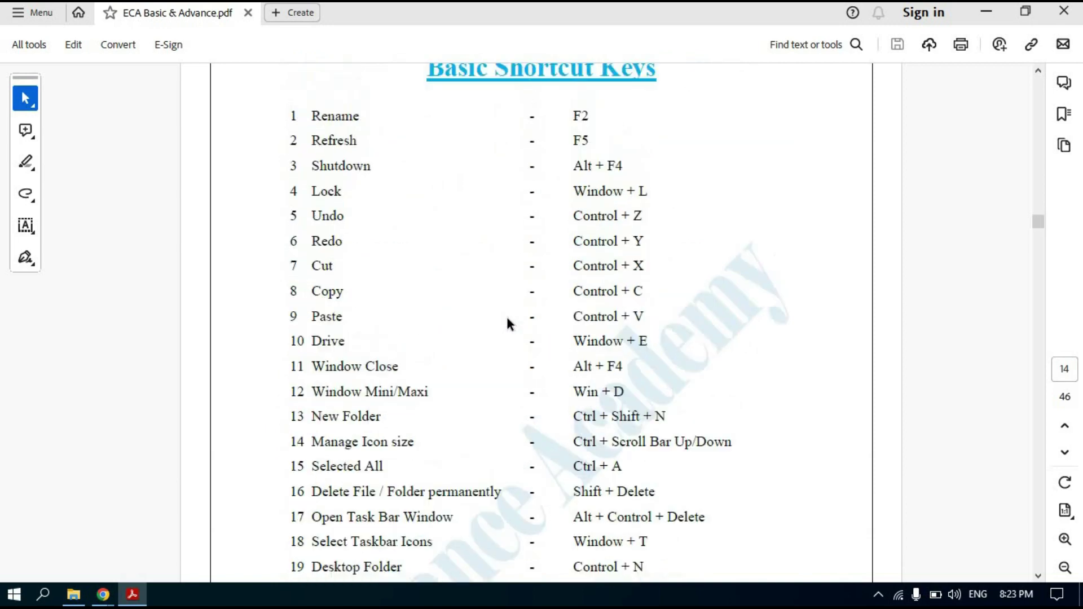
Select the word Refresh and after it the F2 entry of Rename in the Basic Shortcut Keys list
{"action": "double_click", "coordinate": [350, 255]}
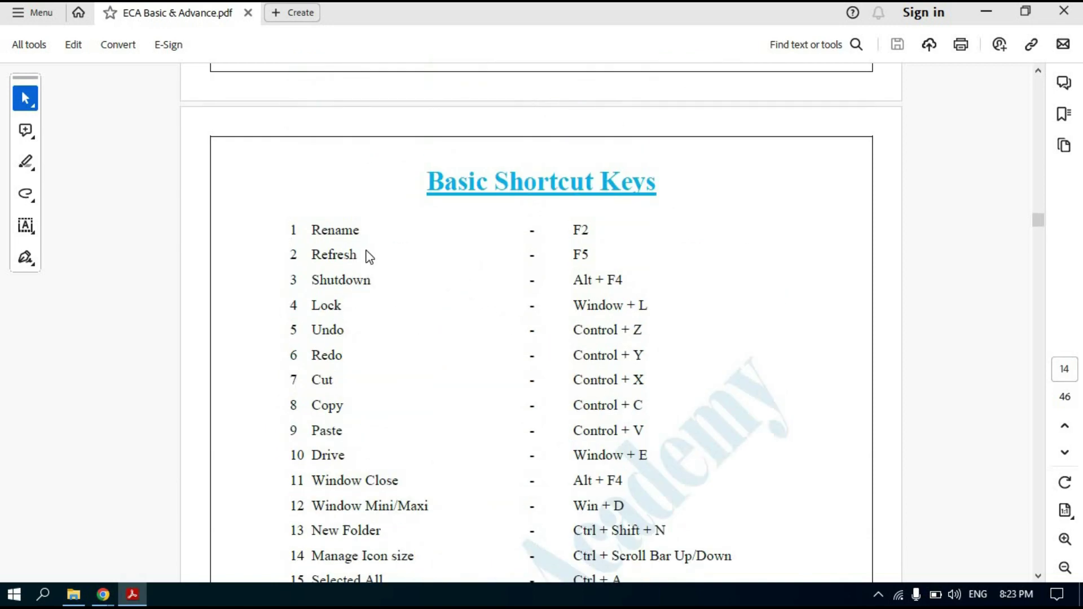
{"action": "key", "text": "super"}
{"action": "key", "text": "super"}
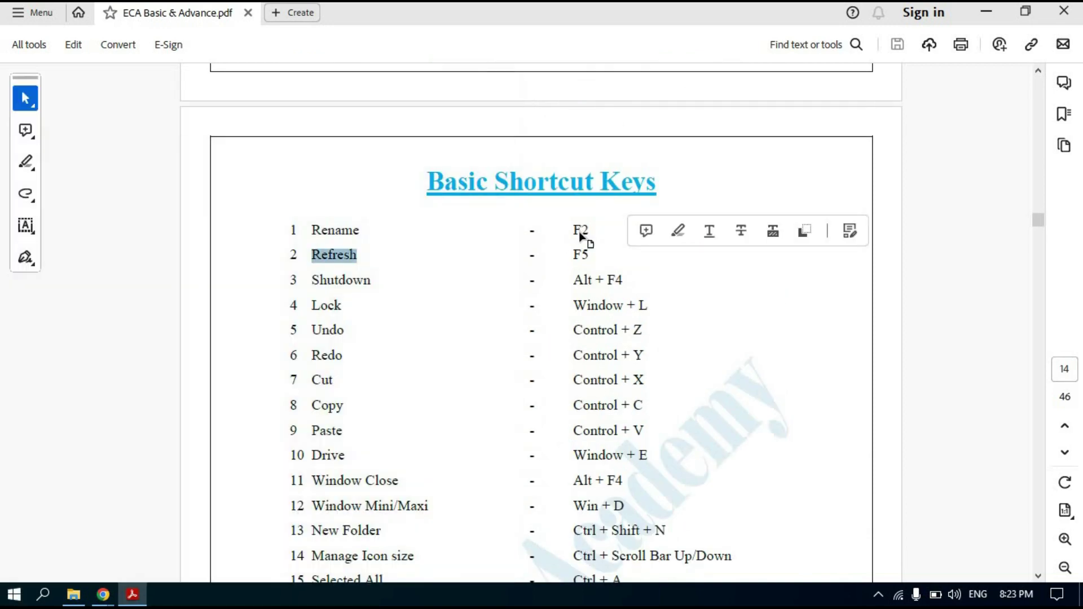
{"action": "double_click", "coordinate": [584, 233]}
Show the desktop and repeatedly open the folder named New folder, clearing its window away each time
{"action": "key", "text": "super+d"}
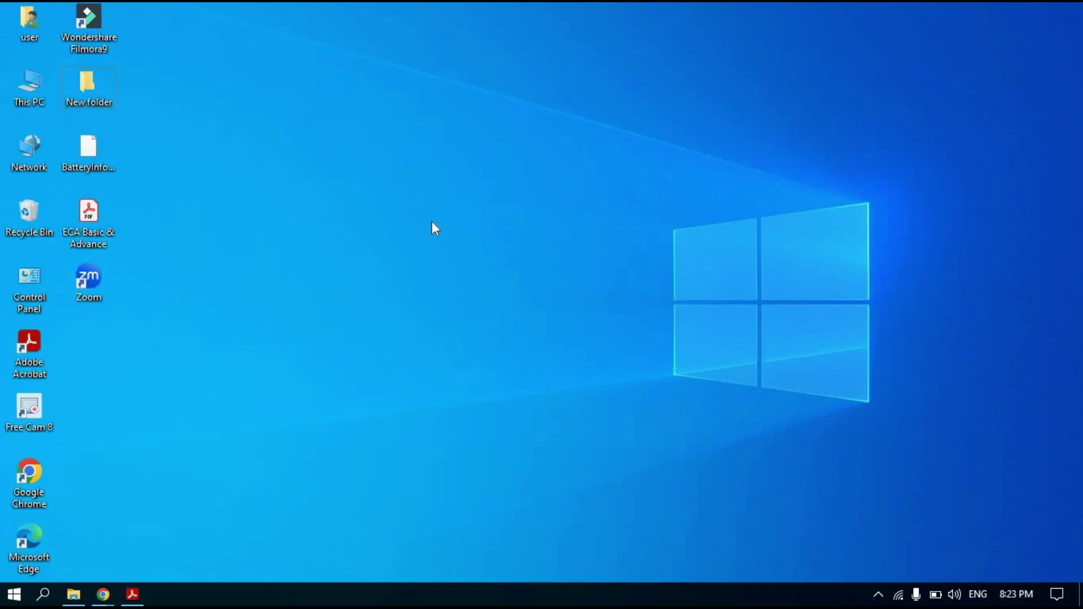
{"action": "double_click", "coordinate": [94, 90]}
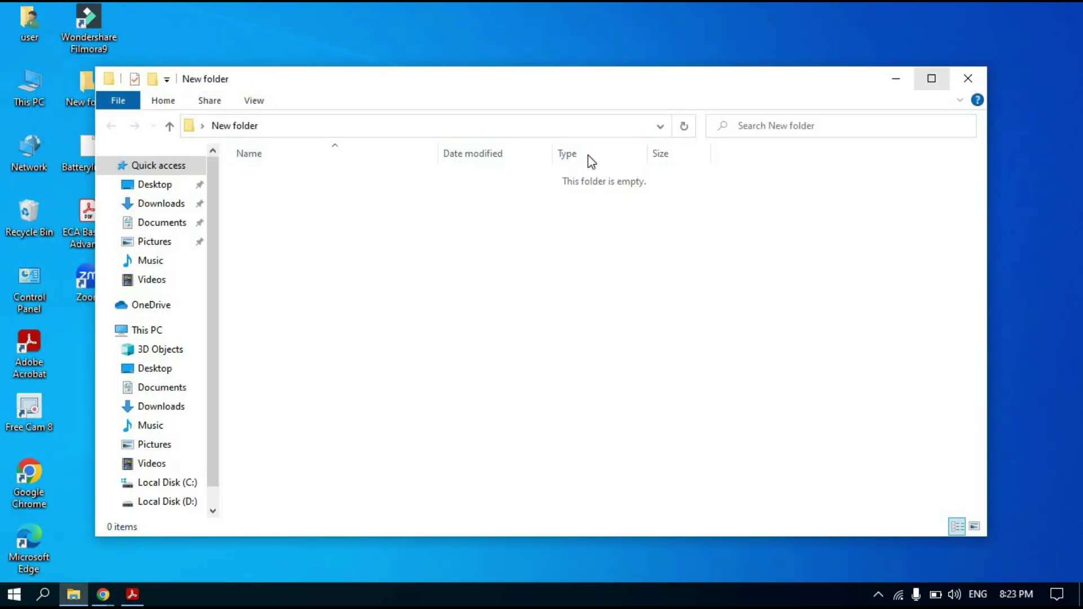
{"action": "key", "text": "alt+F4"}
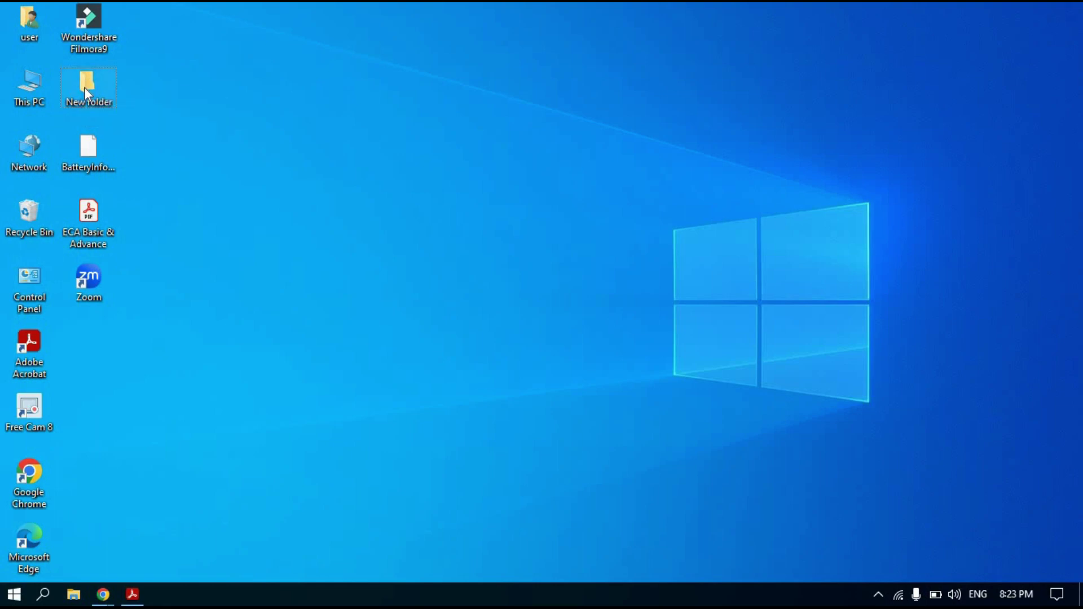
{"action": "double_click", "coordinate": [85, 90]}
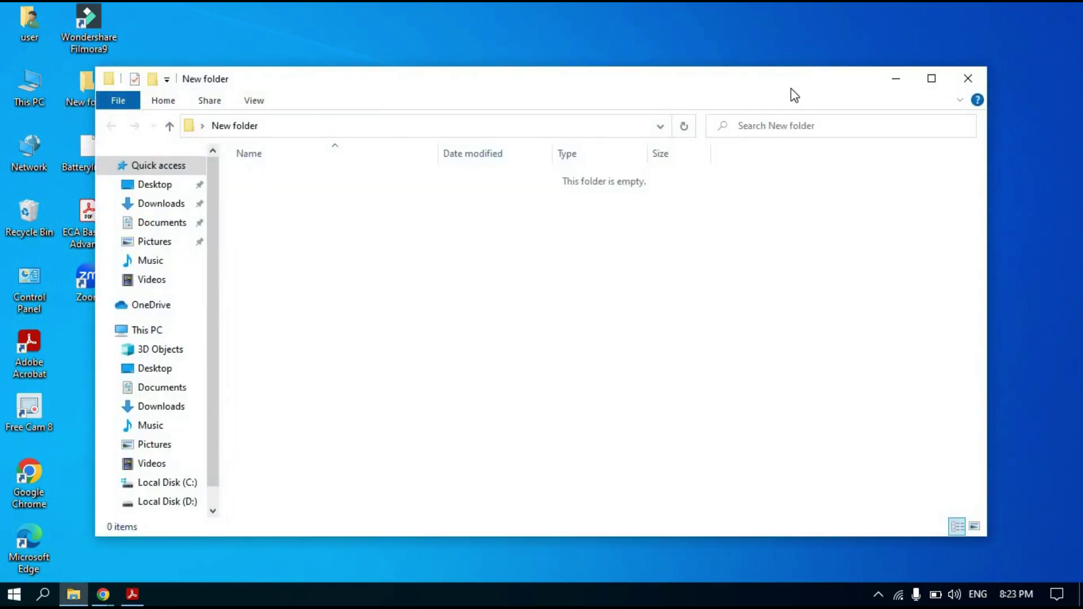
{"action": "left_click", "coordinate": [968, 79]}
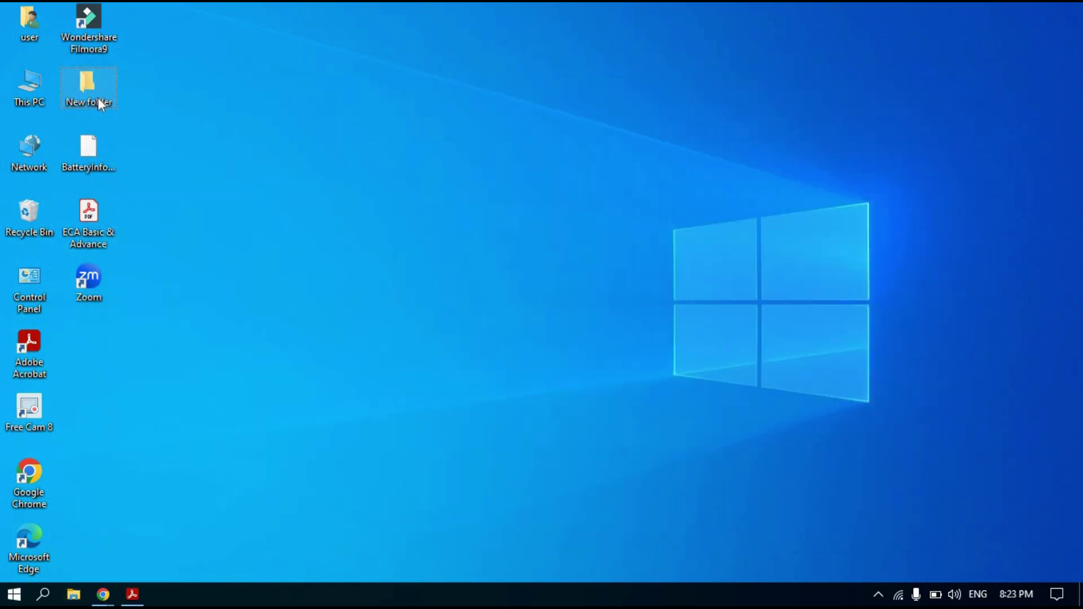
{"action": "double_click", "coordinate": [99, 104]}
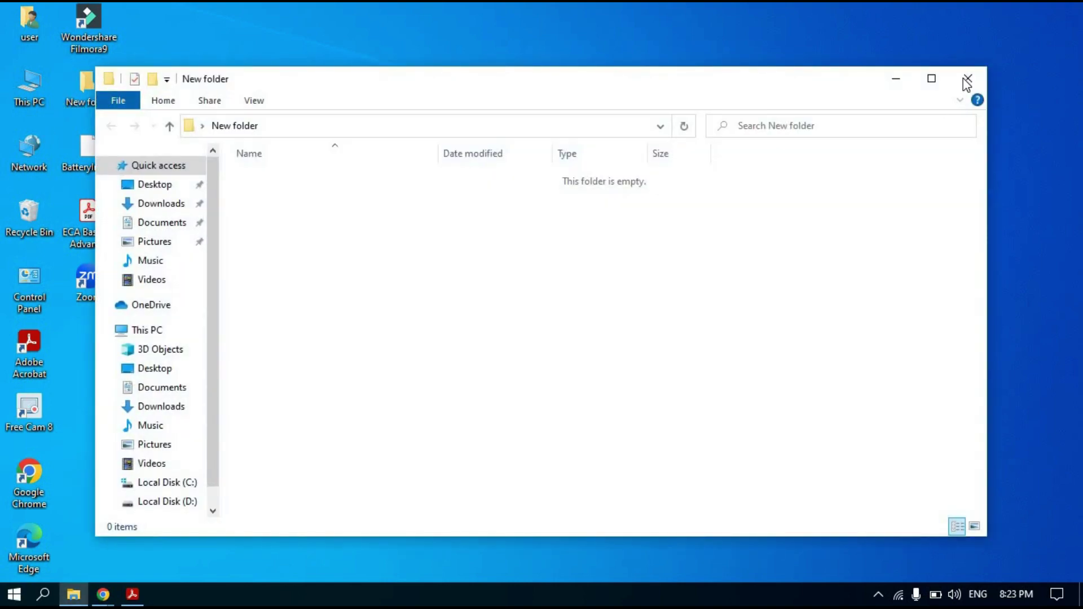
{"action": "left_click", "coordinate": [967, 79]}
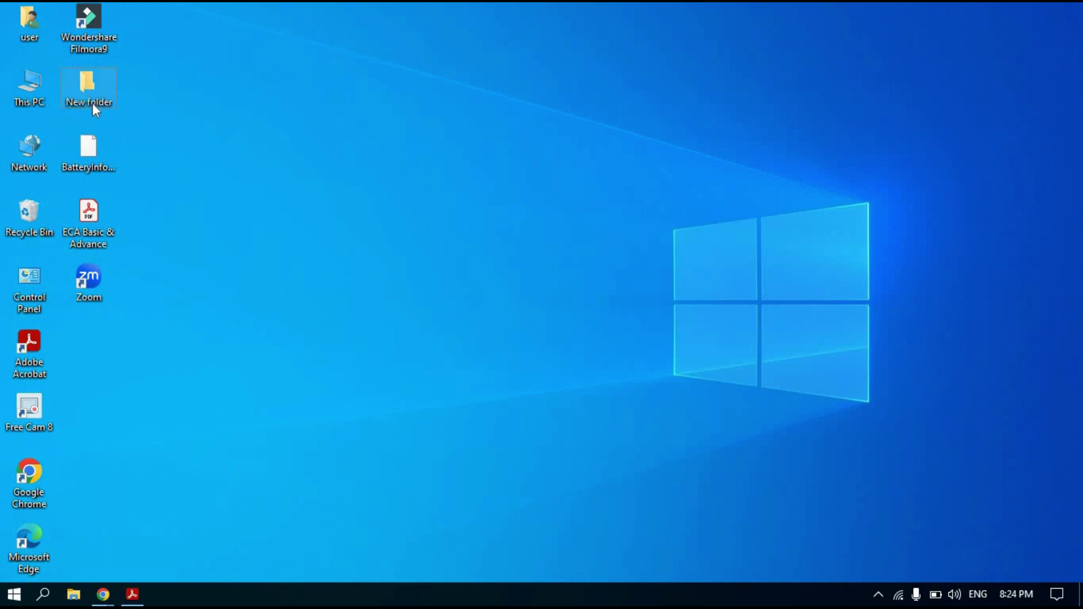
{"action": "left_click", "coordinate": [92, 103]}
{"action": "key", "text": "Return"}
{"action": "double_click", "coordinate": [103, 104]}
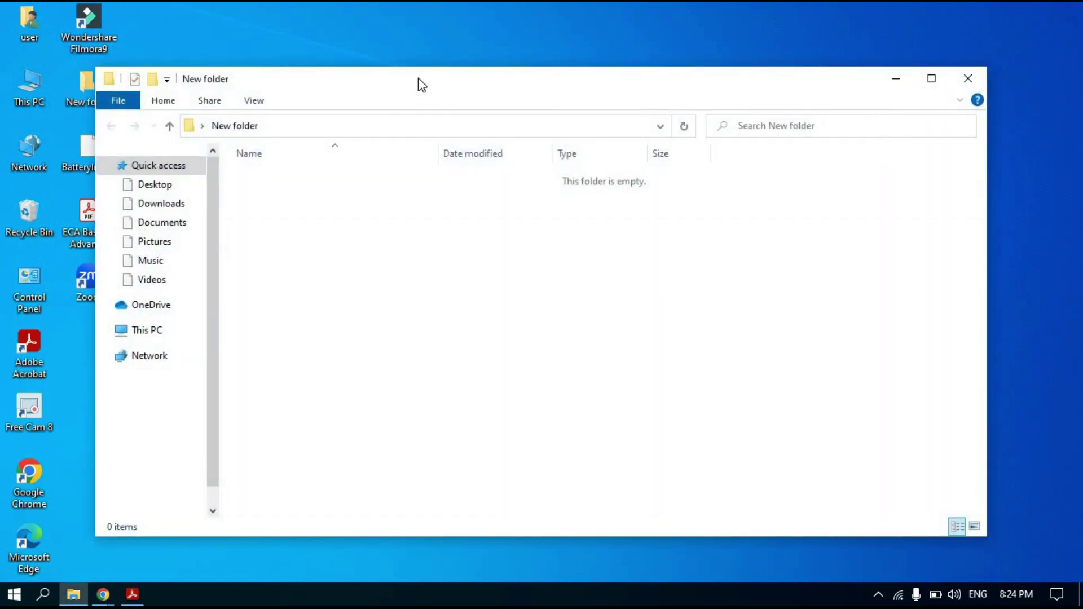
{"action": "double_click", "coordinate": [118, 100]}
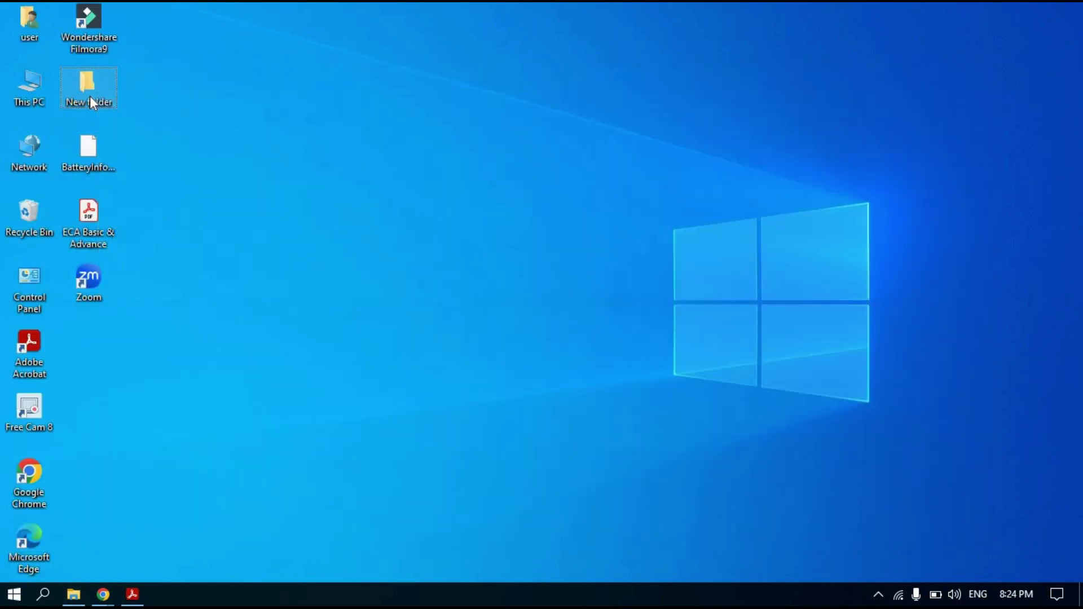
Rename the desktop folder New folder as ECA and deselect it
{"action": "left_click", "coordinate": [91, 99]}
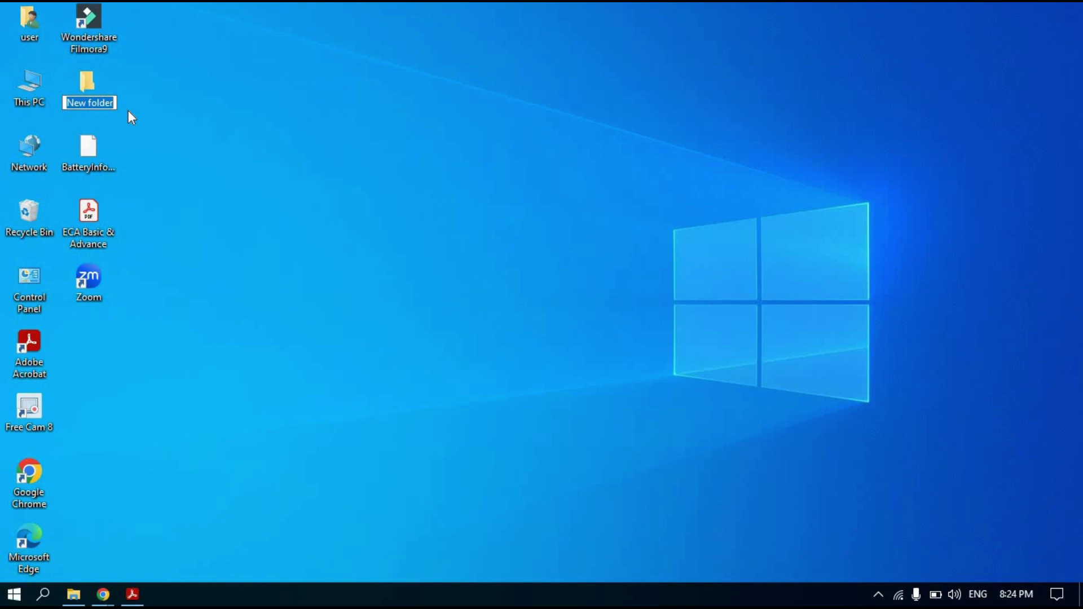
{"action": "type", "text": "ECA"}
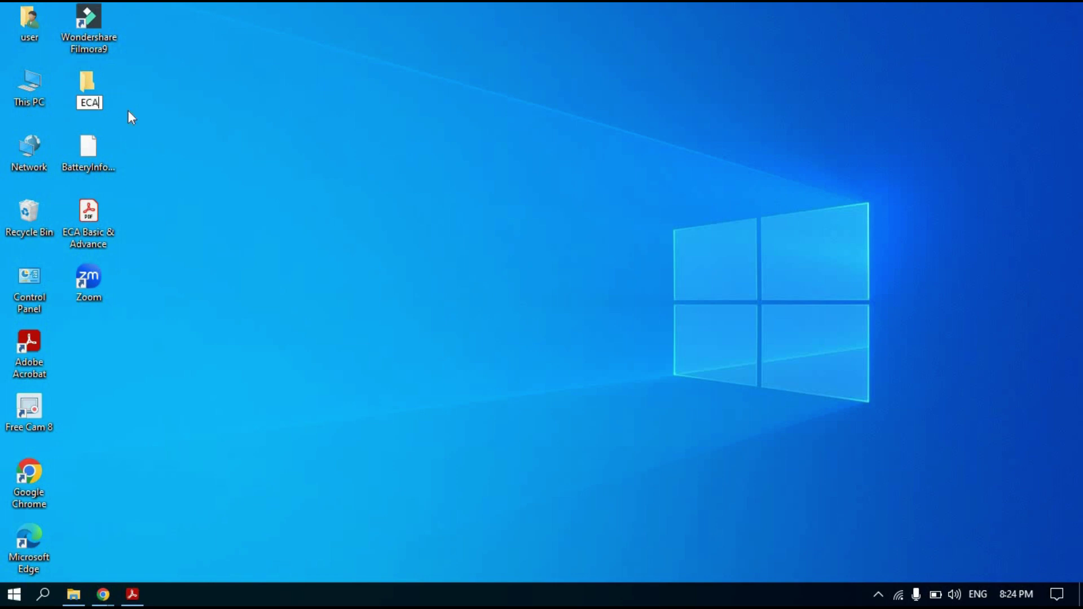
{"action": "key", "text": "Return"}
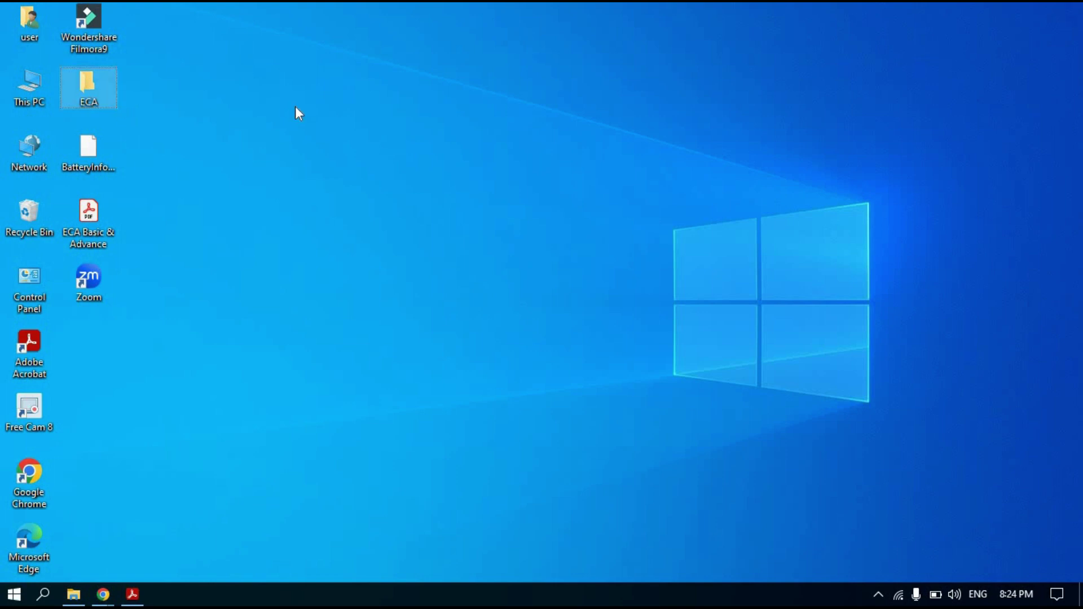
{"action": "left_click", "coordinate": [171, 129]}
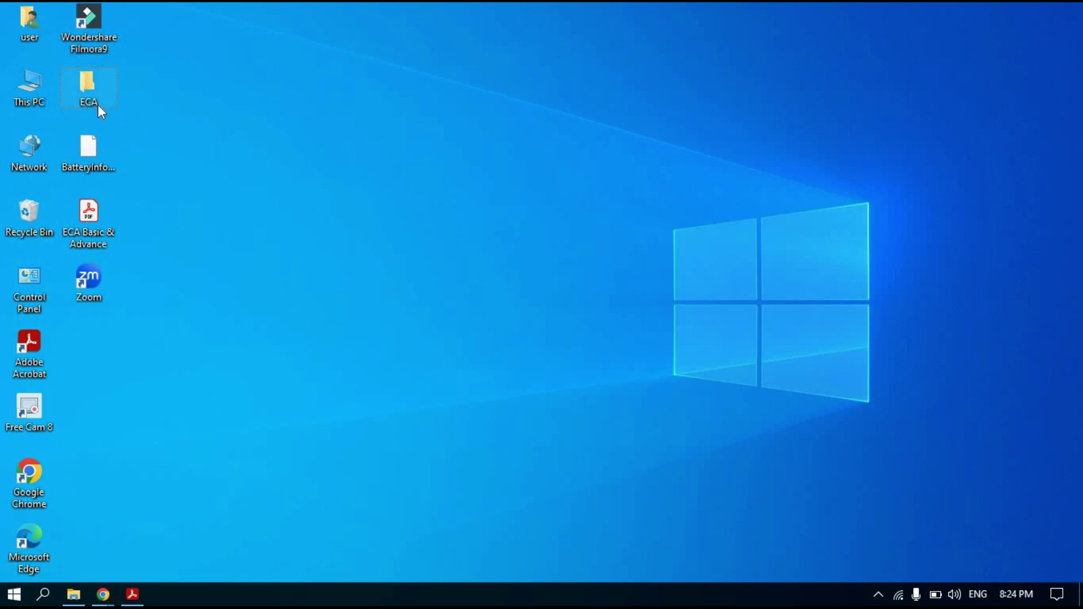
Bring back the PDF's Basic Shortcut Keys list to review its first entries, switching between it and the desktop
{"action": "left_click", "coordinate": [133, 595]}
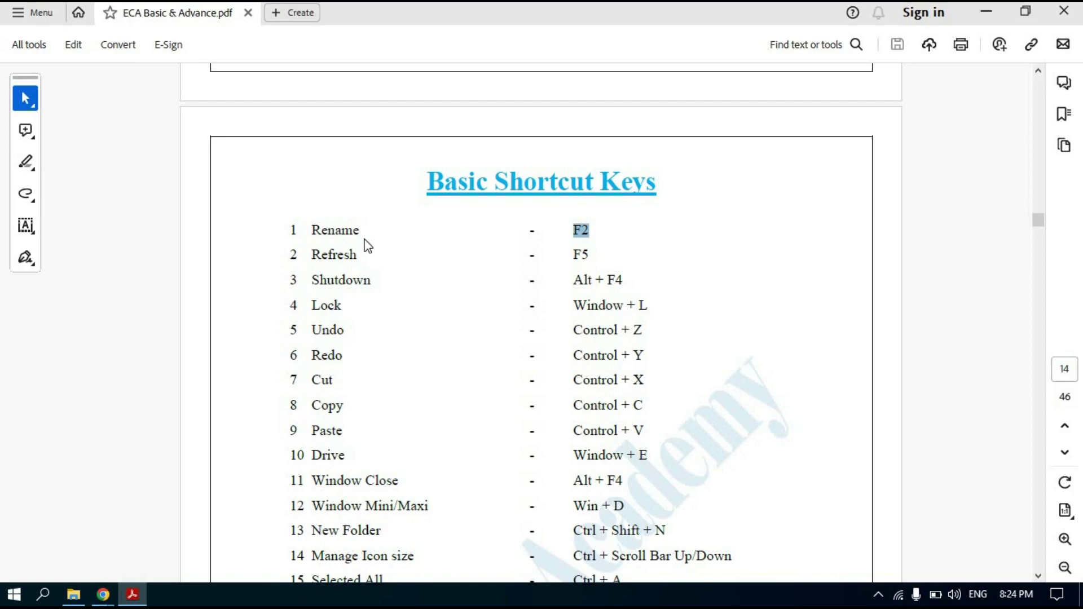
{"action": "key", "text": "super+d"}
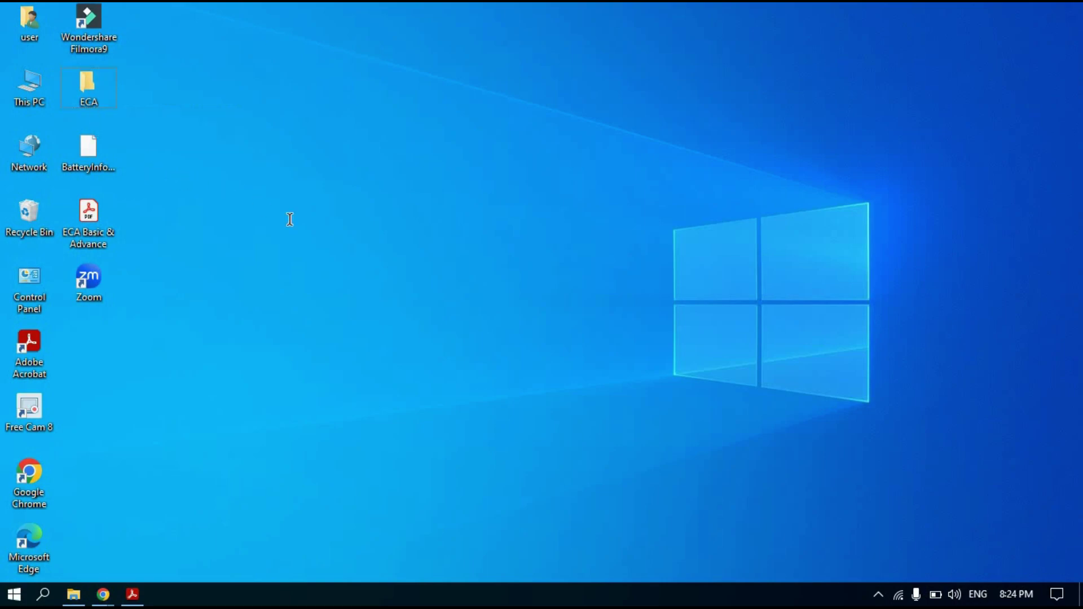
{"action": "key", "text": "super+d"}
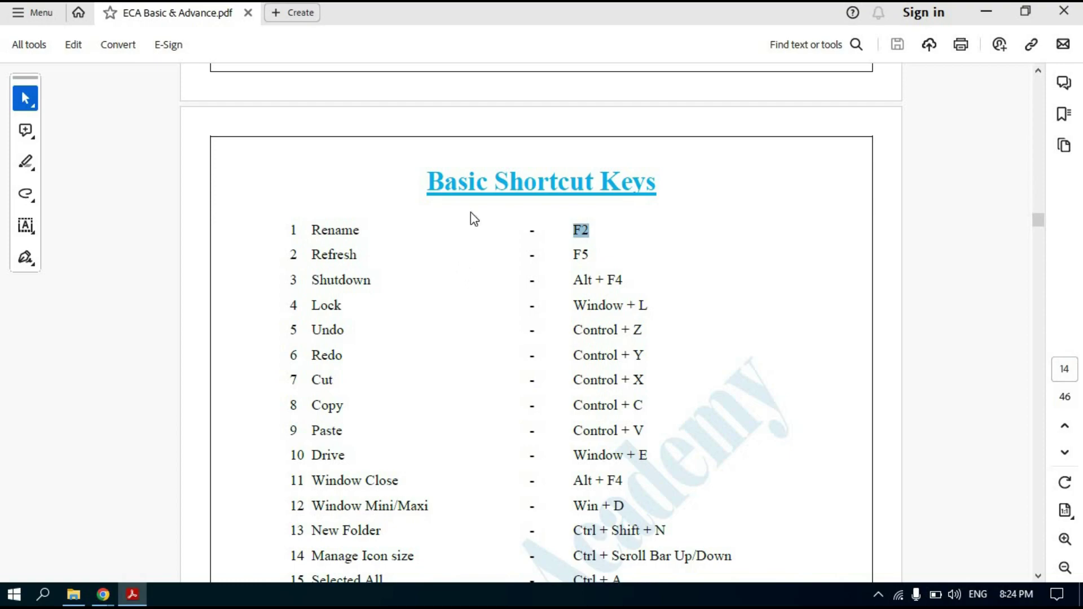
{"action": "key", "text": "alt+Tab"}
Show the desktop and refresh it three times
{"action": "key", "text": "super+d"}
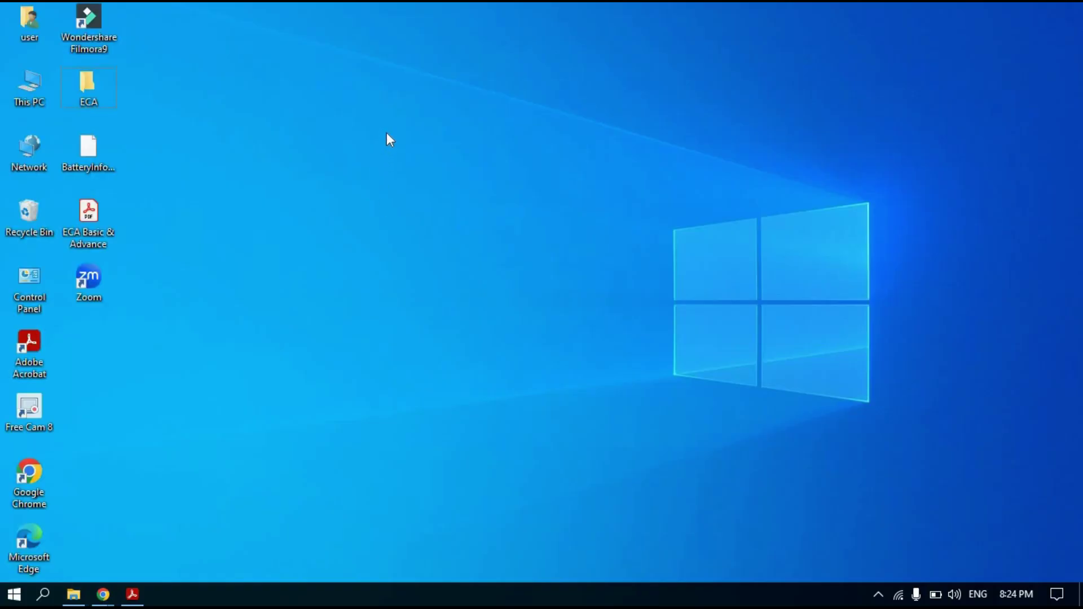
{"action": "right_click", "coordinate": [387, 134]}
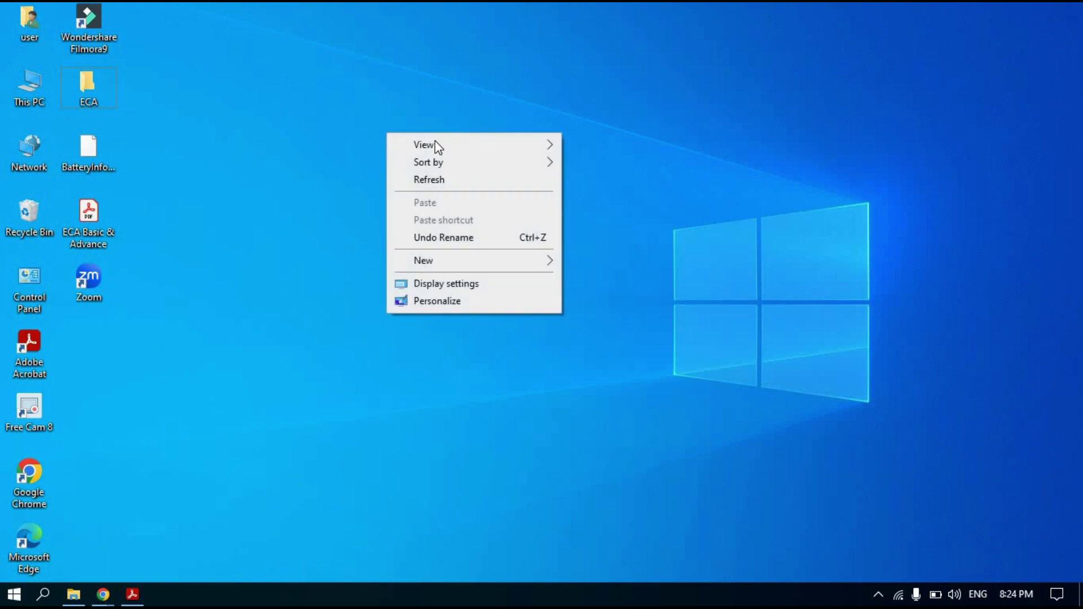
{"action": "left_click", "coordinate": [435, 180]}
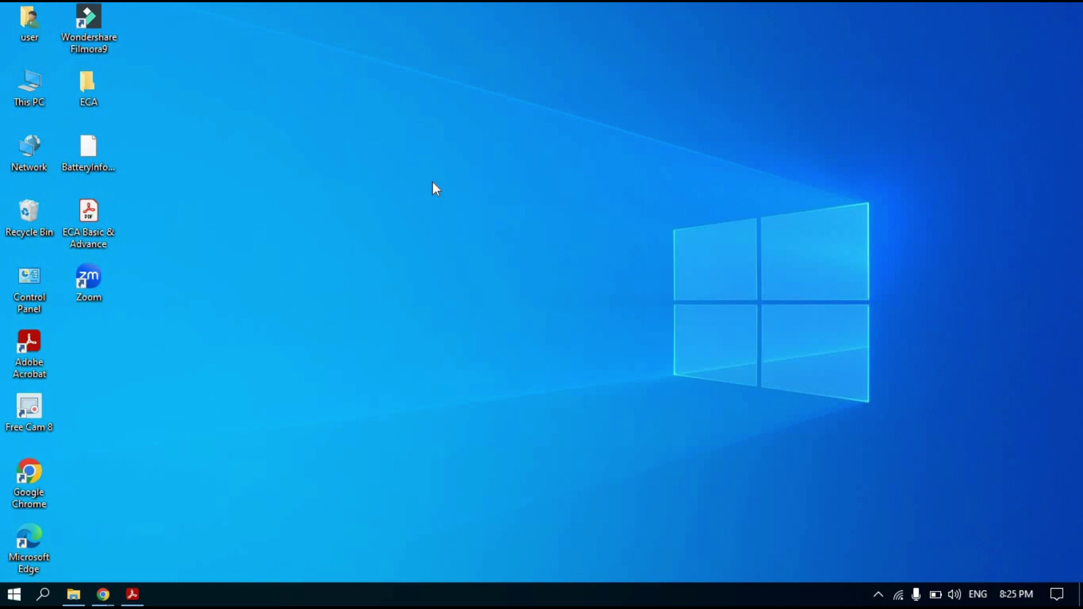
{"action": "right_click", "coordinate": [426, 125]}
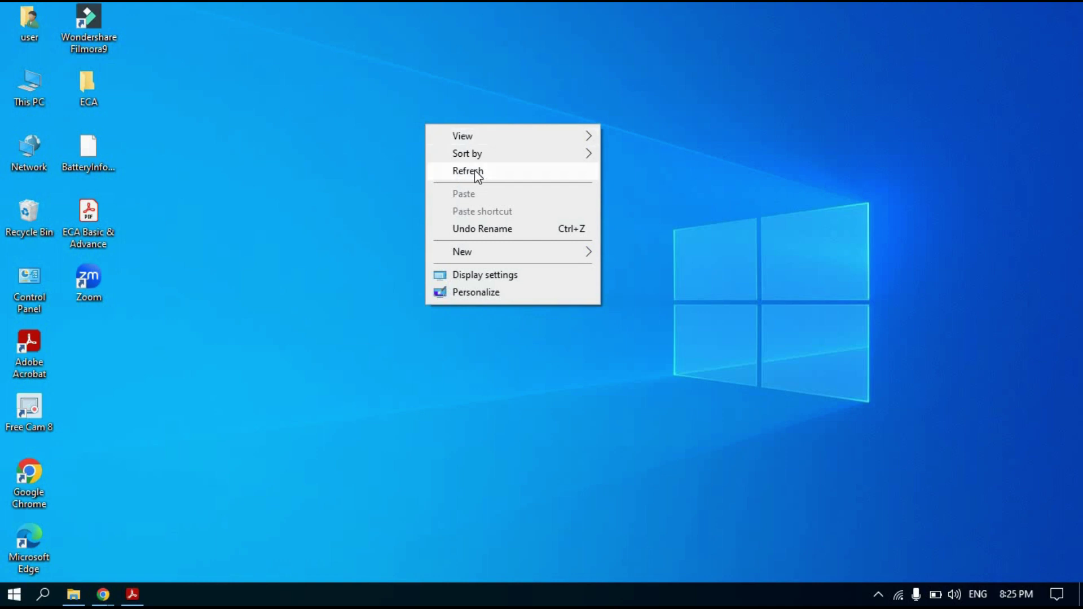
{"action": "left_click", "coordinate": [475, 172]}
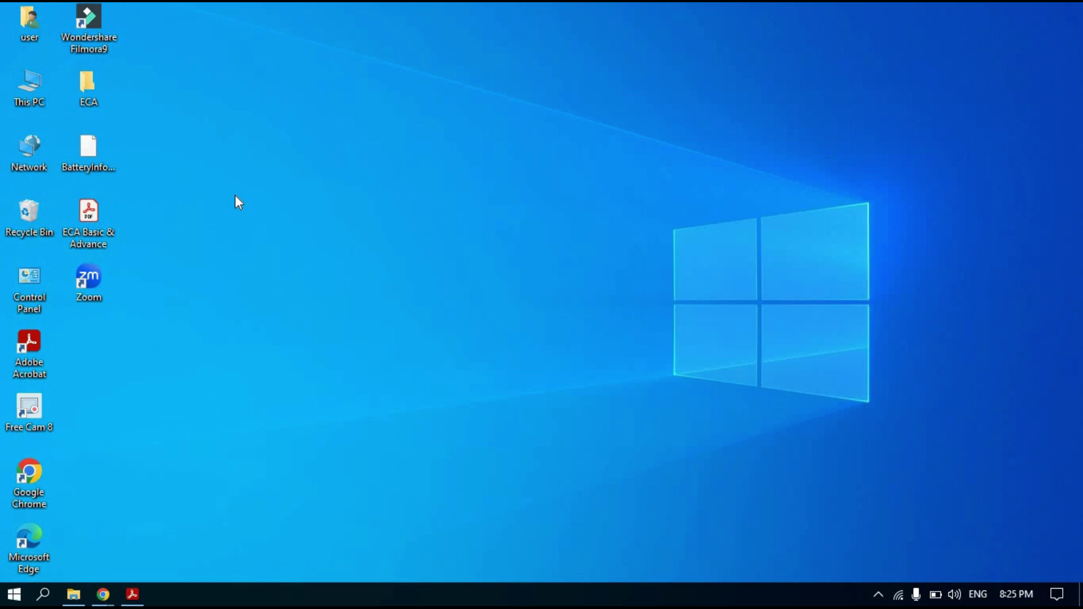
{"action": "right_click", "coordinate": [310, 160]}
{"action": "left_click", "coordinate": [356, 205]}
Read the Shutdown entry in the PDF's shortcut list, and open and close the Start menu on the desktop
{"action": "left_click", "coordinate": [132, 594]}
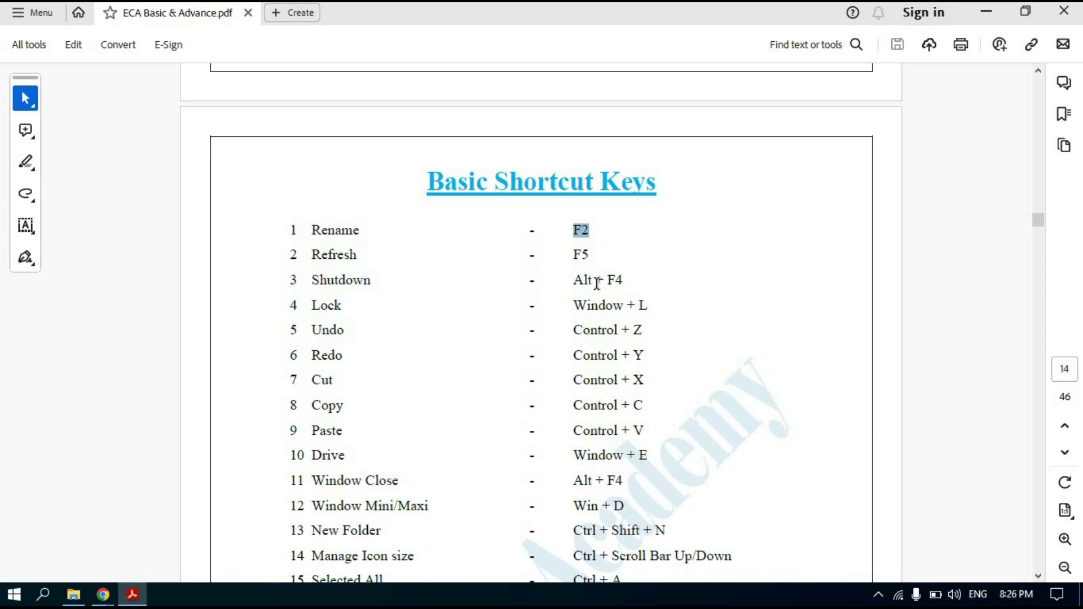
{"action": "key", "text": "super+d"}
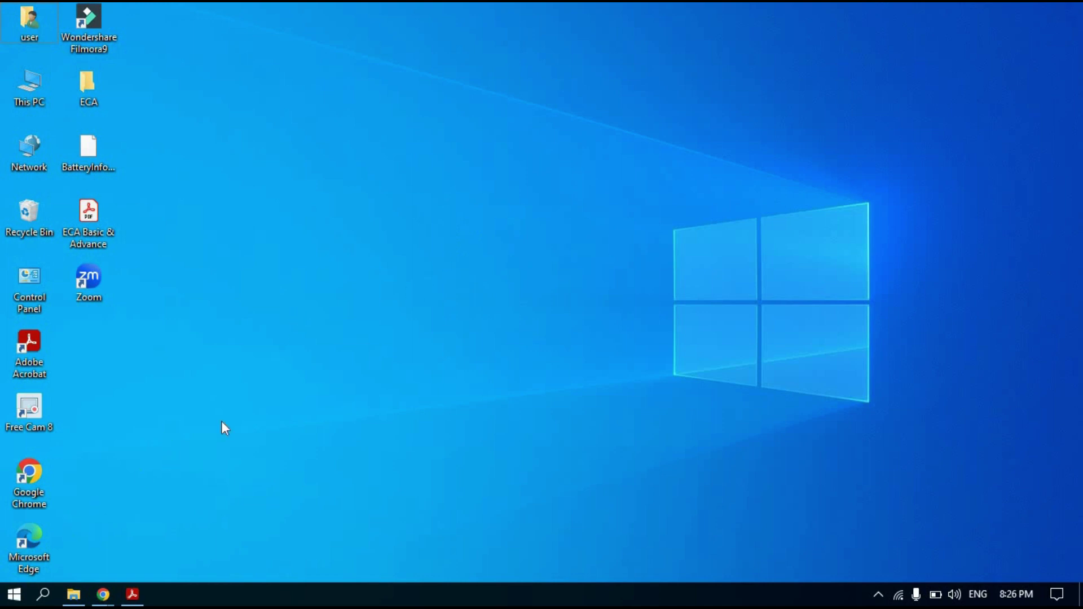
{"action": "left_click", "coordinate": [14, 594]}
{"action": "mouse_move", "coordinate": [52, 567]}
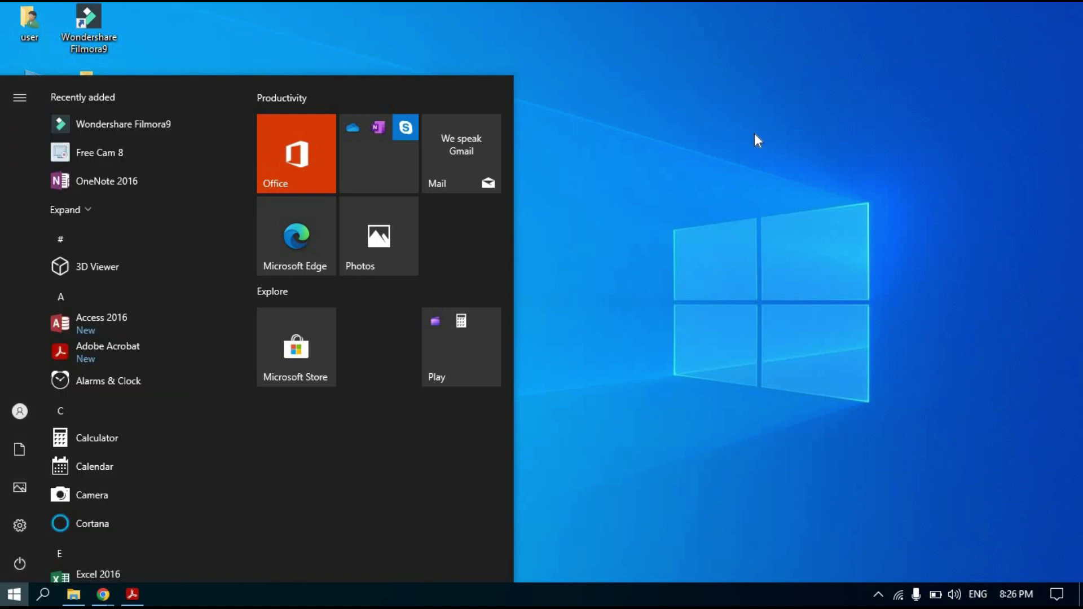
{"action": "left_click", "coordinate": [754, 136]}
Open the Shut Down Windows dialog from the empty desktop
{"action": "right_click", "coordinate": [672, 134]}
{"action": "left_click", "coordinate": [598, 232]}
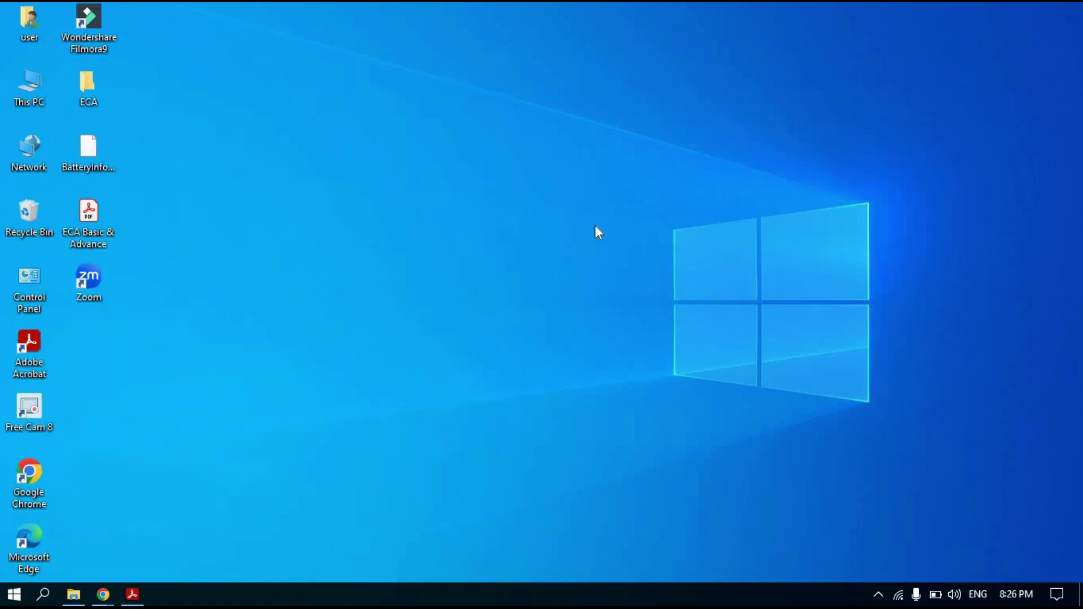
{"action": "key", "text": "alt+F4"}
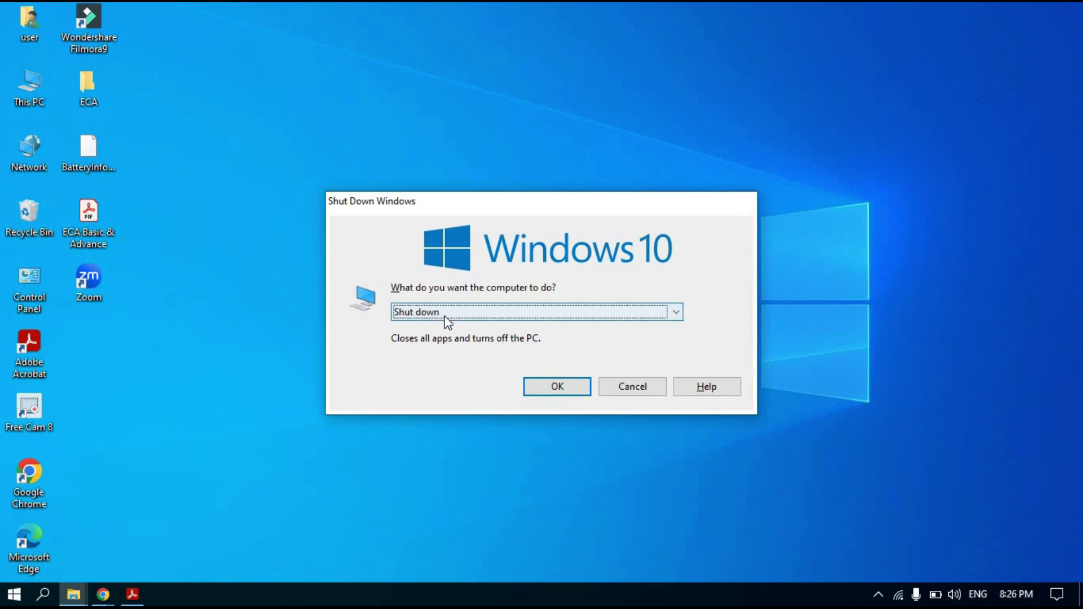
List the available power options in the Shut Down Windows dialog and cancel it
{"action": "left_click", "coordinate": [677, 314]}
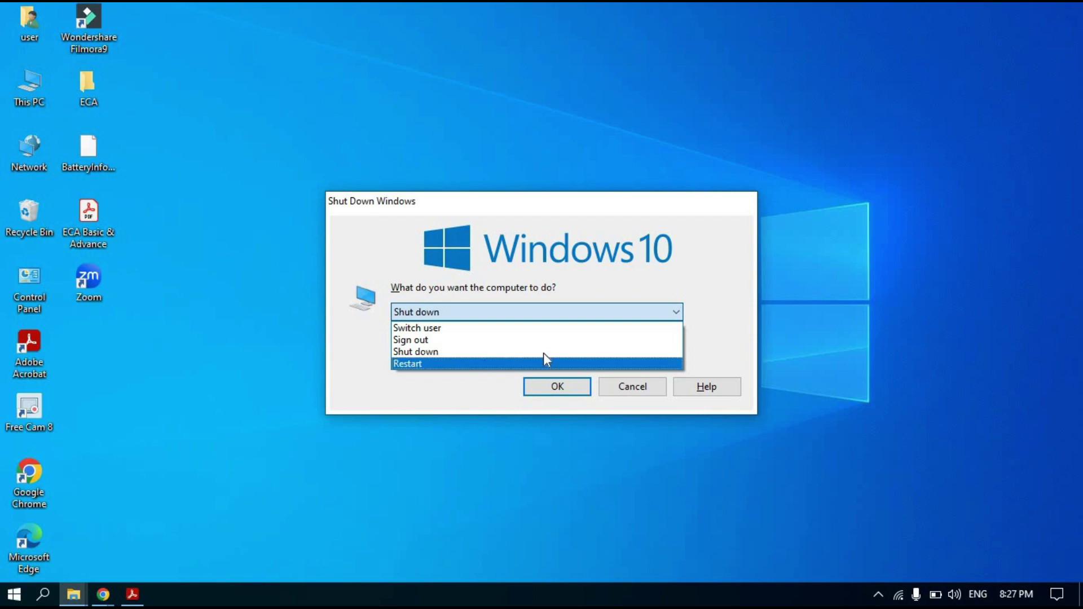
{"action": "left_click", "coordinate": [645, 390]}
{"action": "left_click", "coordinate": [645, 389]}
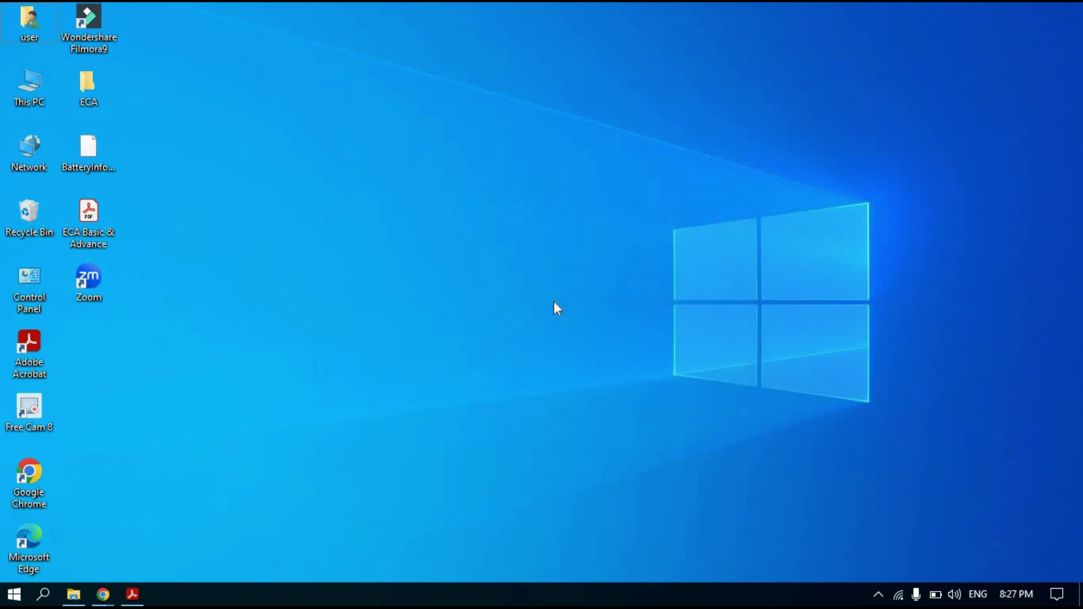
Read the Lock entry in the PDF's shortcut list, and lock and unlock the computer from the desktop
{"action": "left_click", "coordinate": [132, 594]}
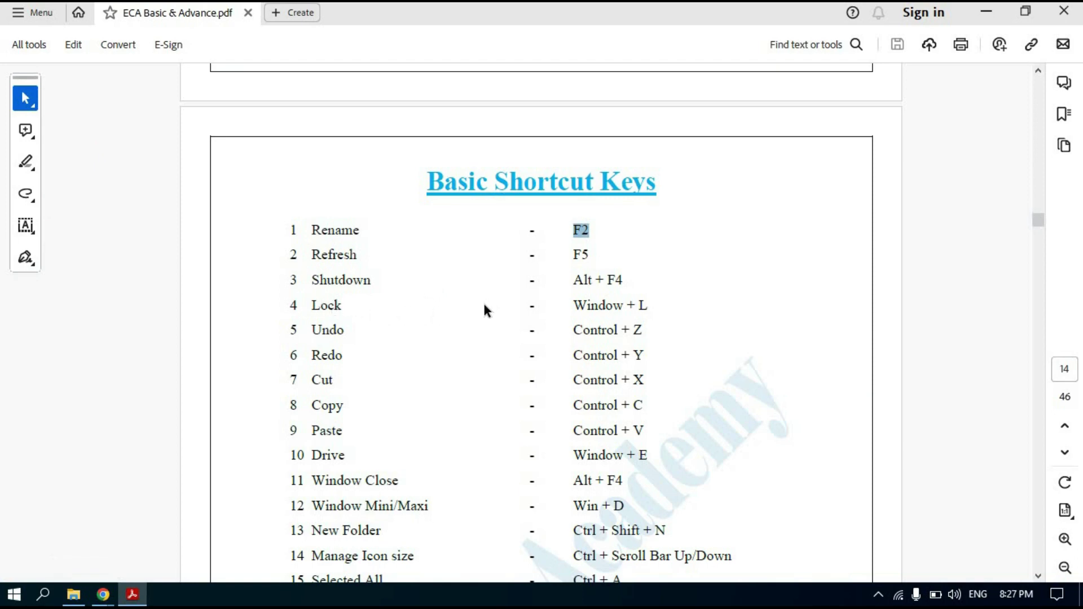
{"action": "key", "text": "super+d"}
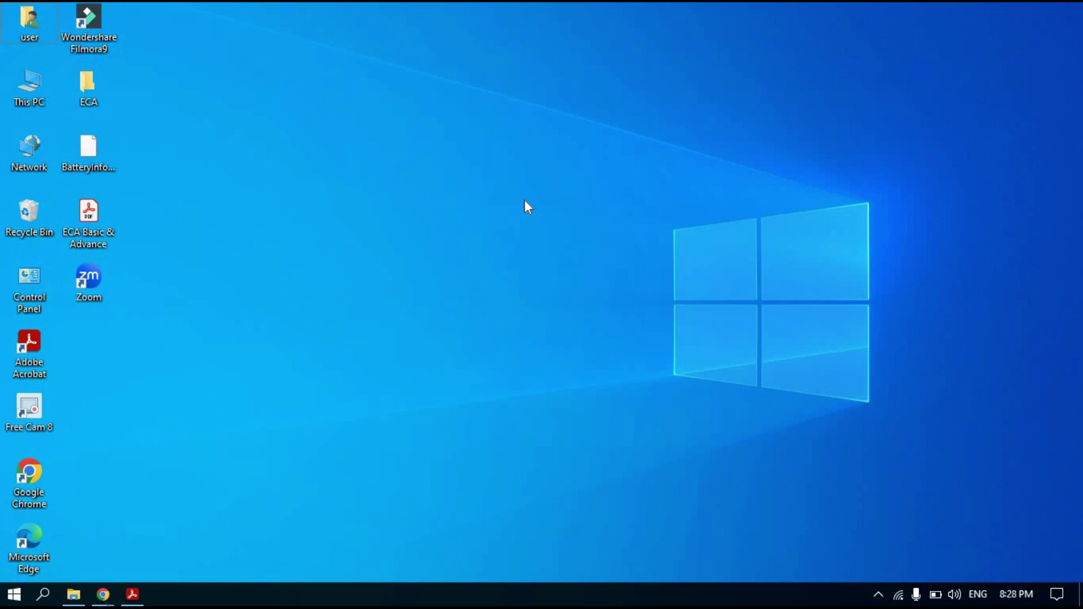
{"action": "key", "text": "ctrl+alt+Delete"}
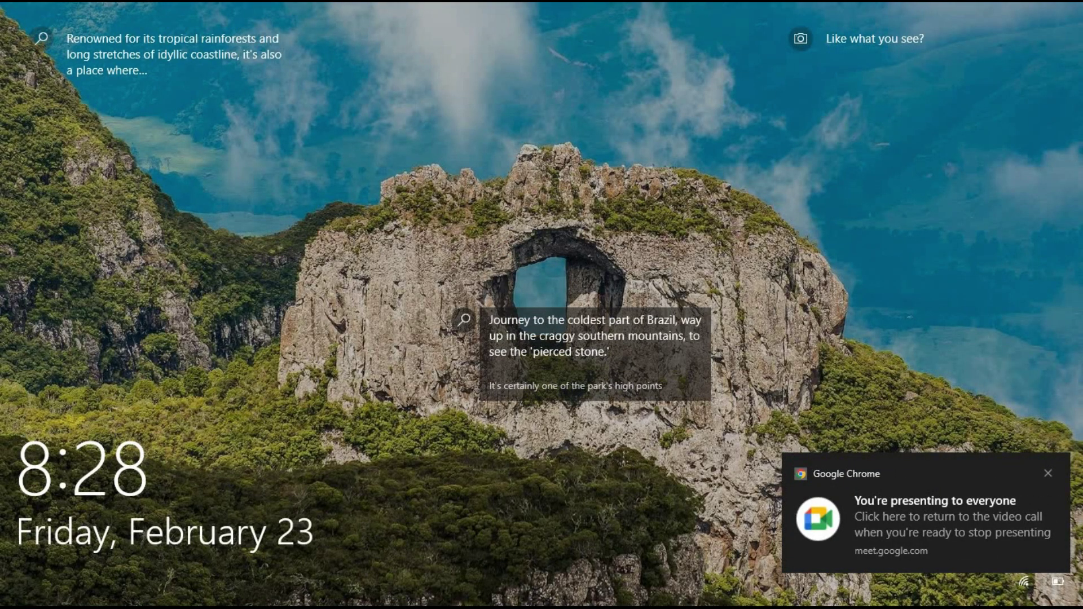
{"action": "left_click", "coordinate": [549, 353]}
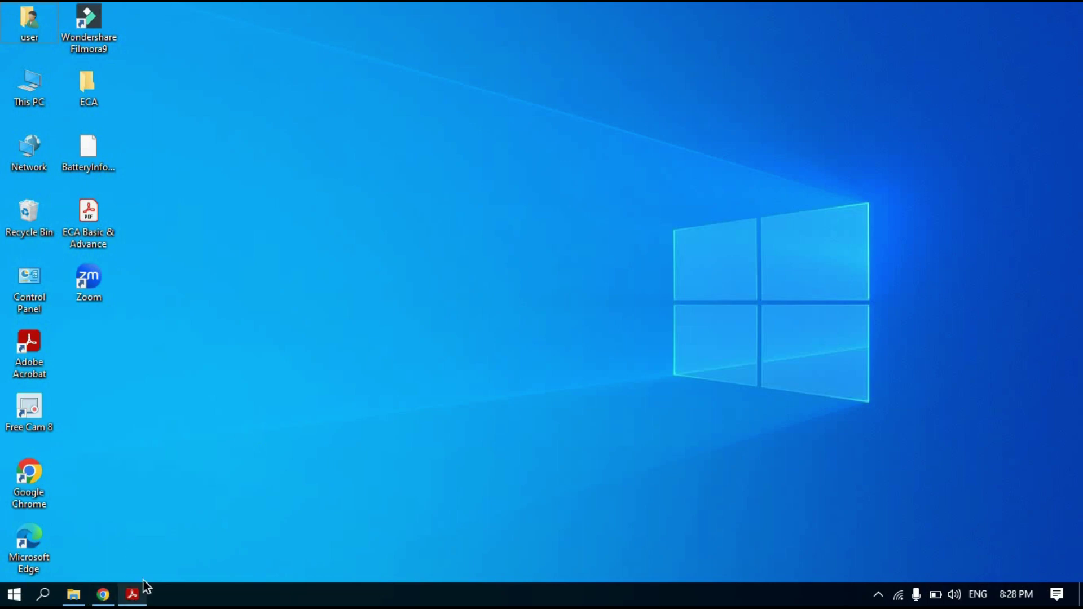
Read the Undo entry in the PDF's shortcut list and delete the ECA folder from the desktop
{"action": "left_click", "coordinate": [132, 594]}
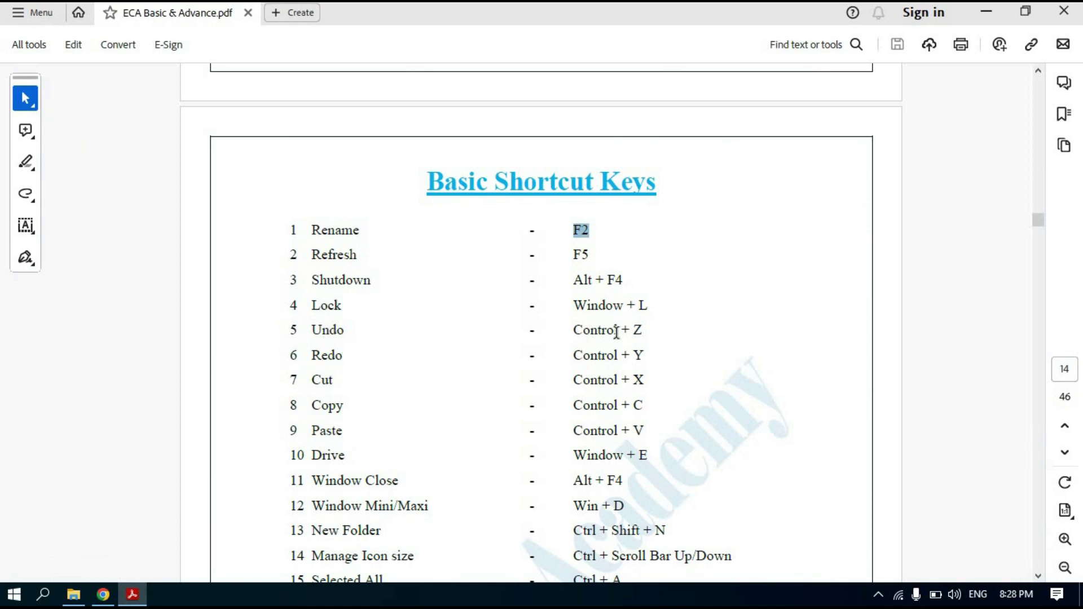
{"action": "key", "text": "super+d"}
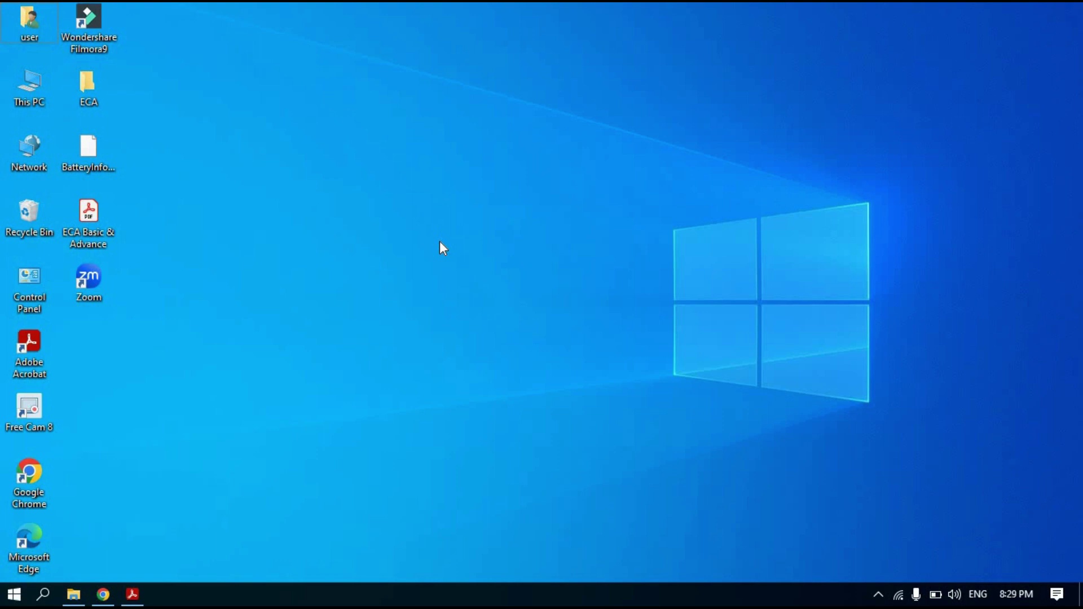
{"action": "left_click", "coordinate": [91, 78]}
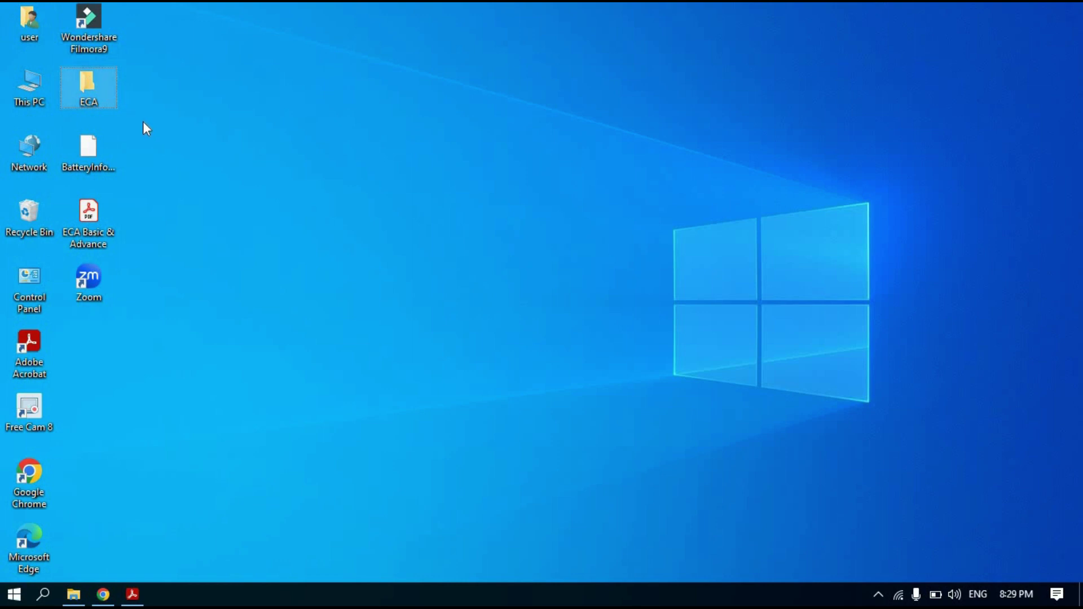
{"action": "right_click", "coordinate": [100, 96]}
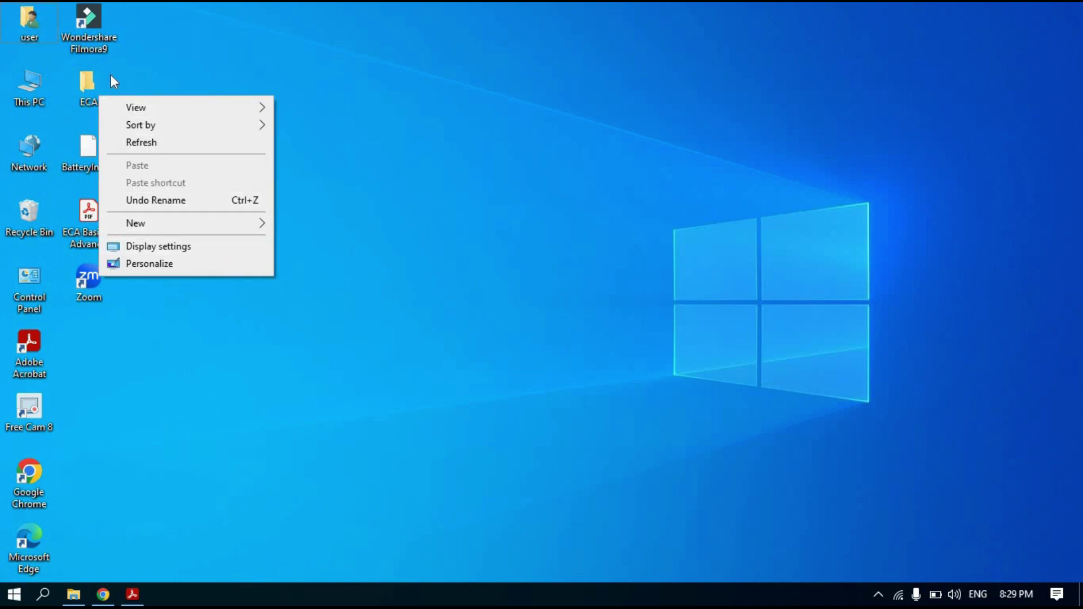
{"action": "left_click", "coordinate": [82, 84]}
{"action": "right_click", "coordinate": [83, 84]}
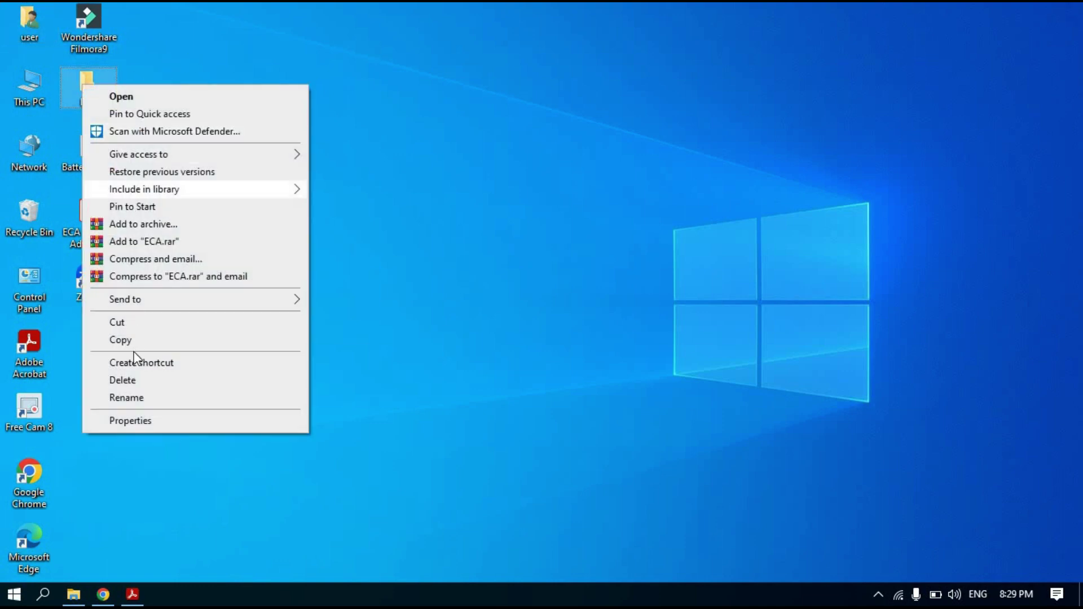
{"action": "left_click", "coordinate": [118, 381]}
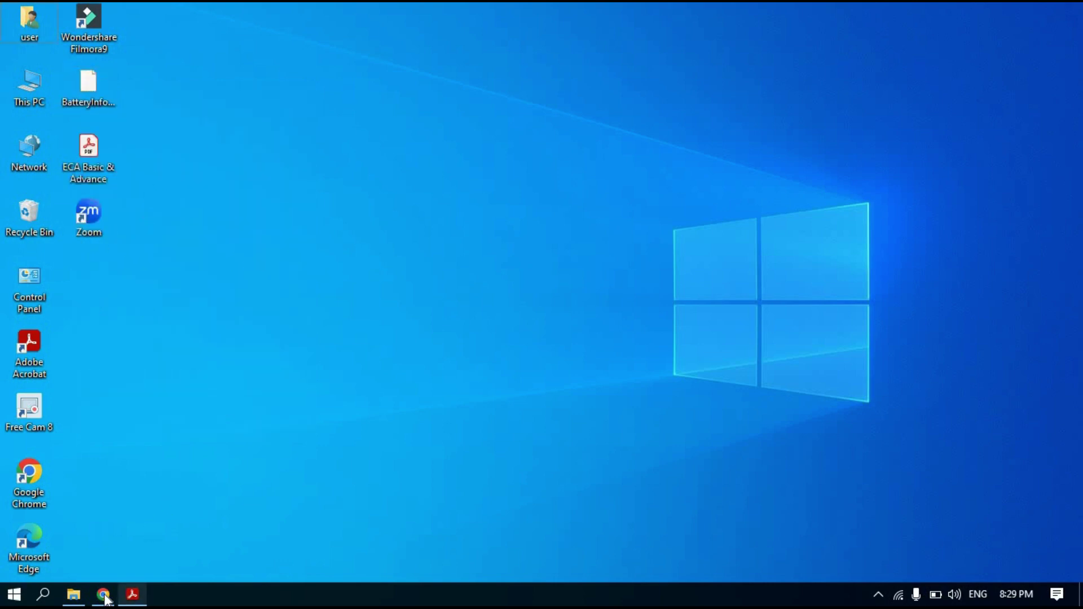
Switch to the Google Meet call in Chrome and try to present the entire screen
{"action": "left_click", "coordinate": [186, 515]}
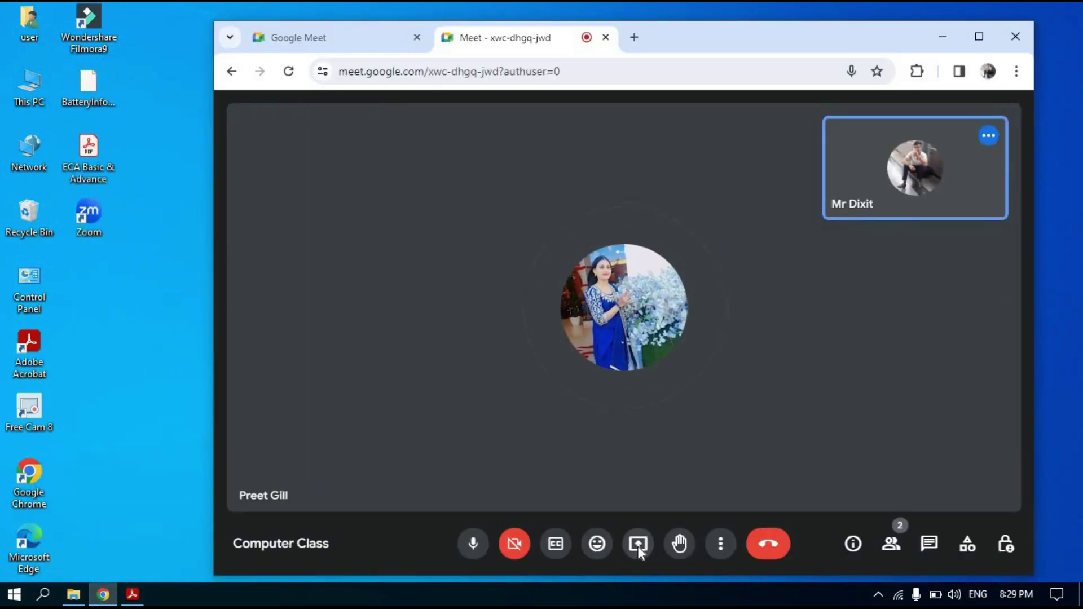
{"action": "left_click", "coordinate": [639, 545]}
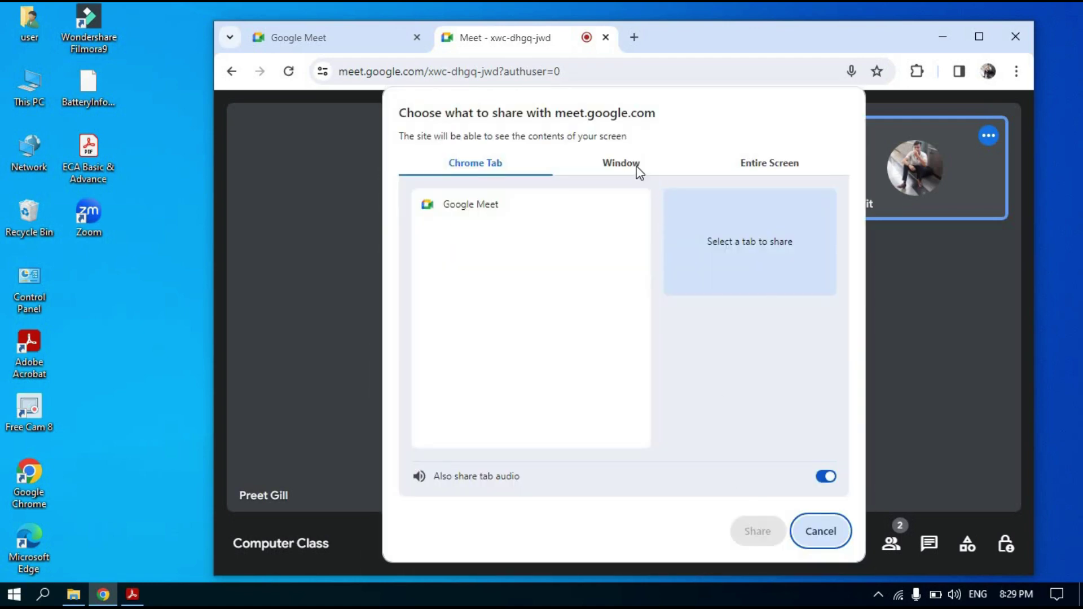
{"action": "left_click", "coordinate": [621, 164]}
{"action": "left_click", "coordinate": [766, 168]}
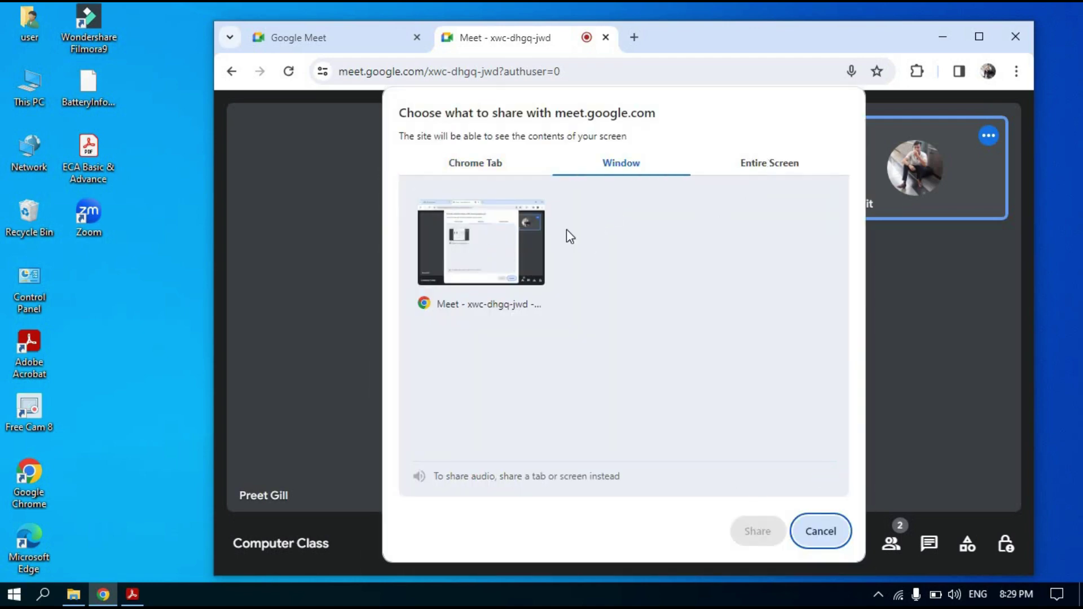
{"action": "left_click", "coordinate": [583, 293]}
{"action": "left_click", "coordinate": [763, 541]}
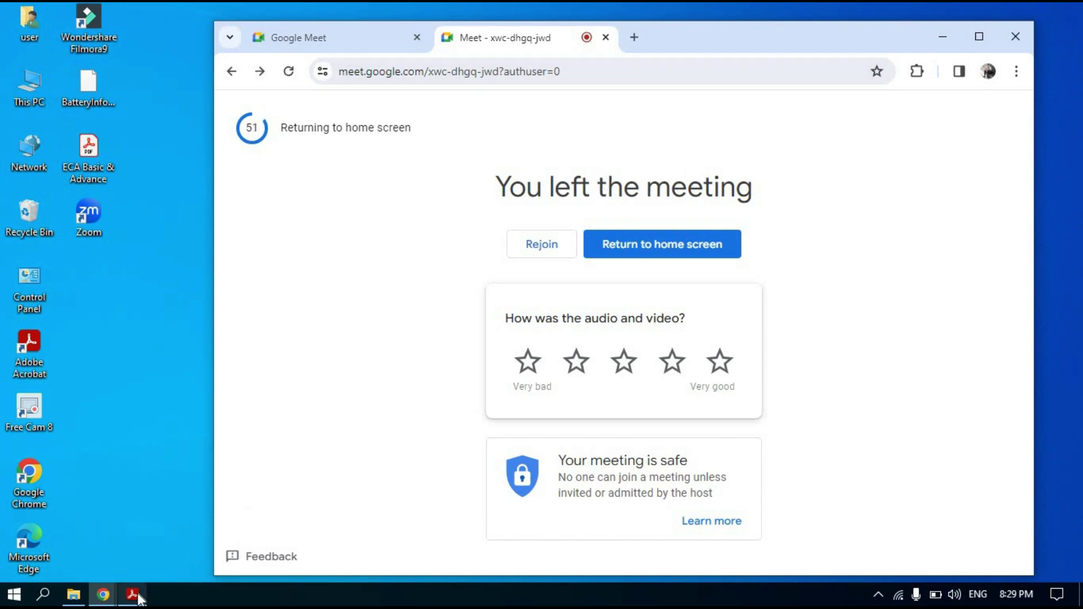
Rejoin the Computer Class meeting in Google Meet and turn the camera off
{"action": "mouse_move", "coordinate": [137, 596]}
{"action": "left_click", "coordinate": [103, 594]}
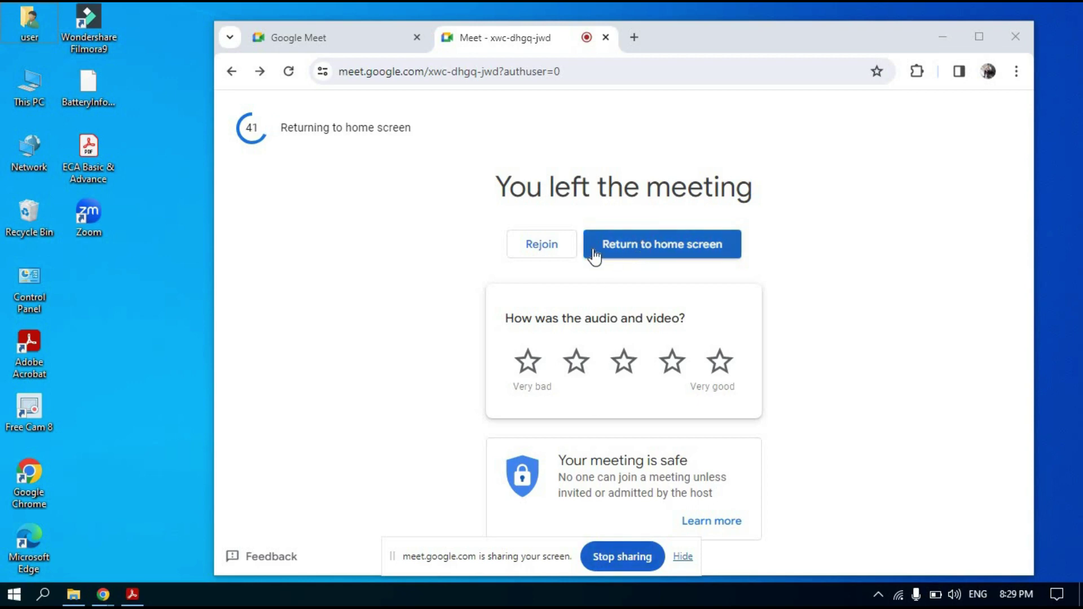
{"action": "left_click", "coordinate": [543, 252]}
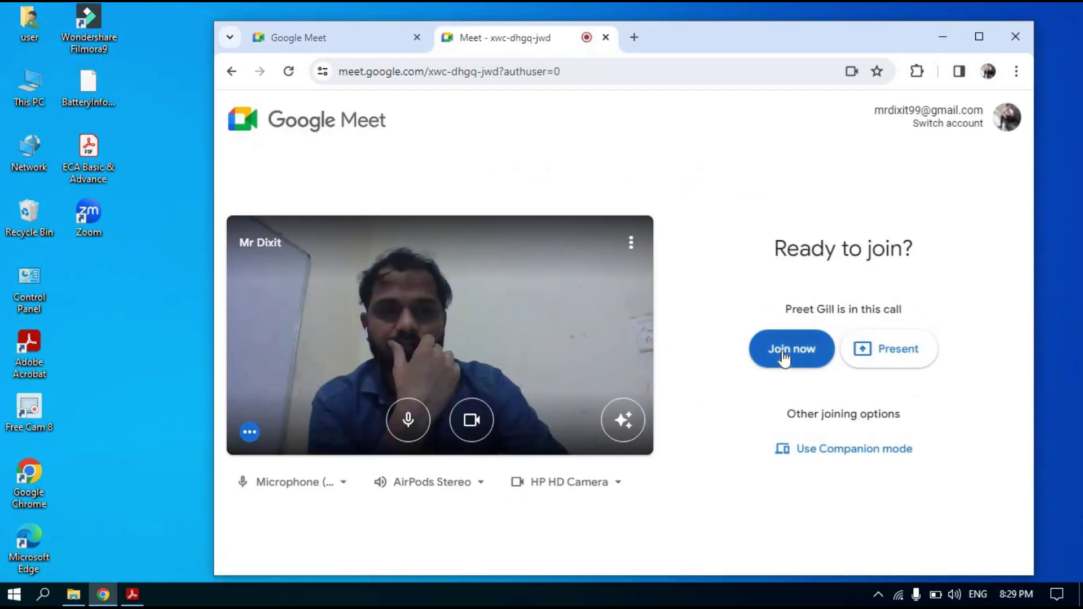
{"action": "left_click", "coordinate": [767, 345]}
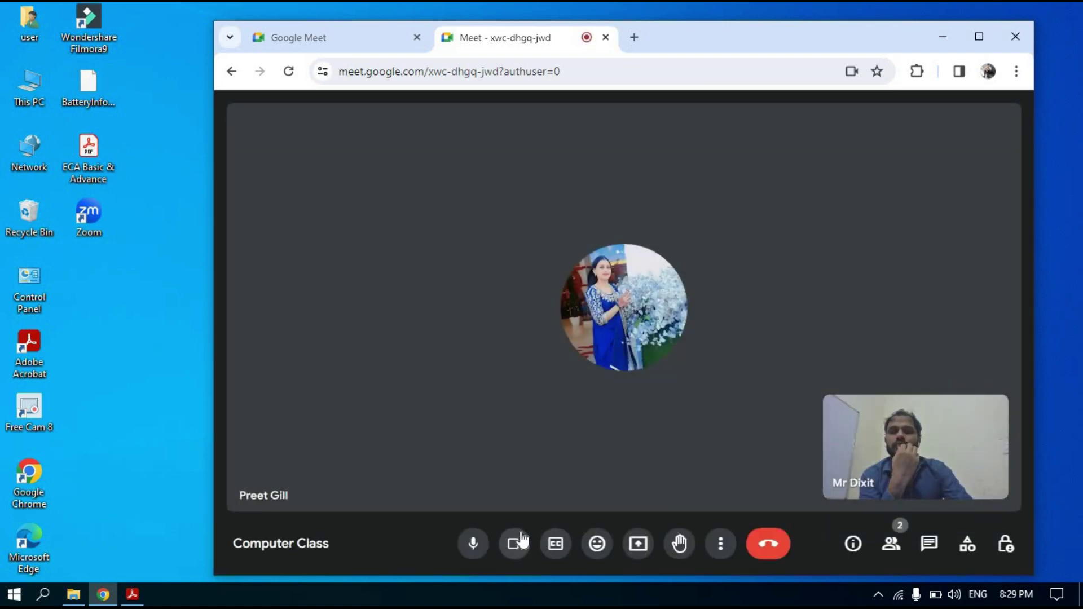
{"action": "left_click", "coordinate": [522, 541]}
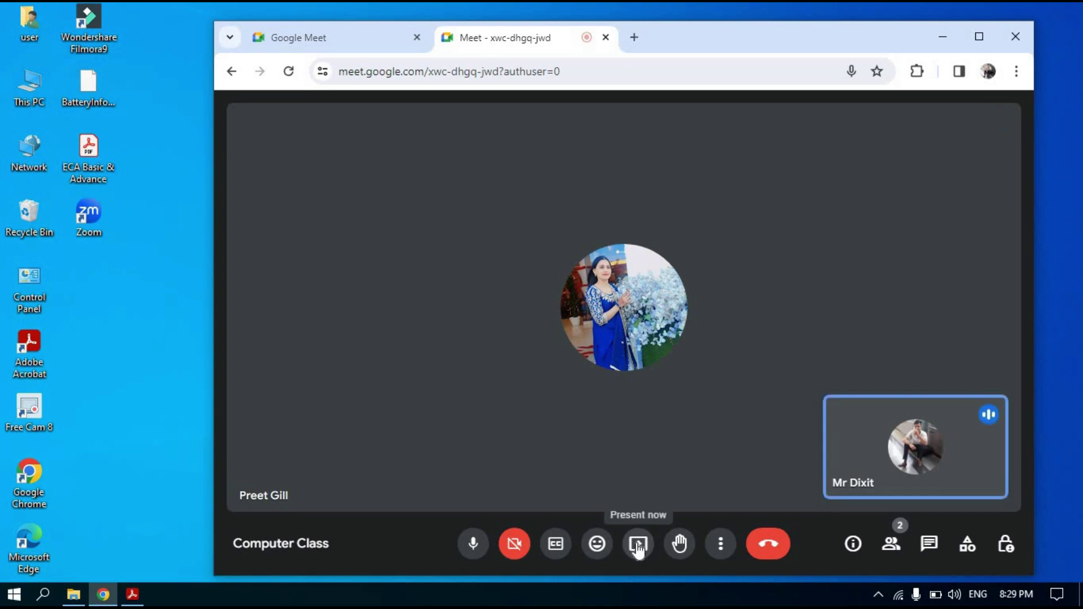
Maximize the Google Meet window and present the entire screen to the meeting
{"action": "left_click_drag", "start_coordinate": [554, 36], "coordinate": [432, 39]}
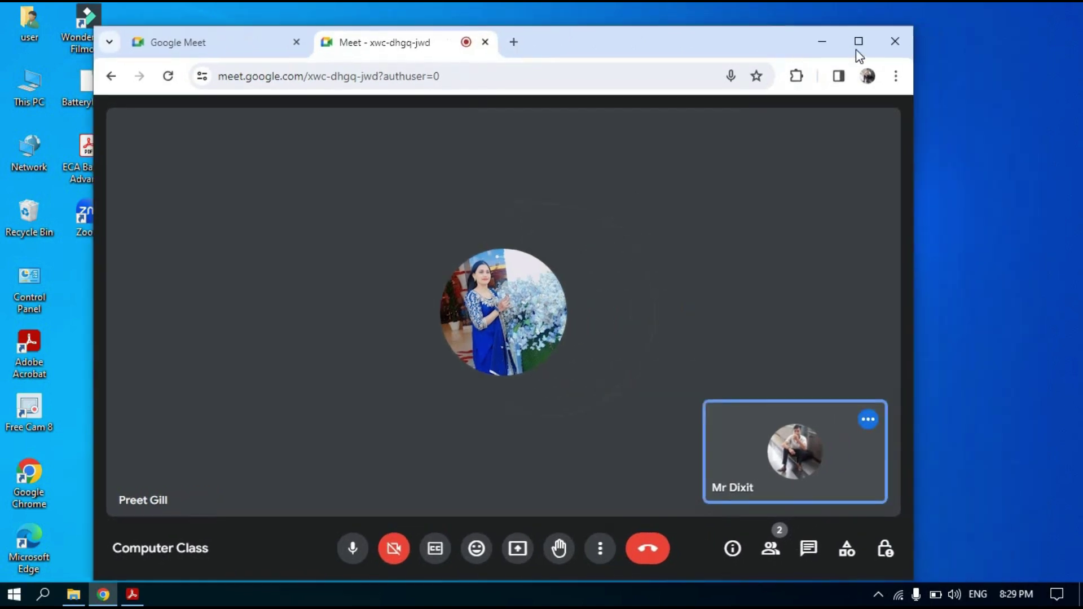
{"action": "left_click", "coordinate": [858, 39]}
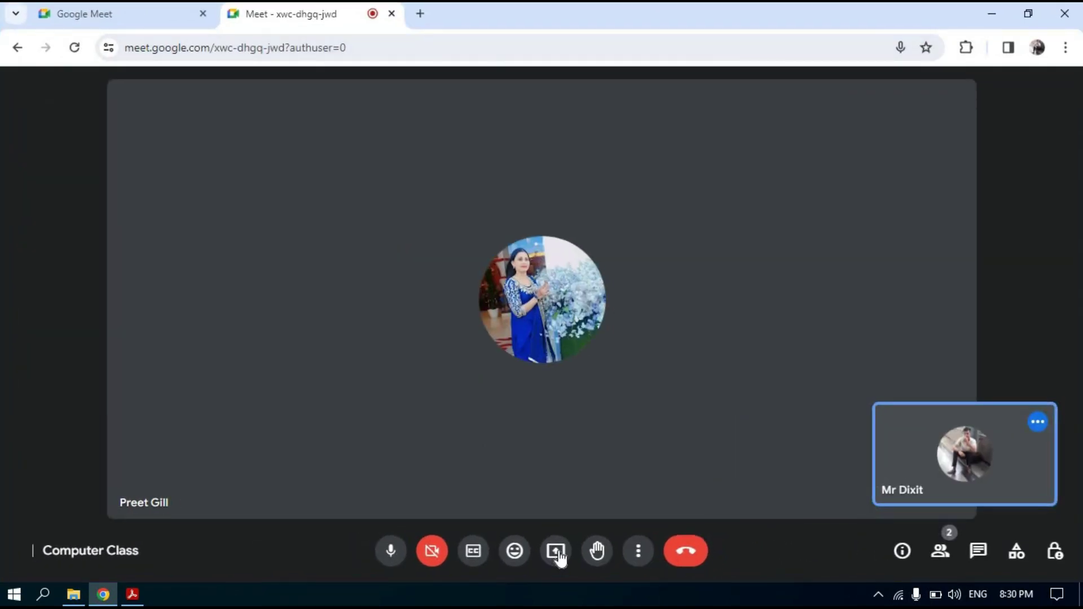
{"action": "left_click", "coordinate": [557, 553]}
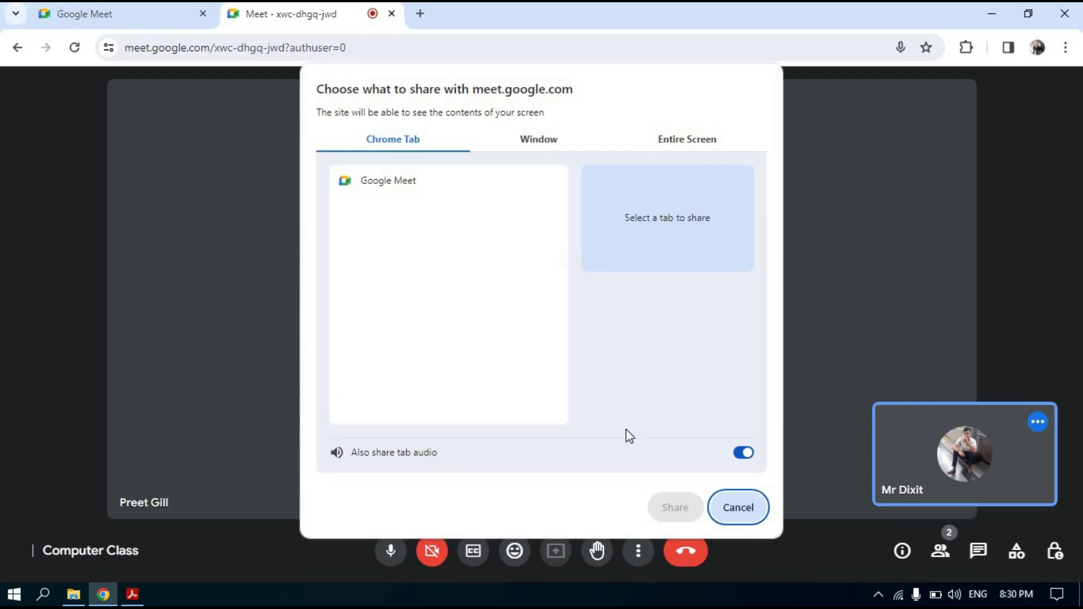
{"action": "left_click", "coordinate": [675, 144]}
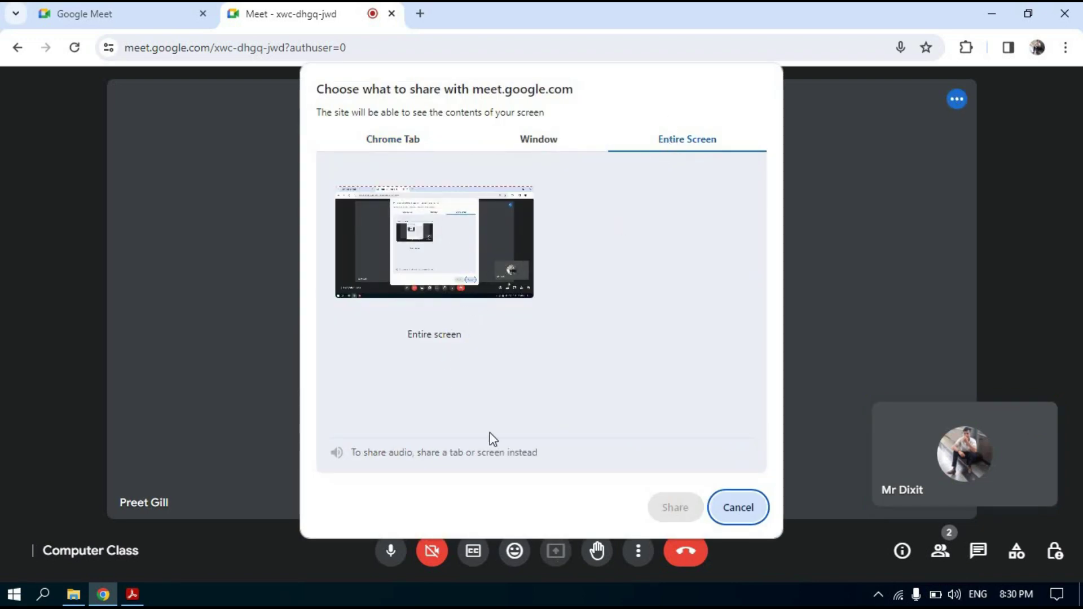
{"action": "left_click", "coordinate": [458, 255]}
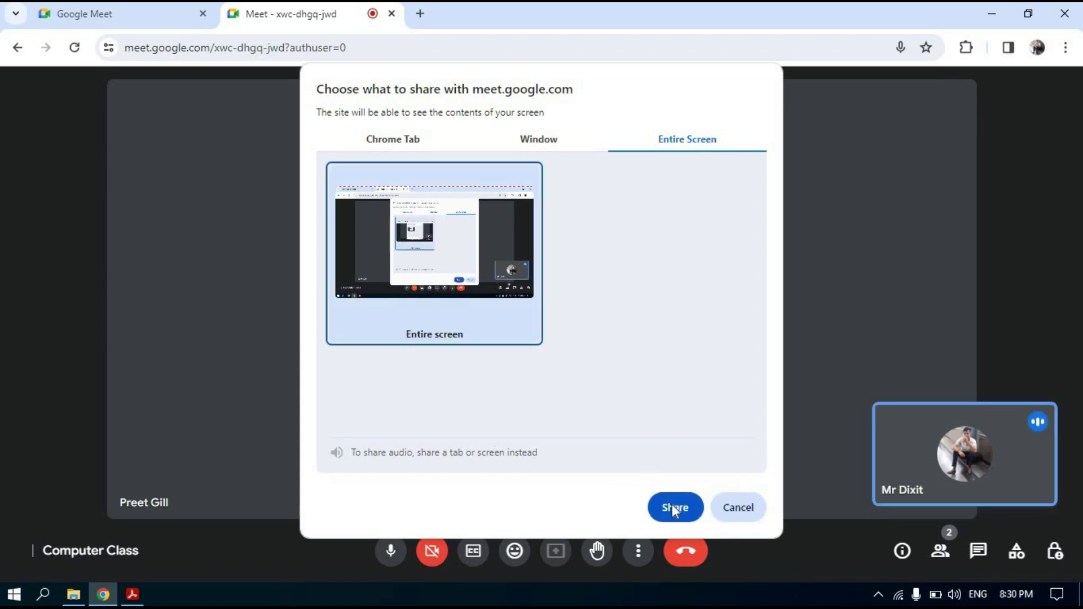
{"action": "left_click", "coordinate": [672, 505]}
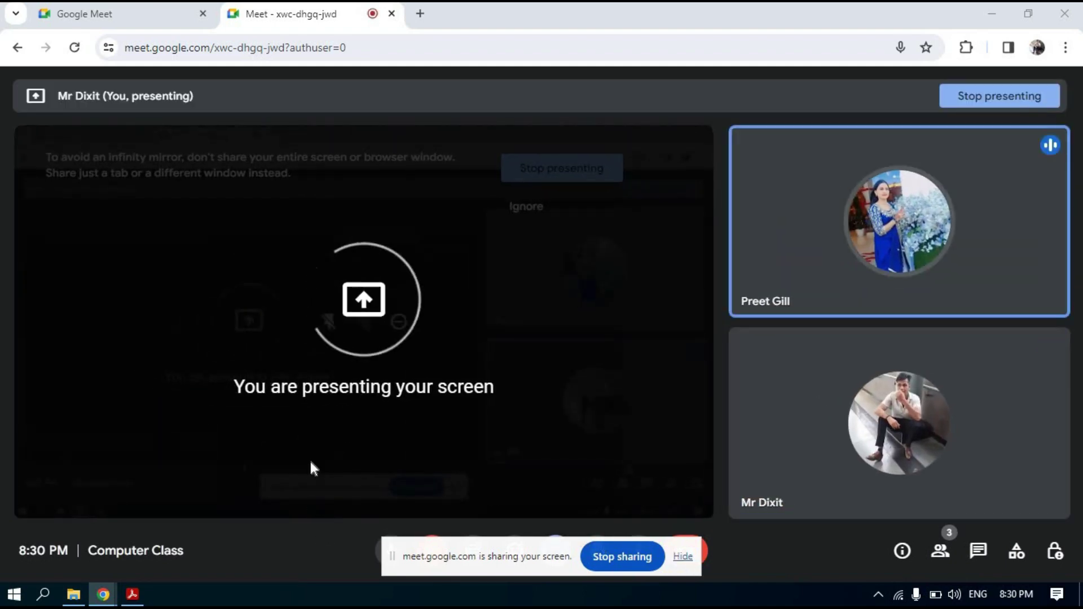
Return to the desktop, hide the screen-sharing notice and refresh the desktop
{"action": "key", "text": "super+d"}
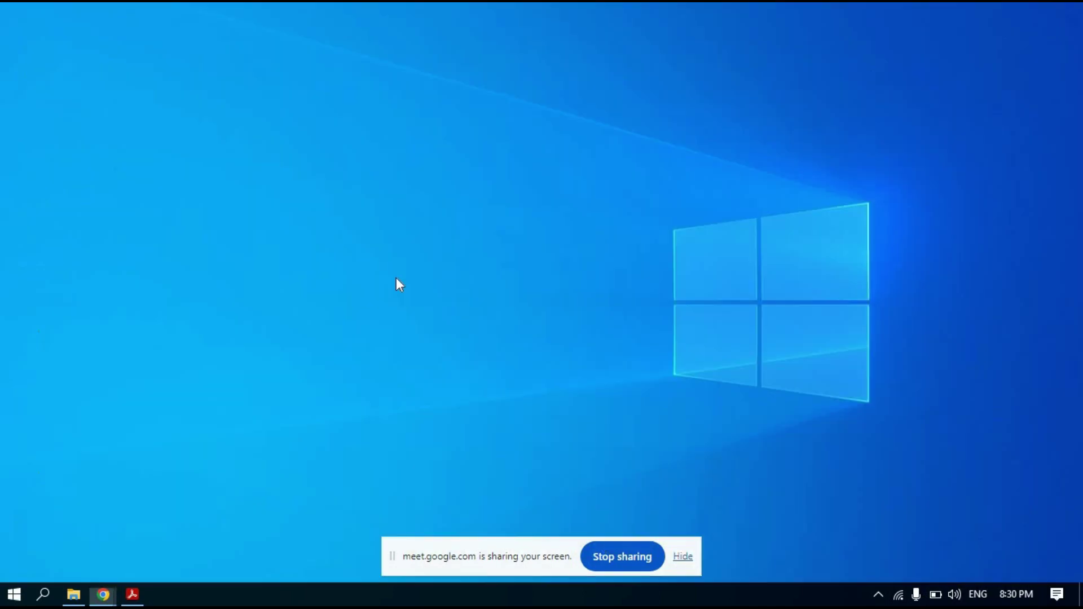
{"action": "left_click", "coordinate": [684, 556]}
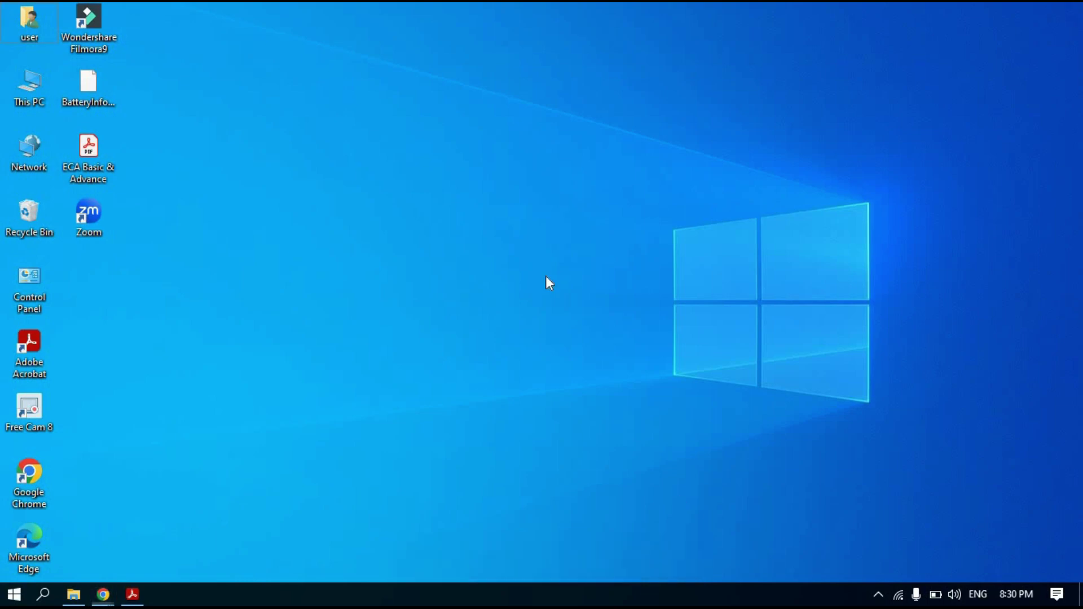
{"action": "right_click", "coordinate": [501, 229]}
{"action": "left_click", "coordinate": [548, 279]}
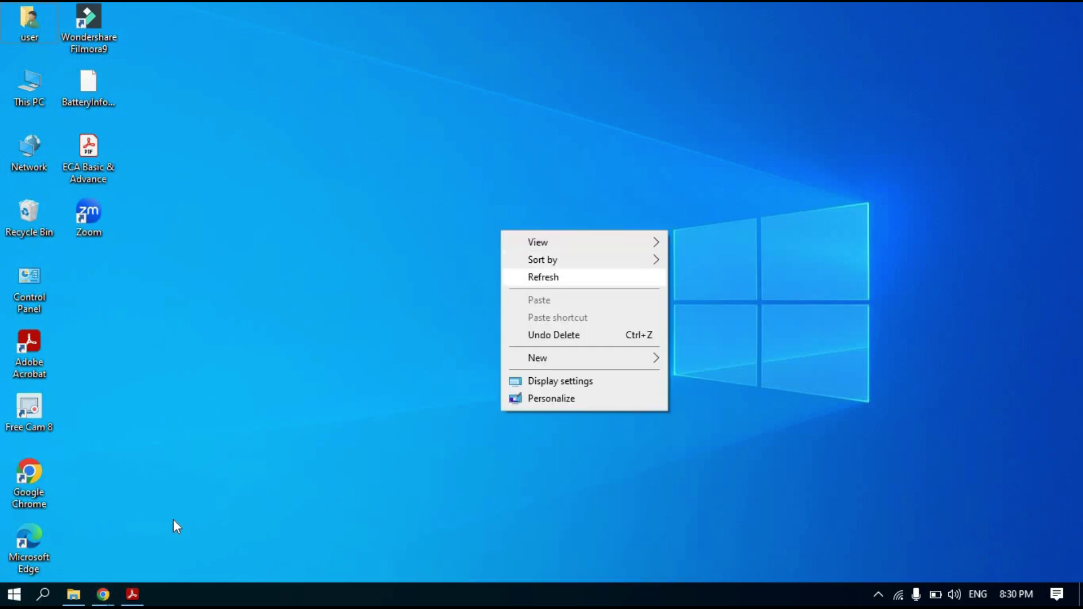
Review the Undo entry in the PDF's shortcut list and restore the deleted ECA folder on the desktop
{"action": "left_click", "coordinate": [133, 596]}
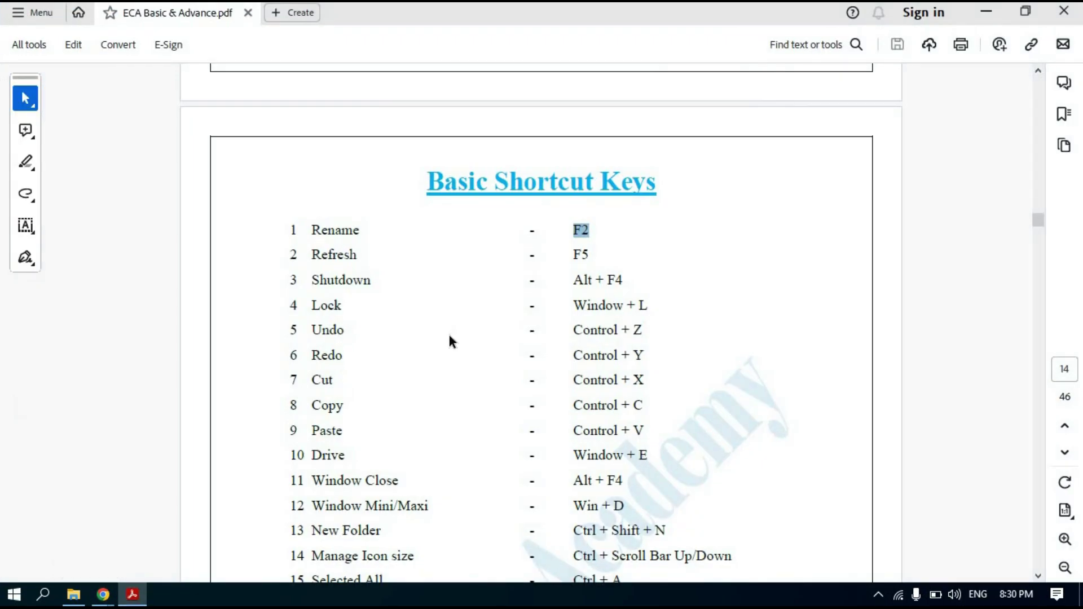
{"action": "key", "text": "super+d"}
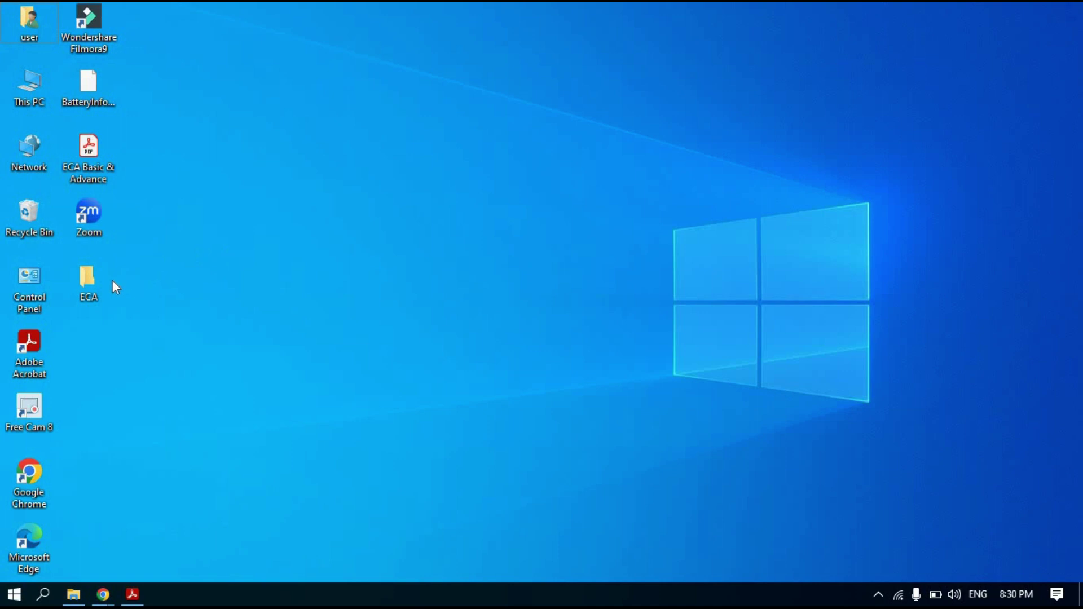
Delete the ECA folder from the desktop again and undo the deletion
{"action": "left_click", "coordinate": [113, 286]}
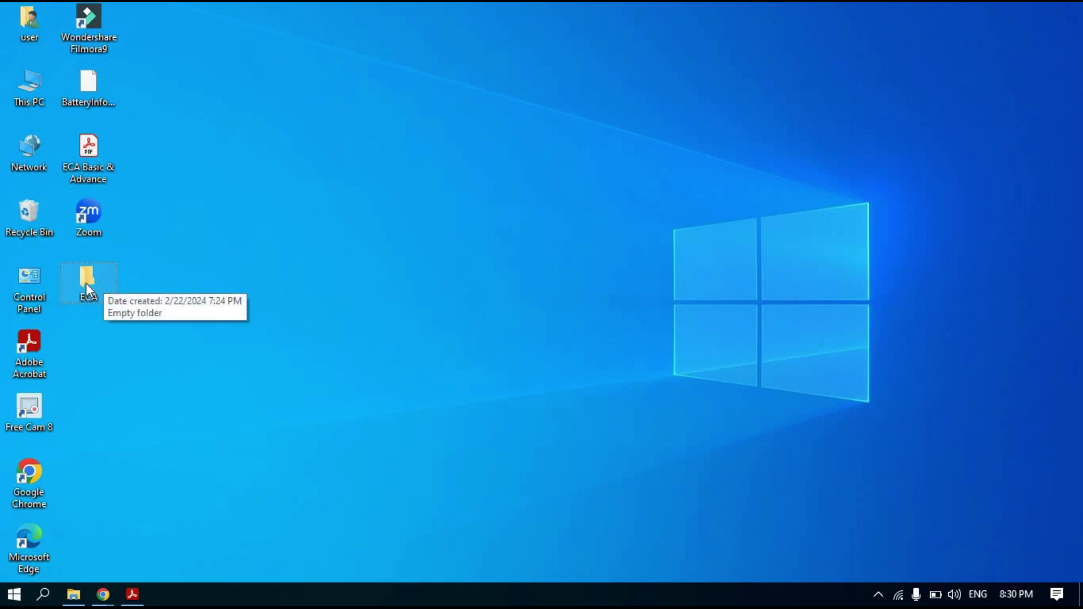
{"action": "key", "text": "shift+F10"}
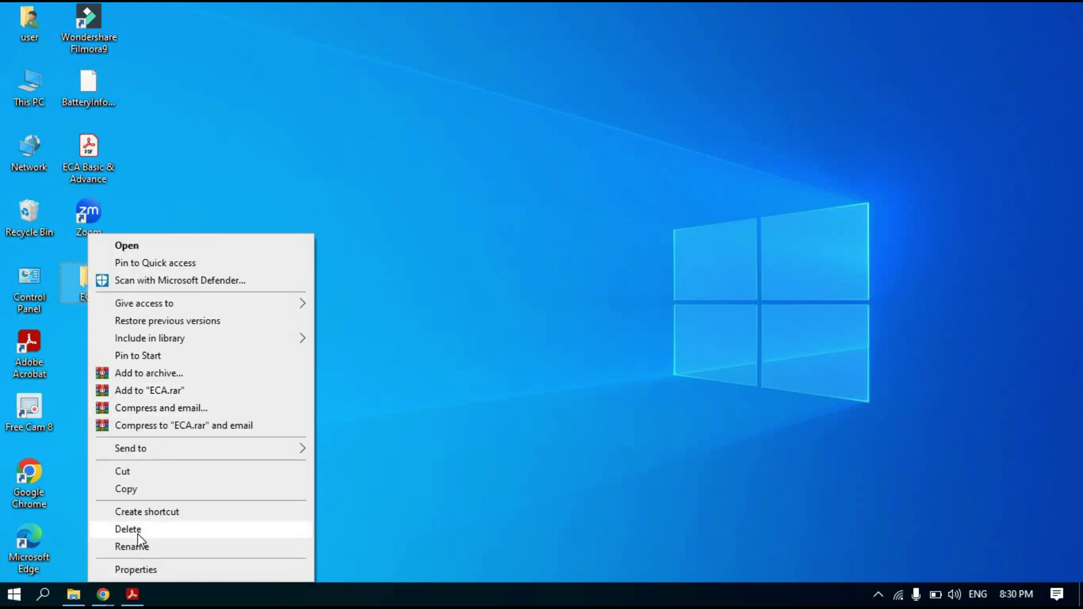
{"action": "left_click", "coordinate": [129, 529]}
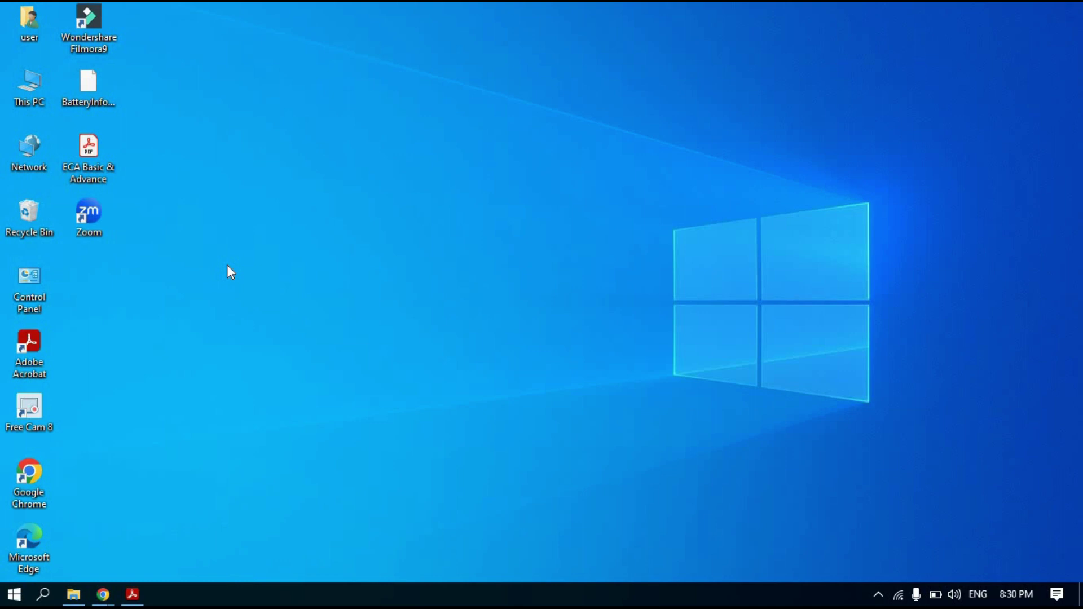
{"action": "key", "text": "ctrl+z"}
Remove the ECA folder from the desktop once more and restore it by undoing the deletion
{"action": "right_click", "coordinate": [92, 278]}
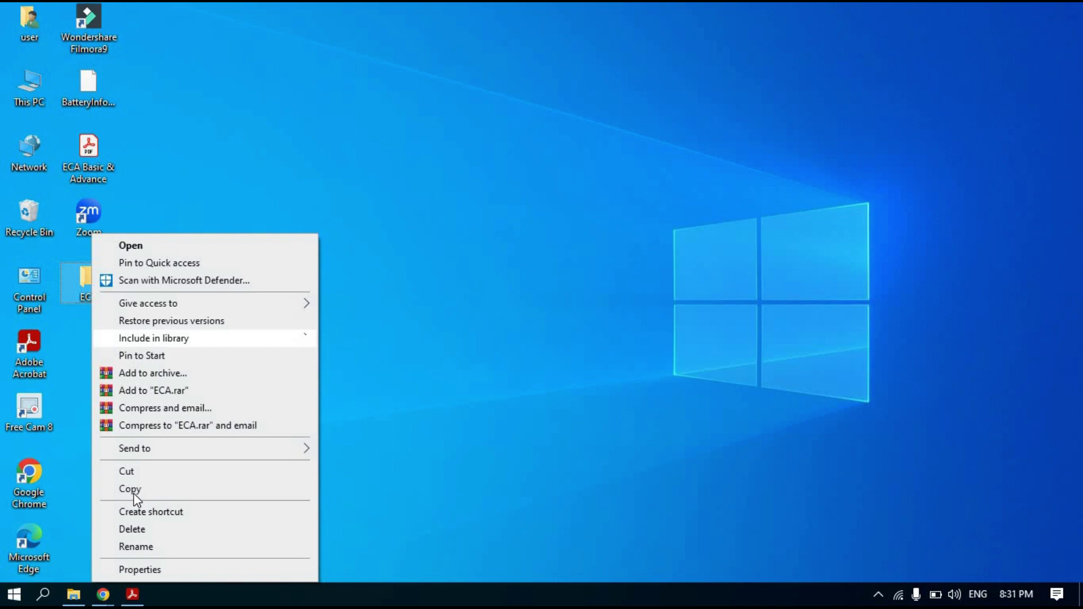
{"action": "left_click", "coordinate": [133, 529]}
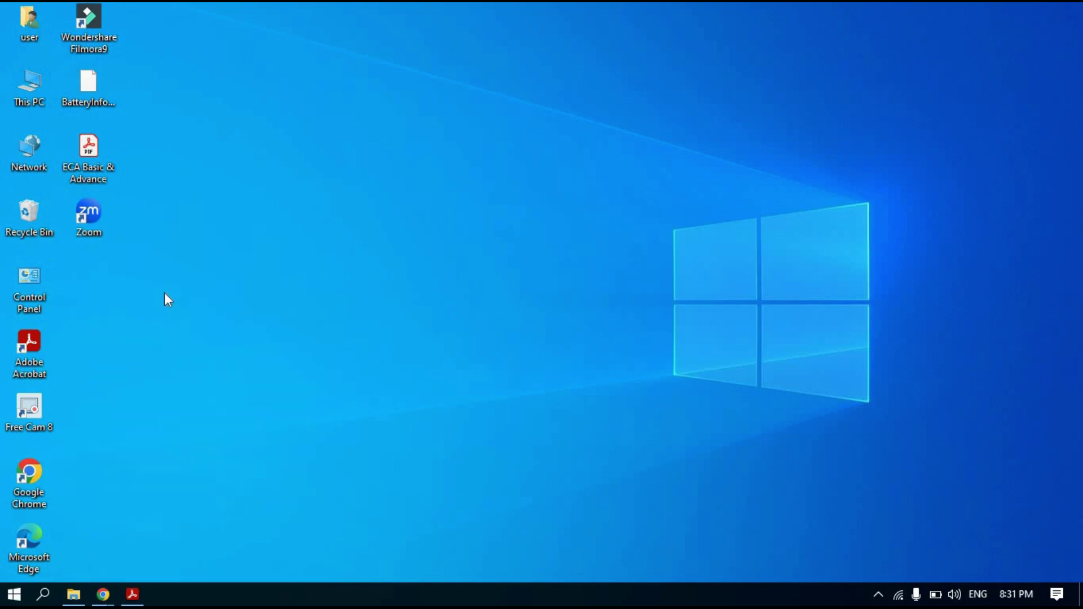
{"action": "key", "text": "ctrl+z"}
Review the Redo entry in the PDF's shortcut list and redo the ECA folder's deletion on the desktop
{"action": "left_click", "coordinate": [136, 598]}
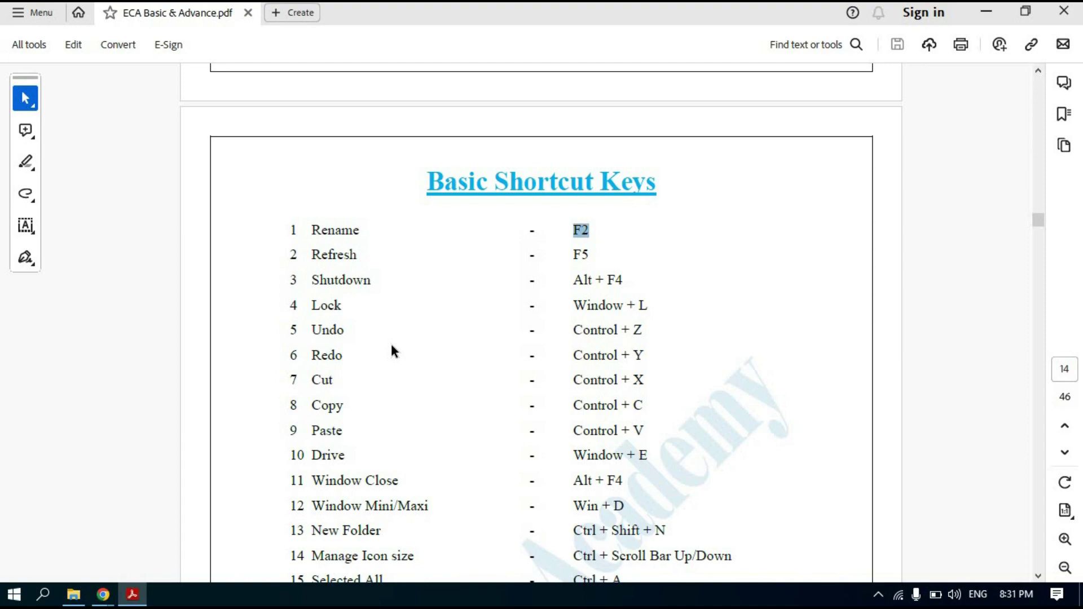
{"action": "key", "text": "super+d"}
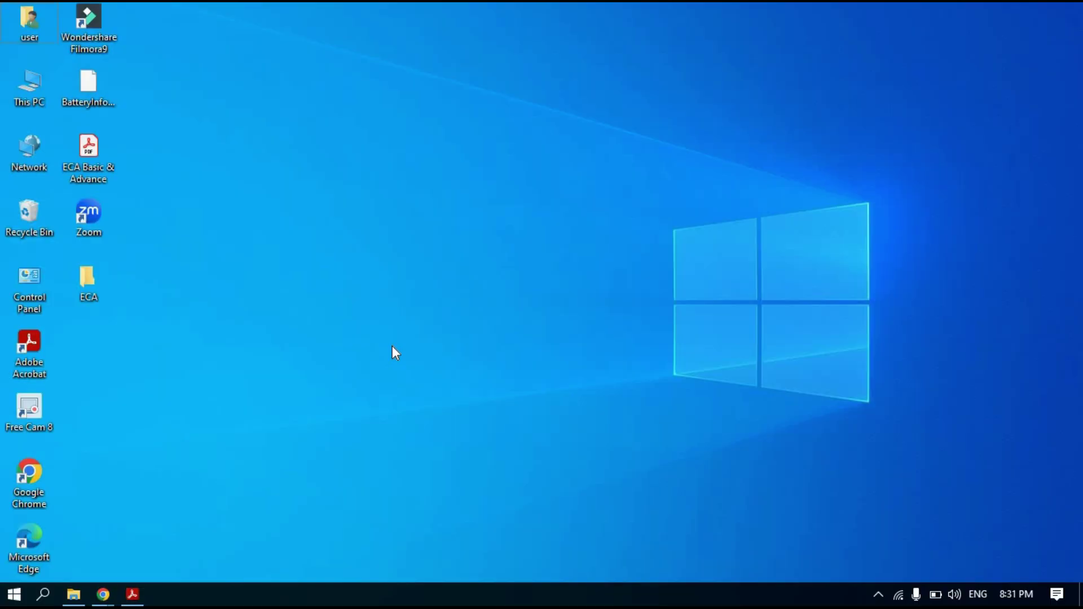
{"action": "key", "text": "super+d"}
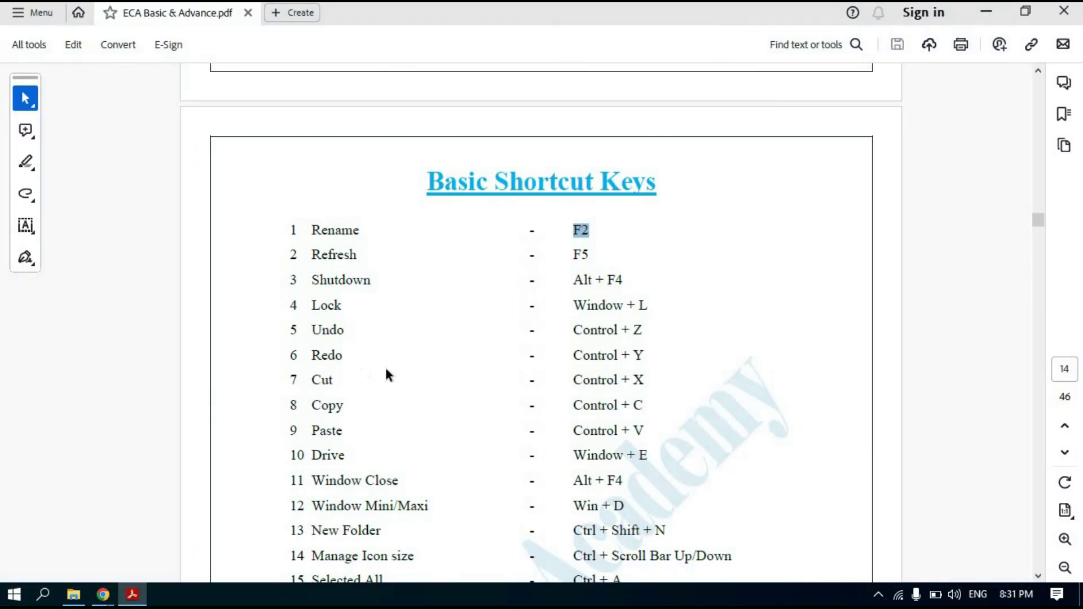
{"action": "left_click", "coordinate": [619, 368]}
{"action": "left_click_drag", "start_coordinate": [573, 356], "coordinate": [648, 358]}
{"action": "left_click", "coordinate": [606, 360]}
{"action": "key", "text": "super+d"}
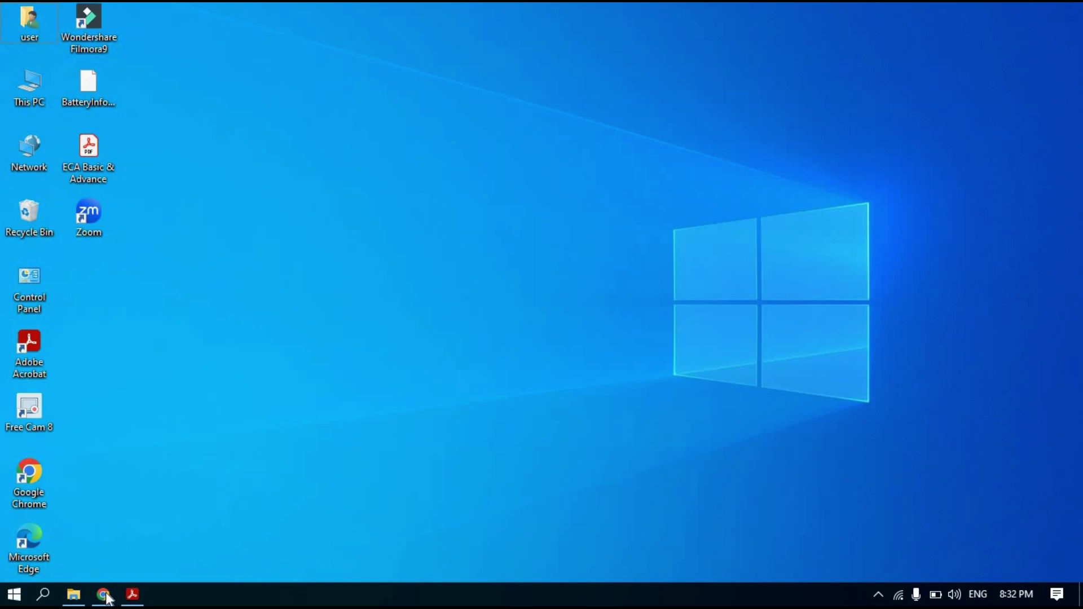
Check the shortcut list in the PDF, return to the desktop and create a new folder named ECA
{"action": "left_click", "coordinate": [129, 597]}
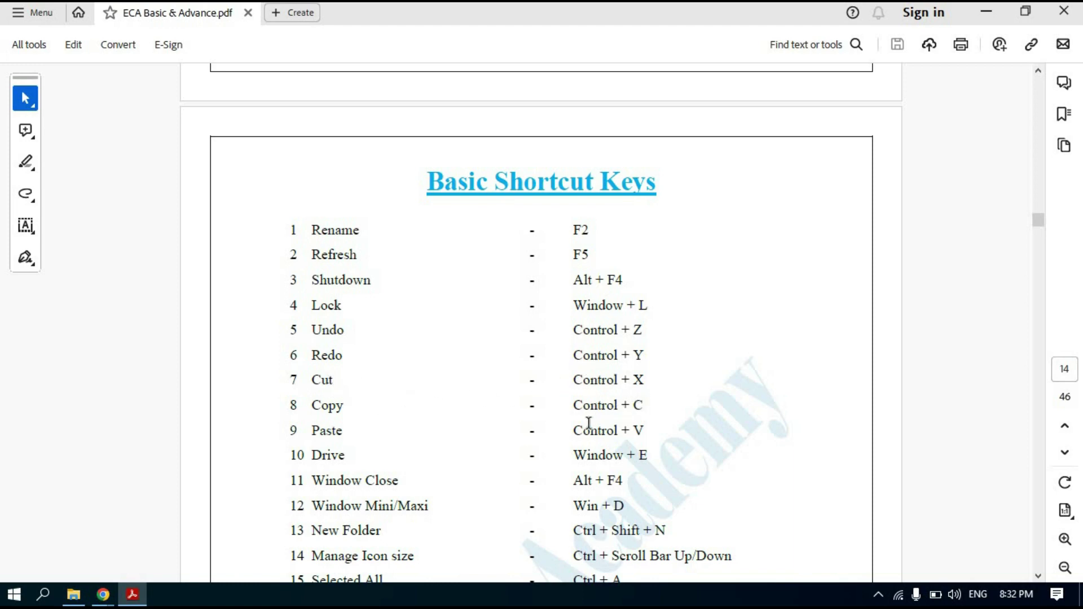
{"action": "key", "text": "super+d"}
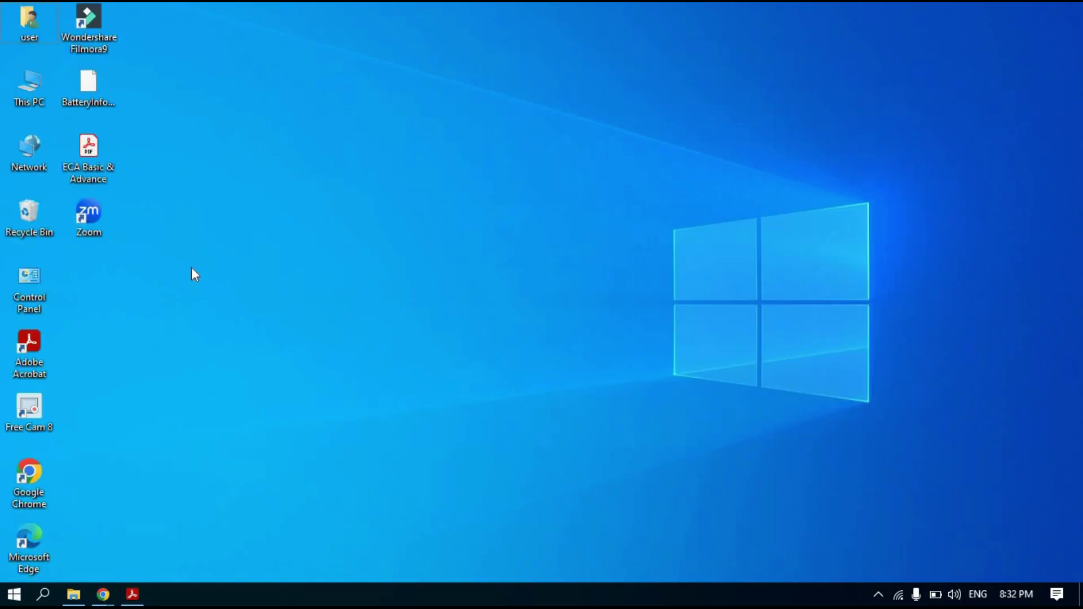
{"action": "right_click", "coordinate": [264, 212]}
{"action": "left_click", "coordinate": [350, 397]}
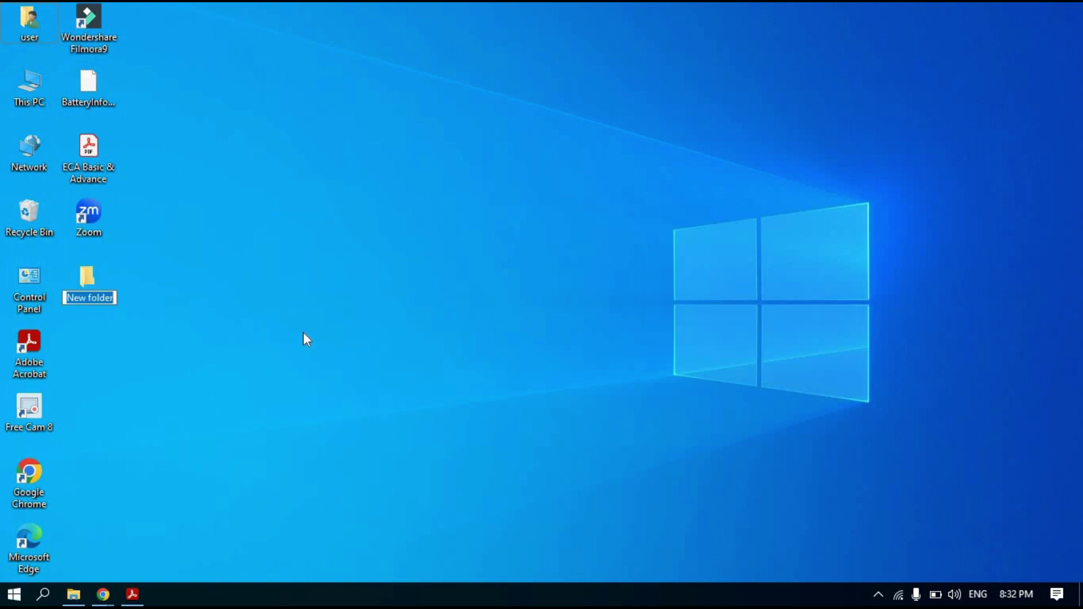
{"action": "type", "text": "ECA"}
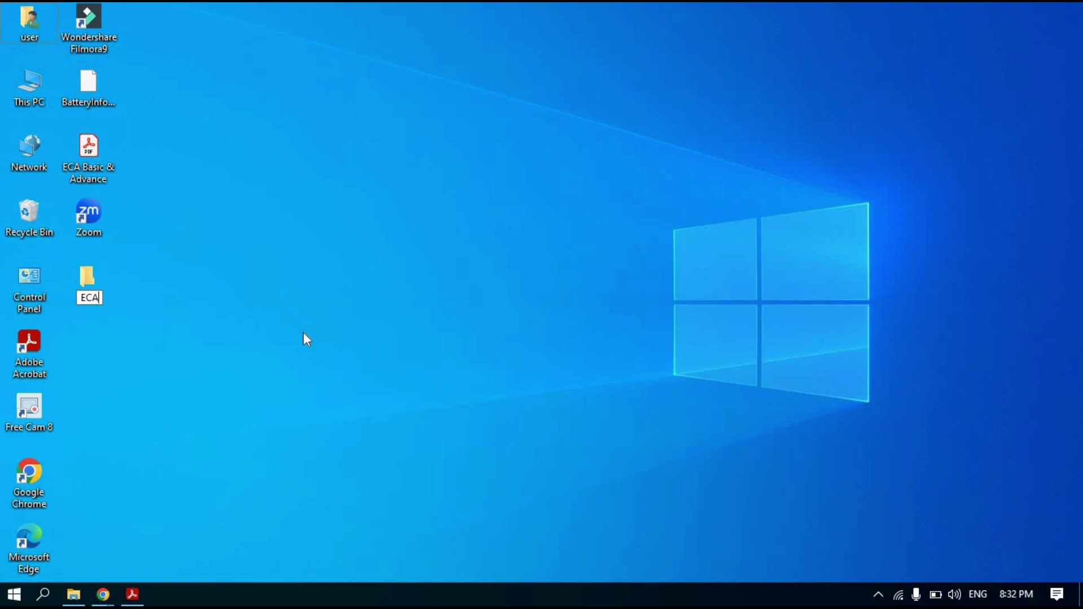
{"action": "key", "text": "Return"}
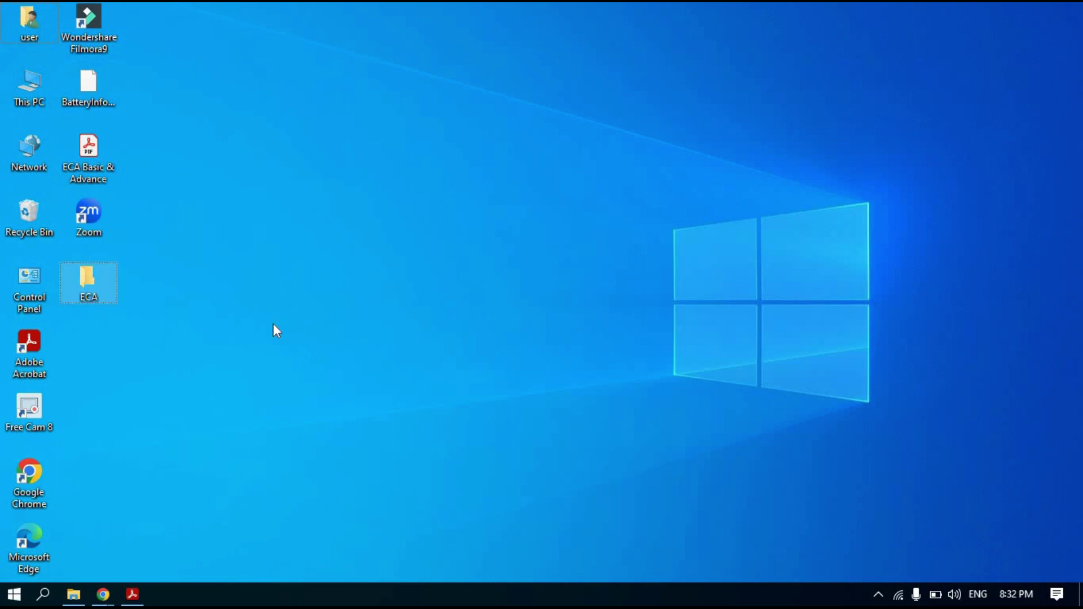
{"action": "left_click", "coordinate": [267, 350]}
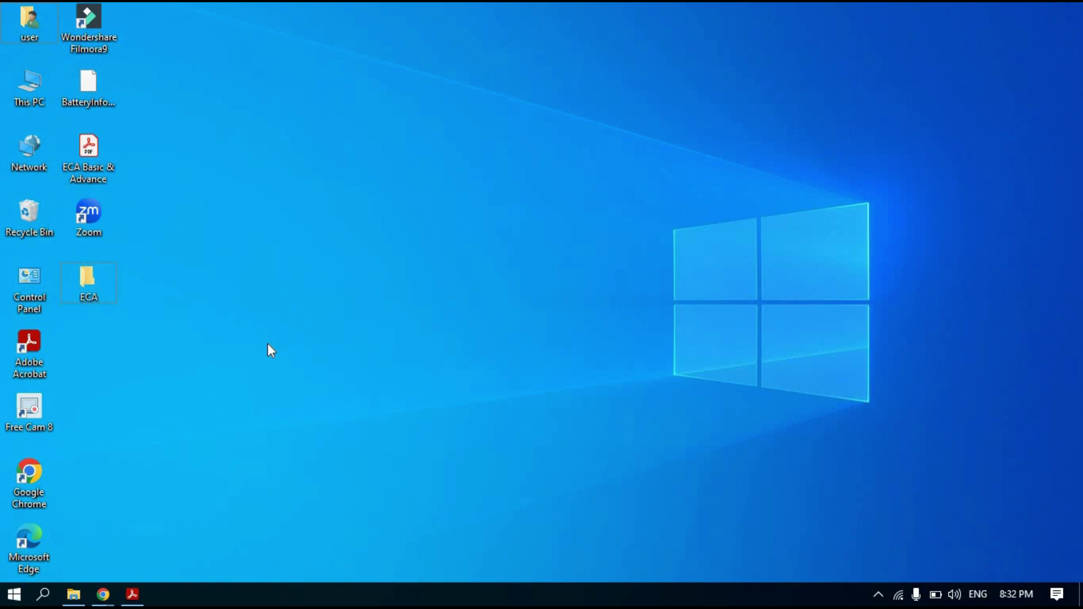
Create a second folder on the desktop named ECA-2
{"action": "key", "text": "ctrl+shift+n"}
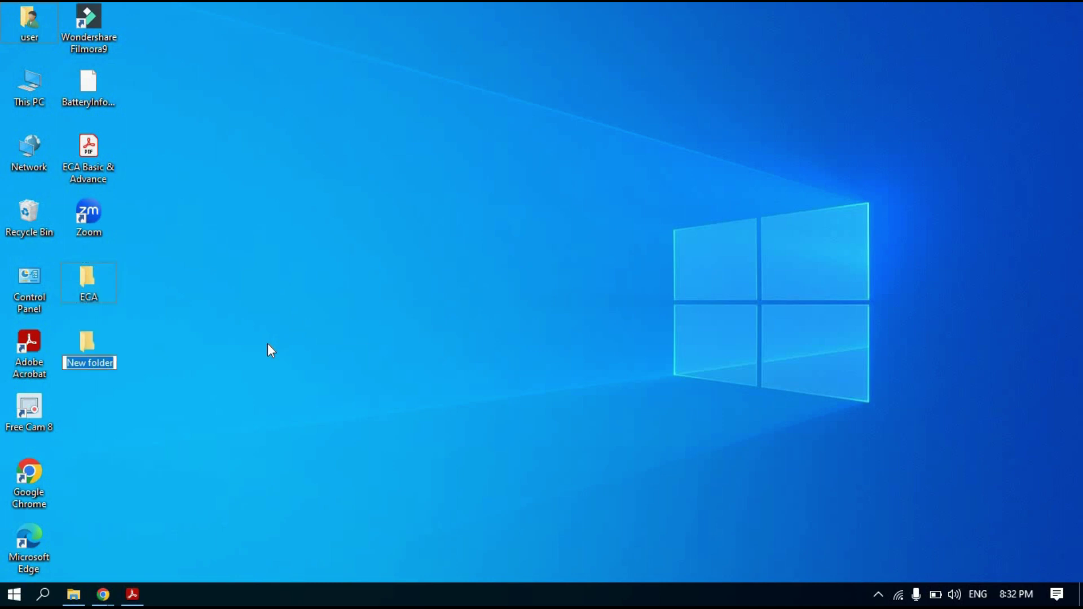
{"action": "type", "text": "EC"}
{"action": "type", "text": "A-2"}
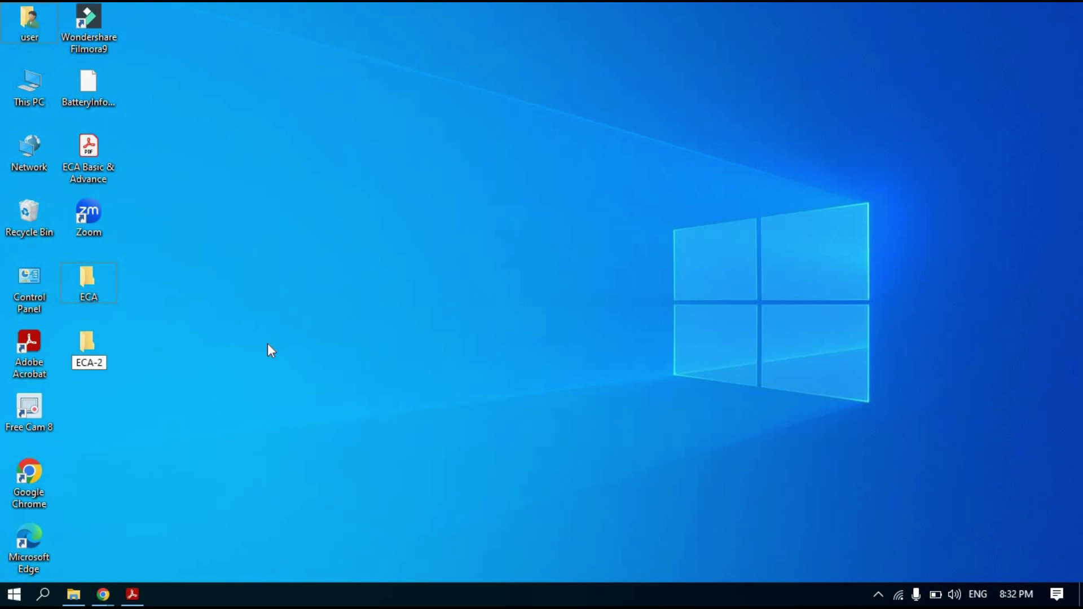
{"action": "key", "text": "Return"}
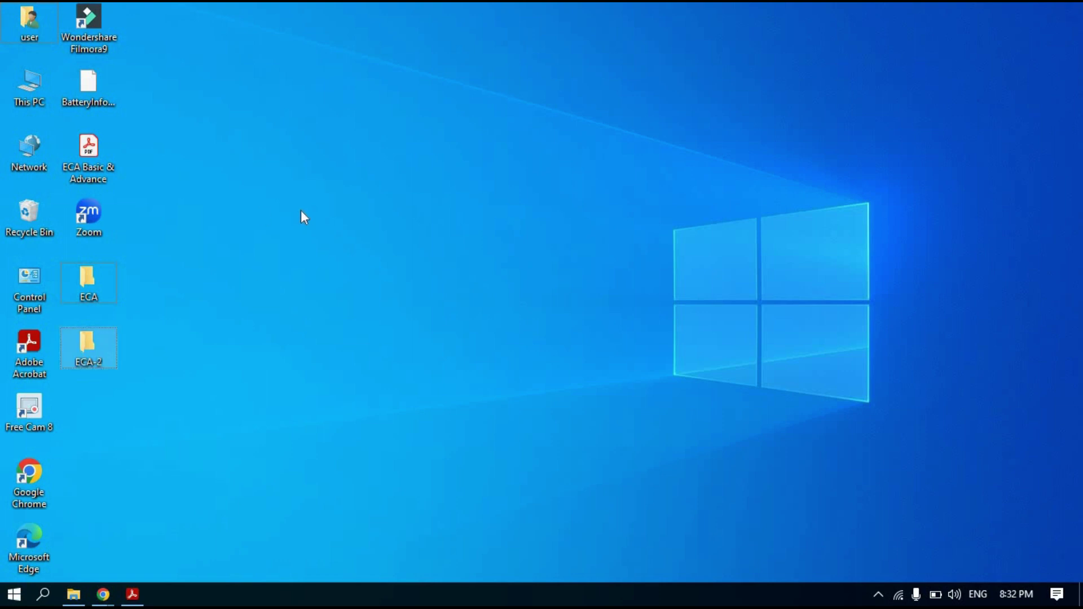
{"action": "left_click", "coordinate": [212, 322]}
Open the ECA and ECA-2 folders in turn to check their contents and return to the desktop
{"action": "mouse_move", "coordinate": [93, 345]}
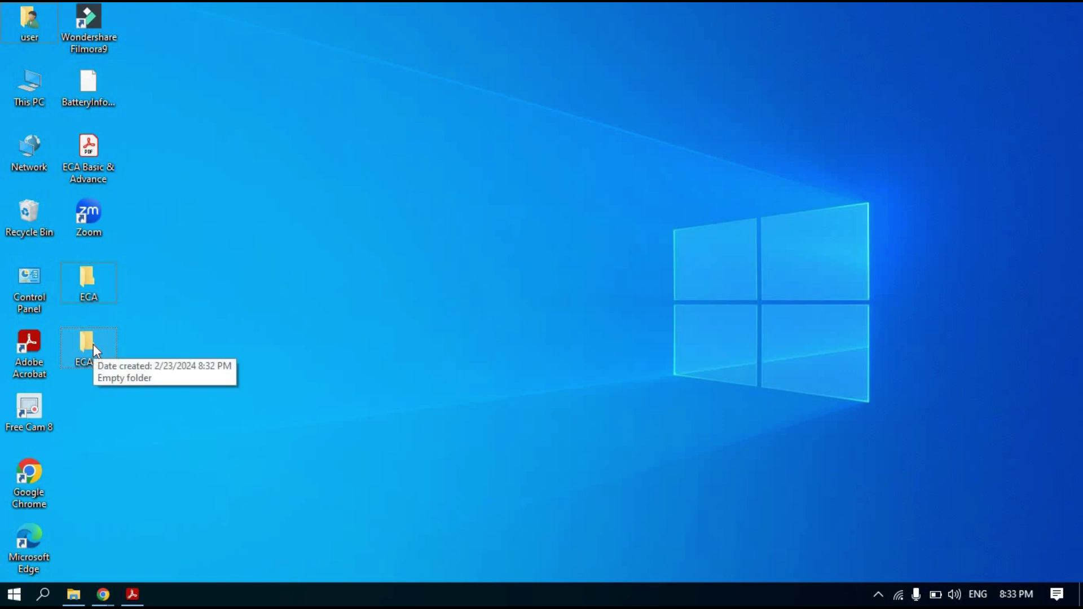
{"action": "double_click", "coordinate": [93, 285]}
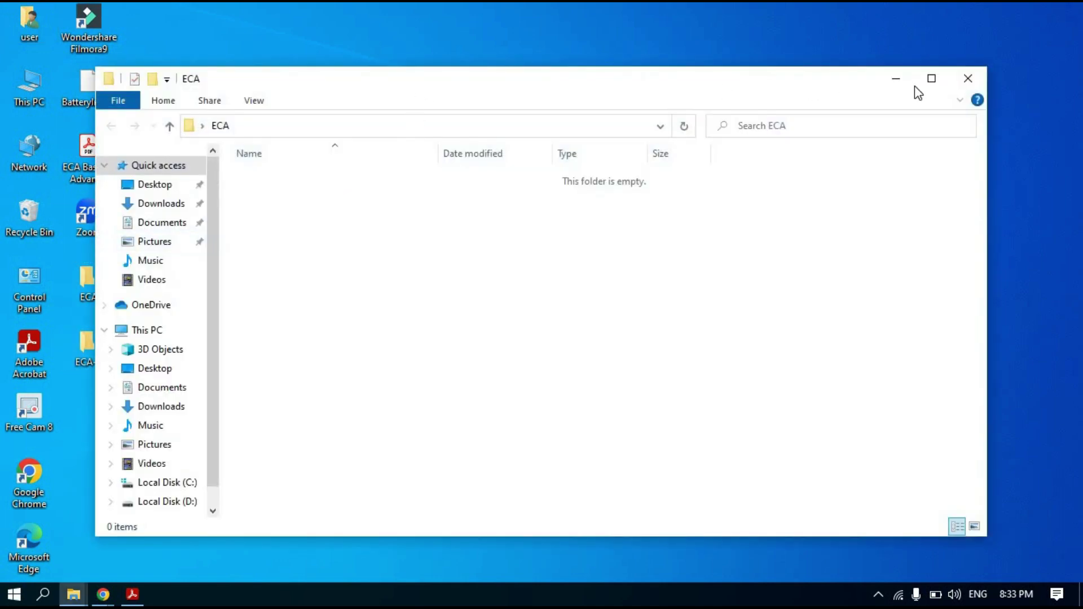
{"action": "left_click", "coordinate": [933, 80]}
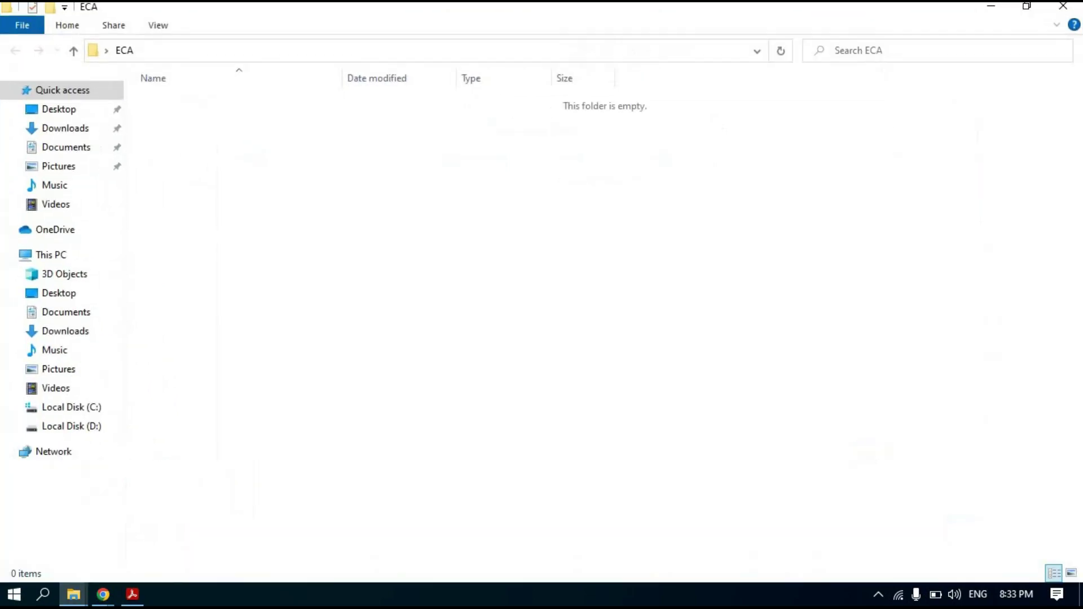
{"action": "left_click", "coordinate": [988, 9]}
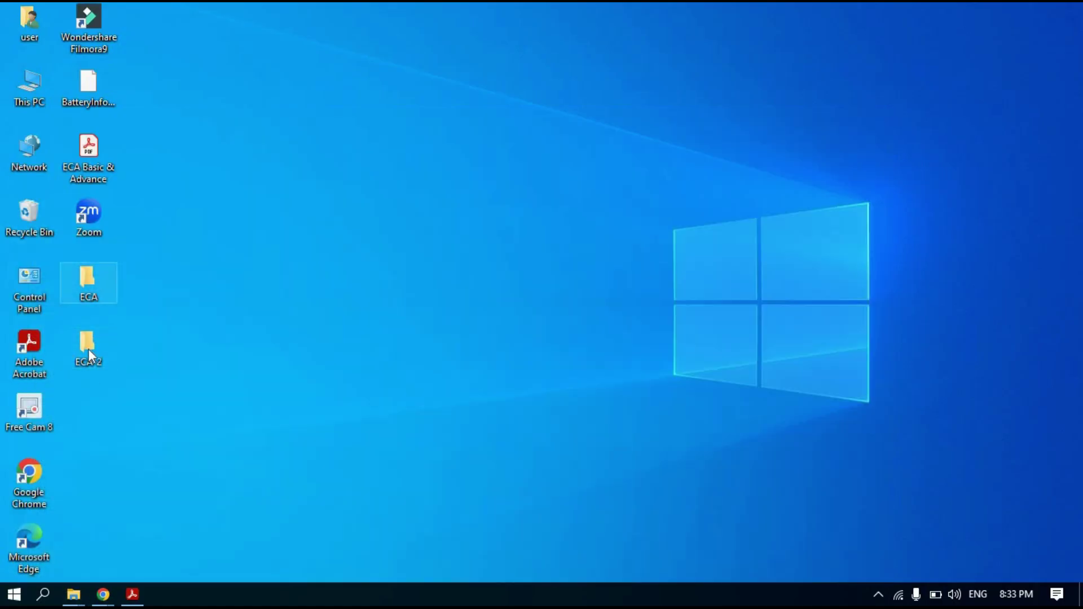
{"action": "double_click", "coordinate": [95, 282]}
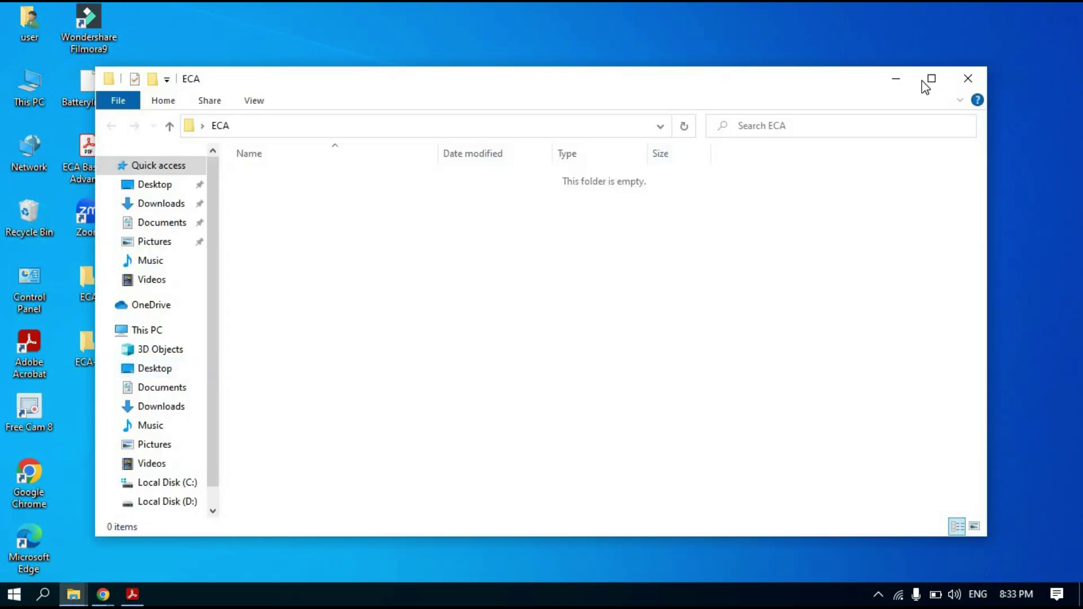
{"action": "key", "text": "alt+F4"}
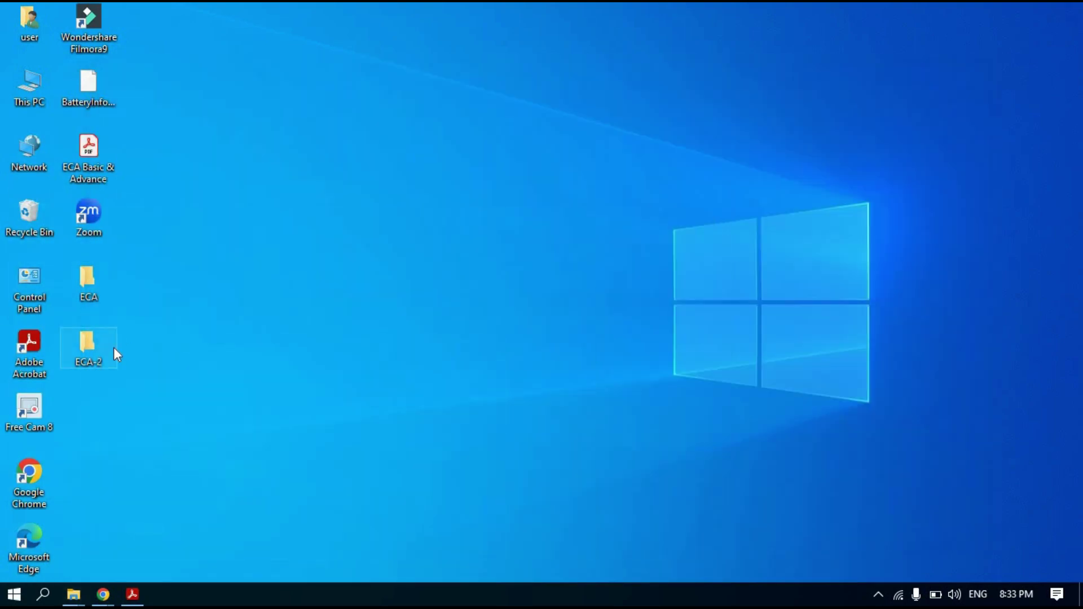
{"action": "double_click", "coordinate": [95, 348]}
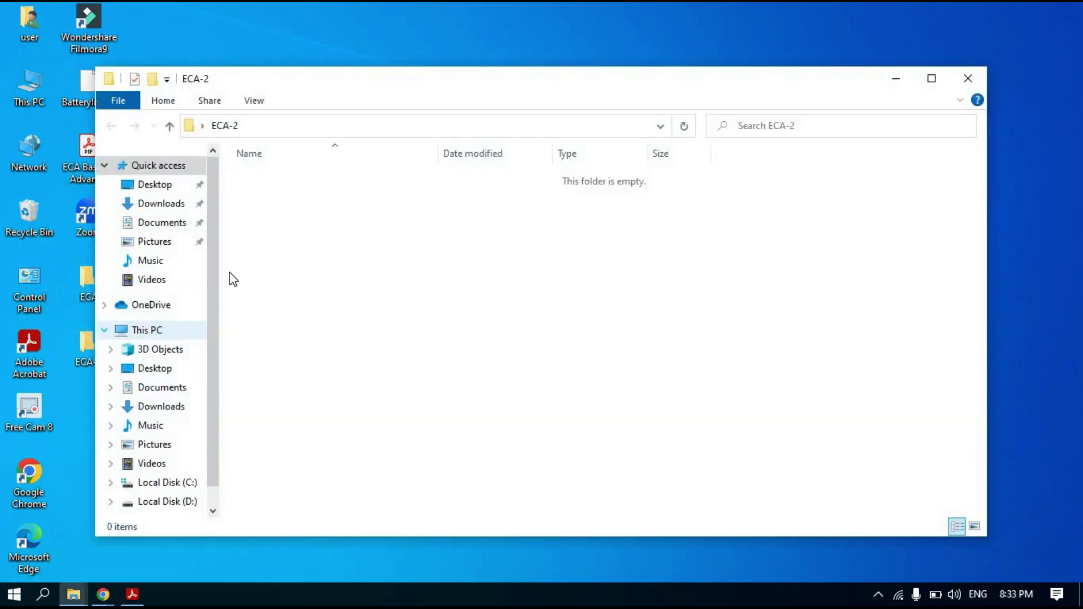
{"action": "left_click", "coordinate": [969, 79]}
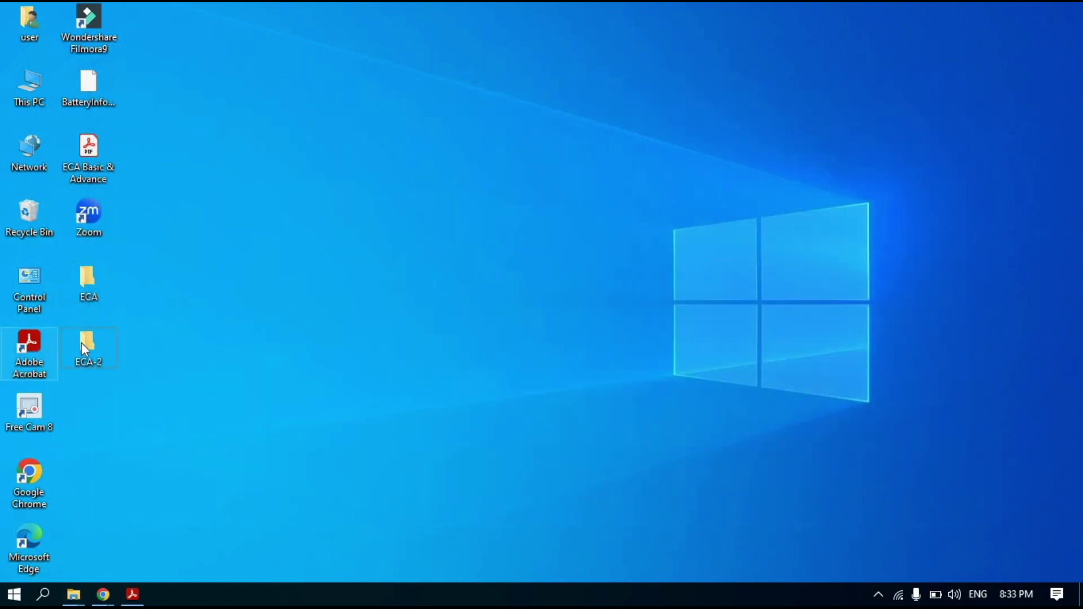
Cut the ECA-2 folder on the desktop and open the ECA folder as its destination
{"action": "right_click", "coordinate": [99, 348]}
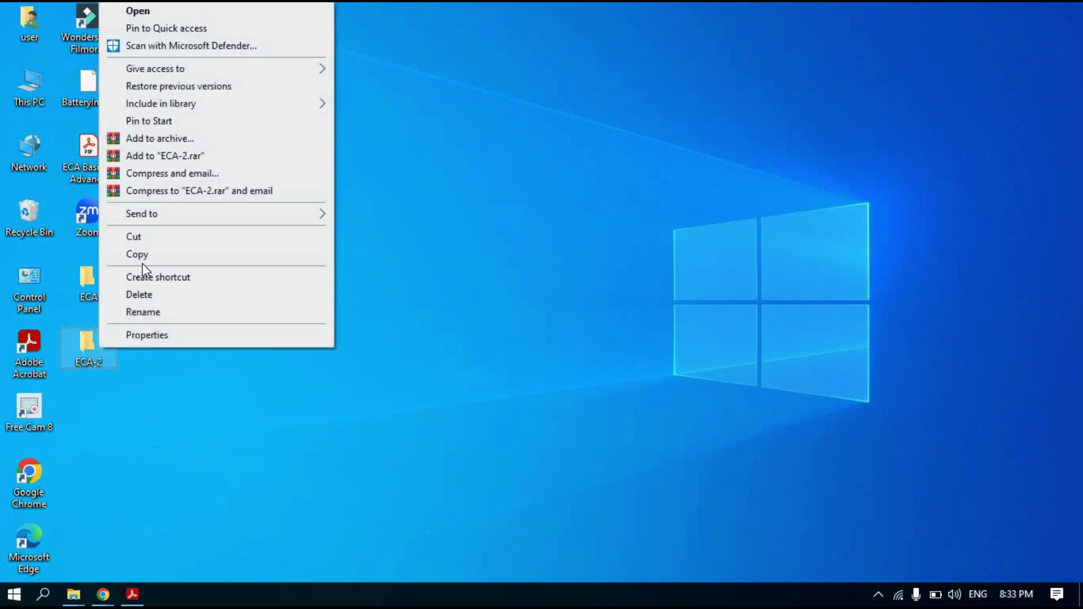
{"action": "left_click", "coordinate": [145, 235]}
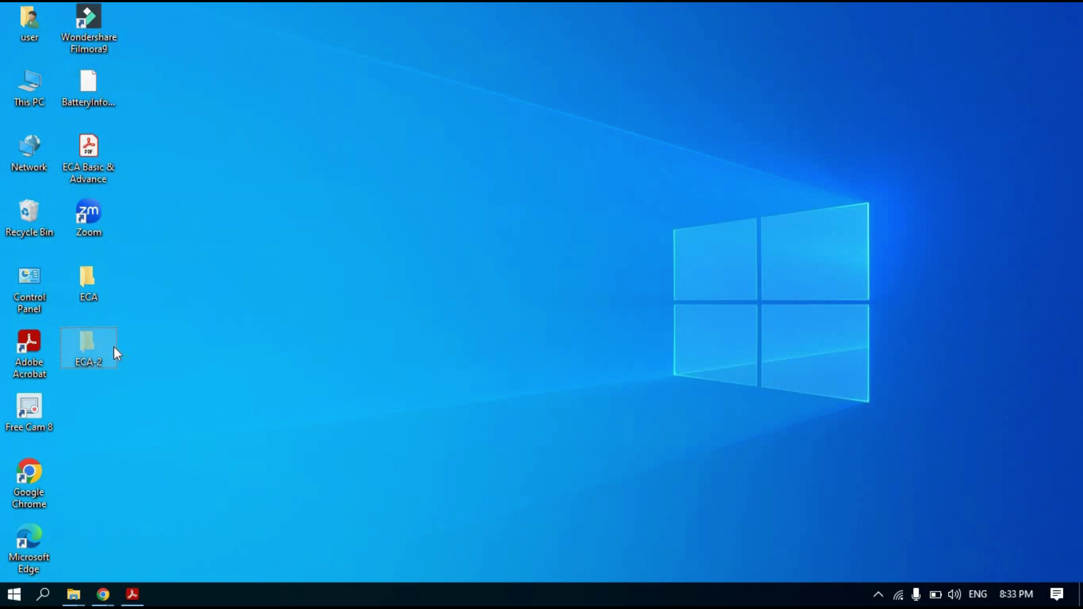
{"action": "double_click", "coordinate": [98, 278]}
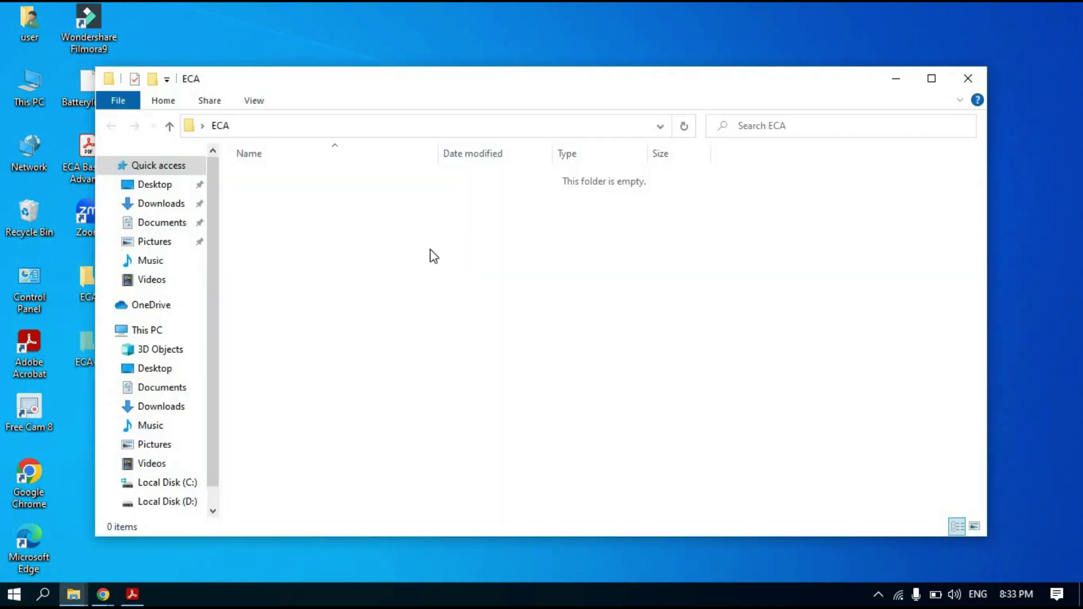